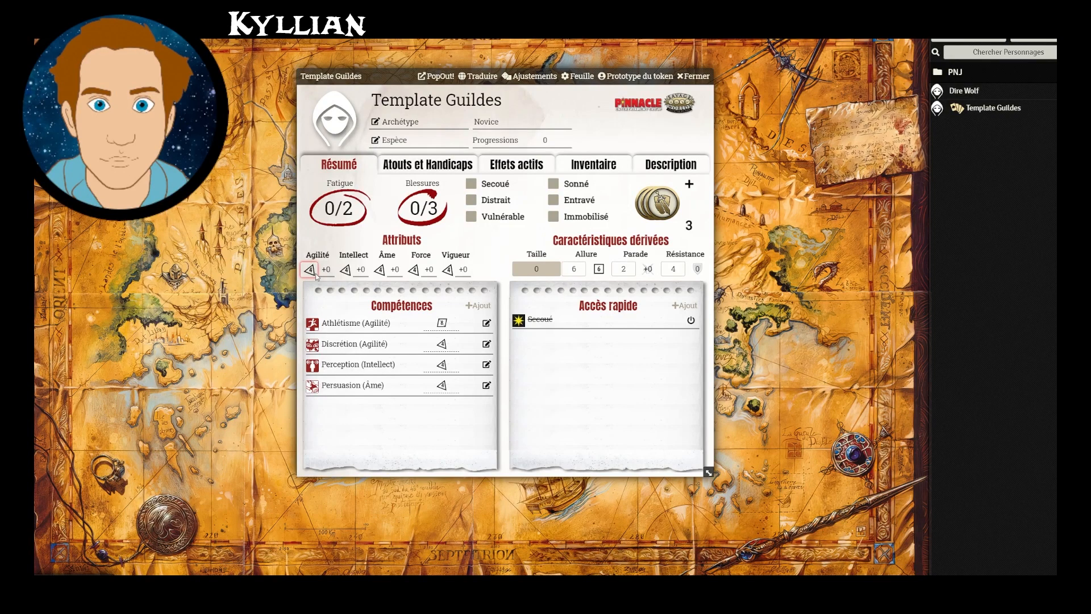
# Try different dice for the Agilité attribute on the Template Guildes sheet and set it to d12.
pyautogui.click(310, 270)
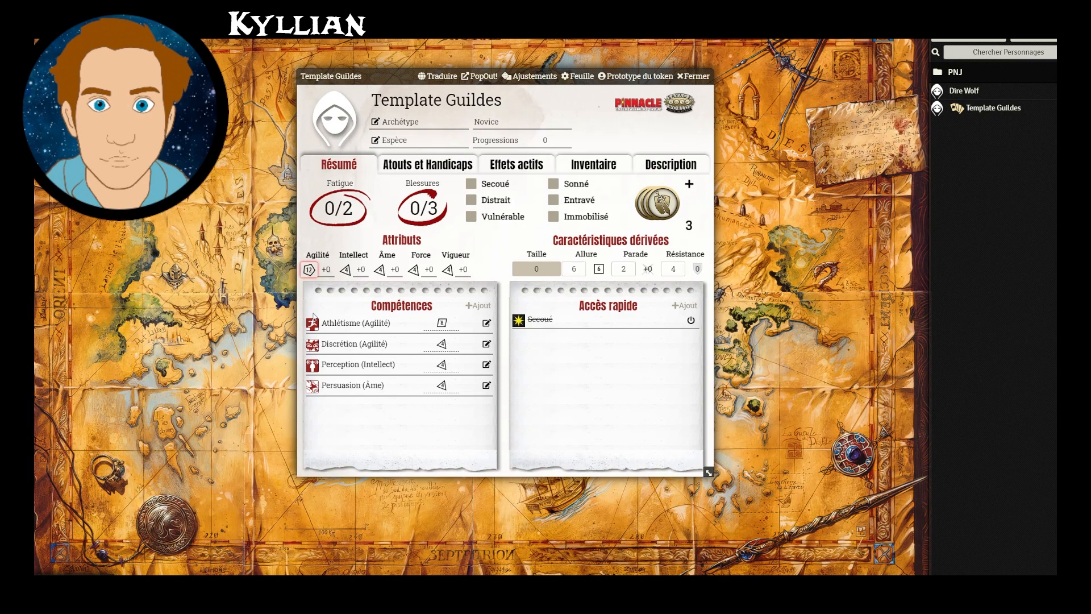
pyautogui.click(309, 284)
pyautogui.click(311, 270)
pyautogui.click(312, 299)
pyautogui.click(311, 270)
pyautogui.click(315, 321)
# Examine the skill roll dialogs for Discrétion and Athlétisme, including their formula and modifiers, without rolling.
pyautogui.click(443, 345)
pyautogui.click(635, 229)
pyautogui.click(444, 323)
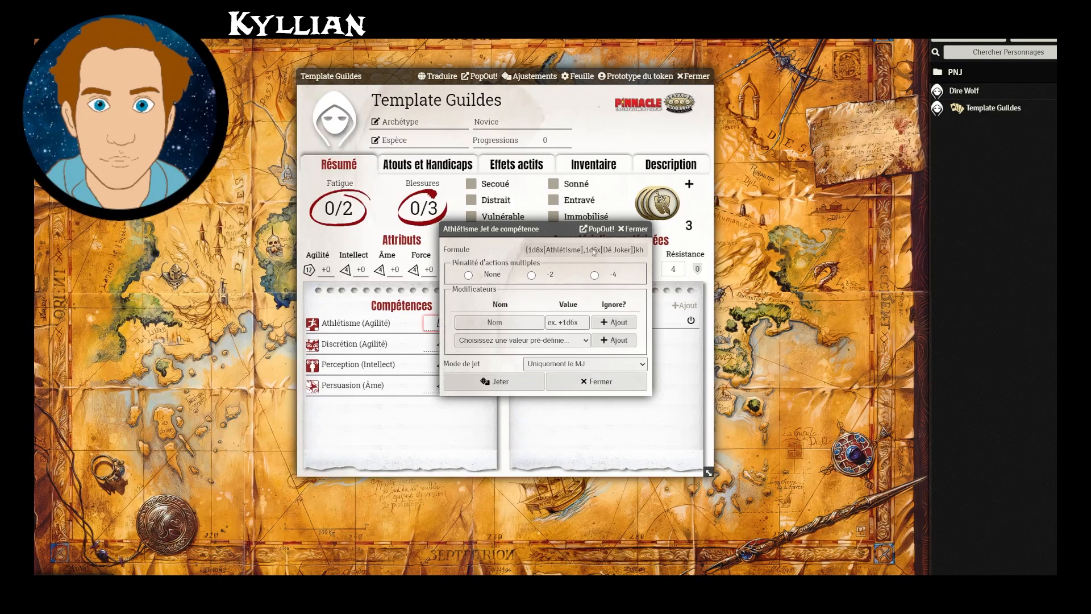
pyautogui.click(635, 230)
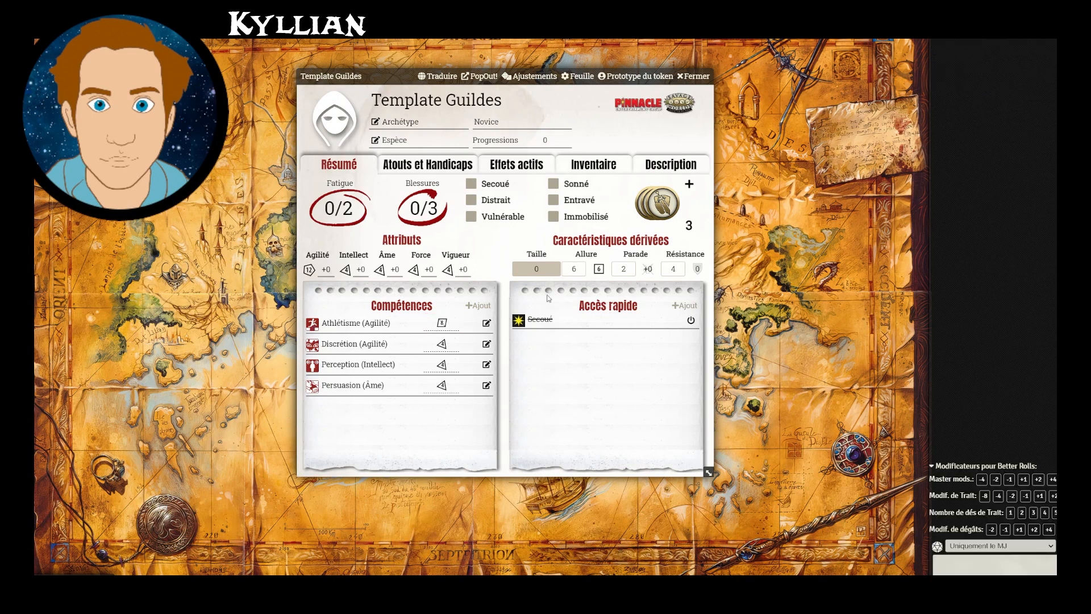
# Roll the Athlétisme, Discrétion and Perception skills from the sheet and expand the dice details of the Discrétion roll.
pyautogui.click(339, 326)
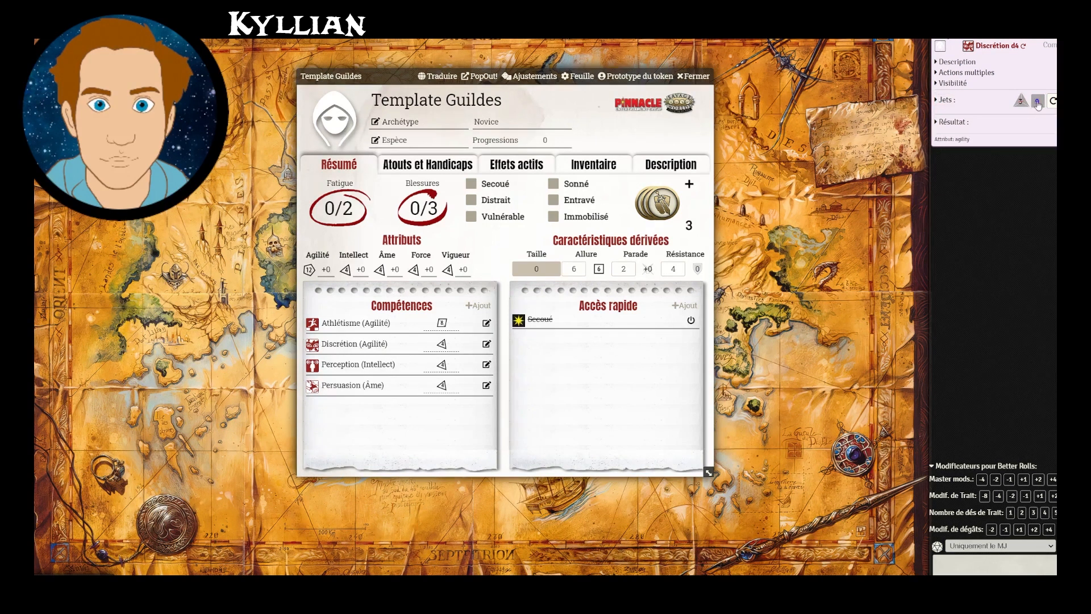
pyautogui.click(1037, 104)
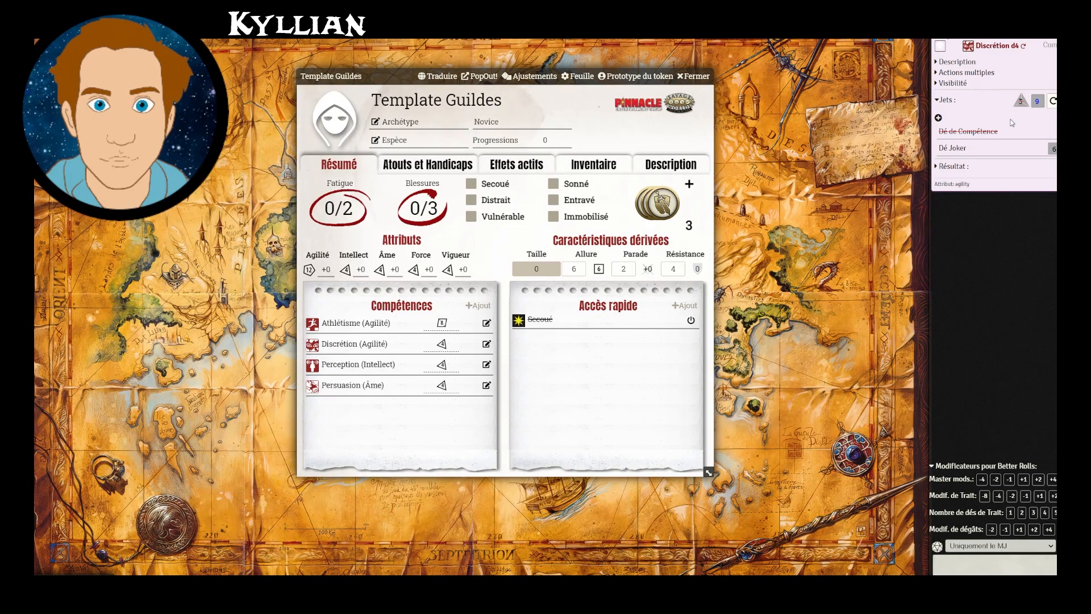
pyautogui.click(354, 344)
pyautogui.click(373, 364)
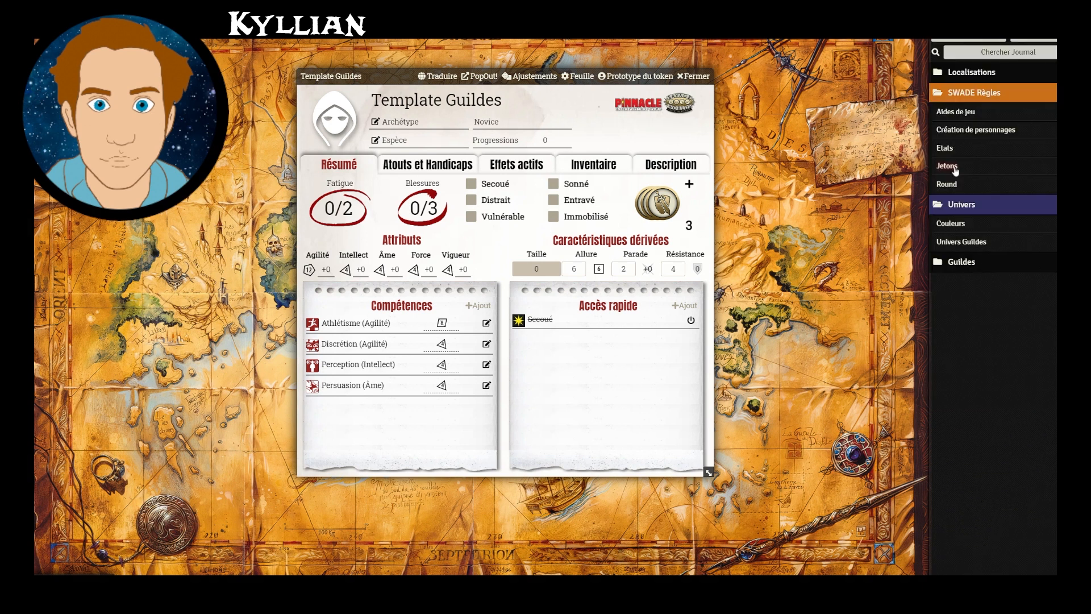
# Consult the Jetons rules page and demonstrate spending one of the character's Jetons and giving it back.
pyautogui.click(954, 168)
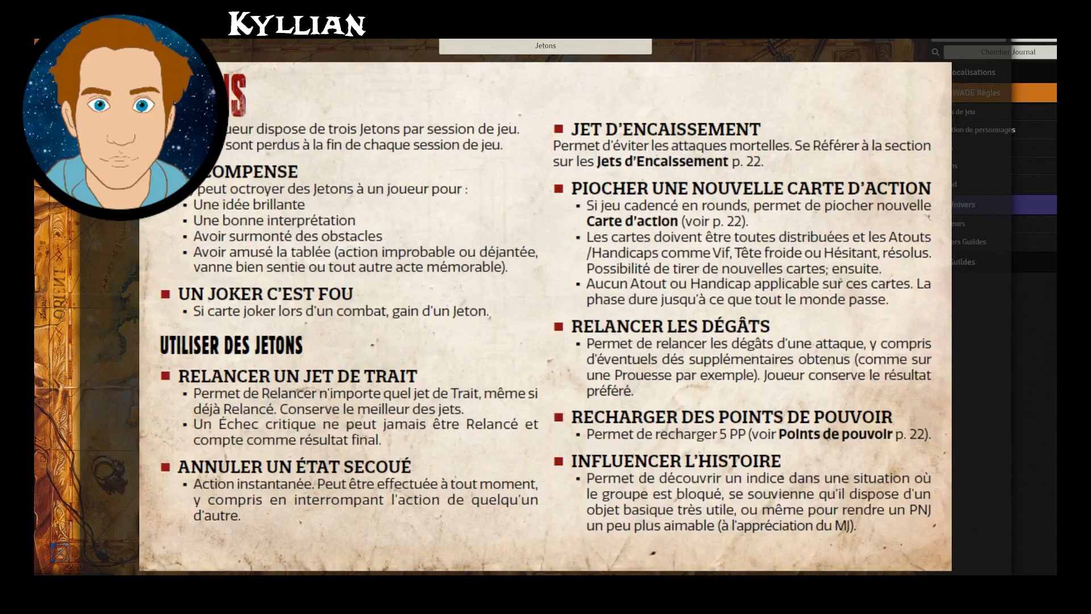
pyautogui.press('Escape')
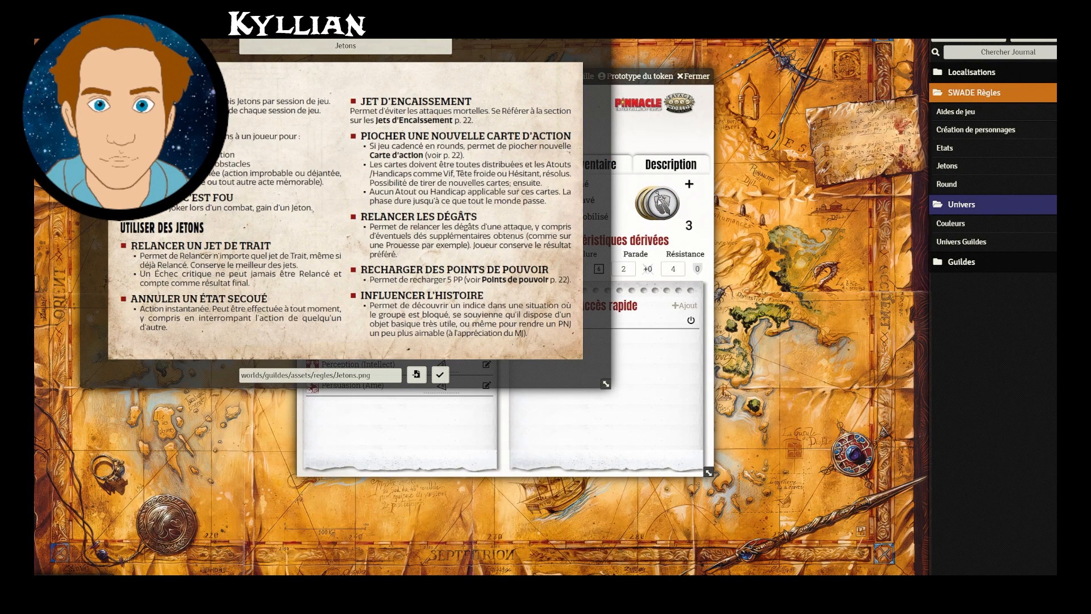
pyautogui.click(657, 203)
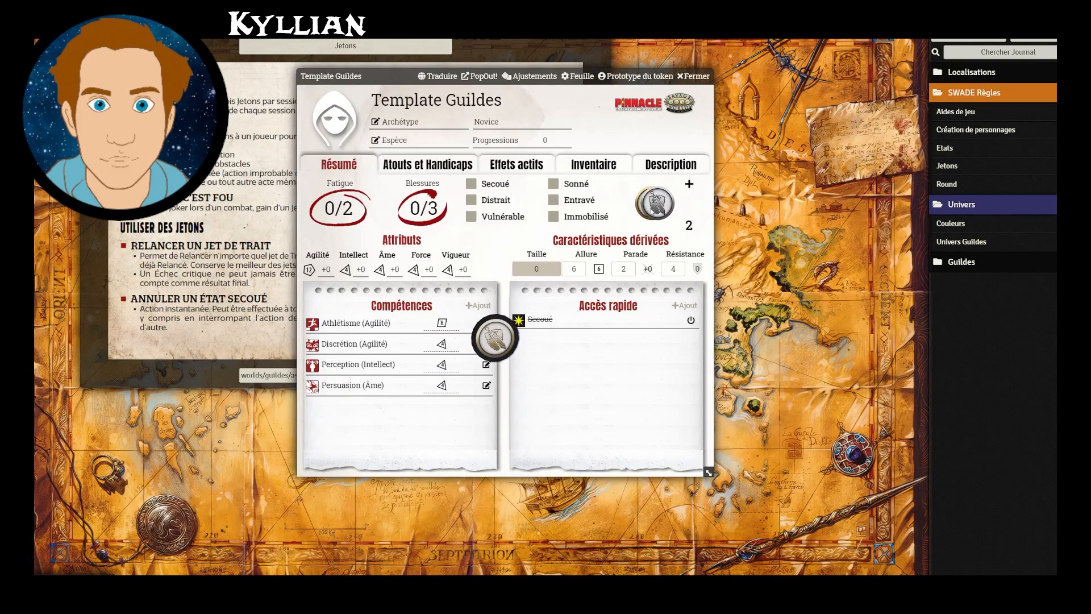
pyautogui.click(690, 184)
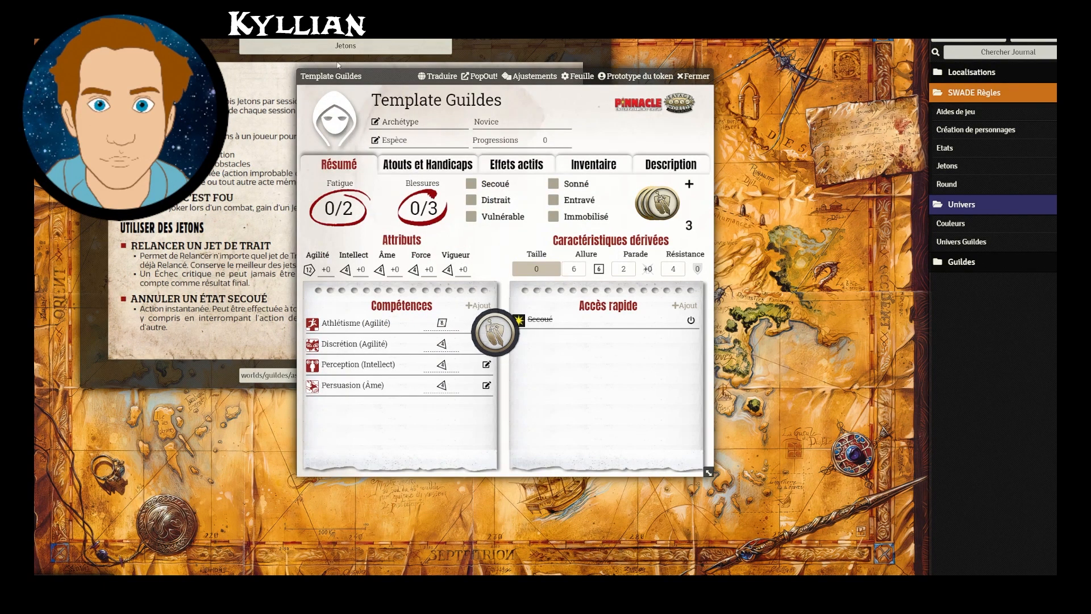
pyautogui.click(250, 262)
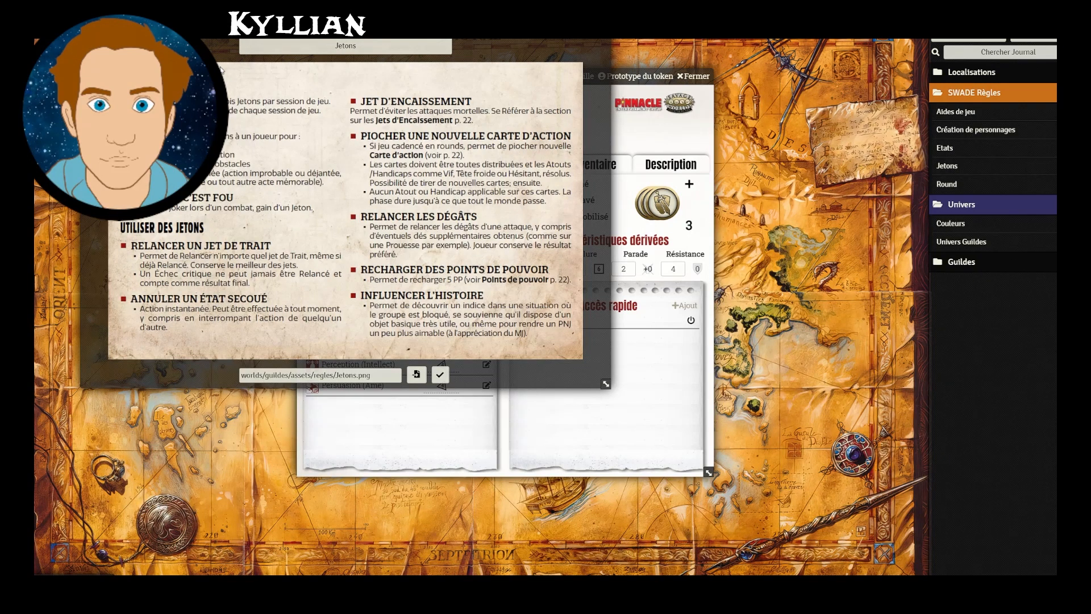
pyautogui.press('Escape')
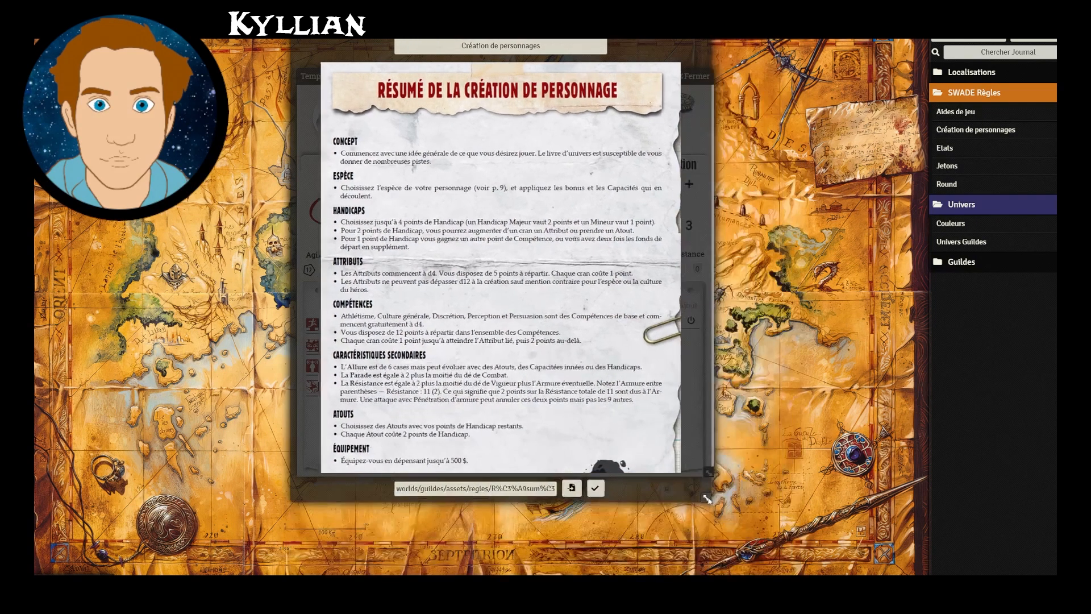
# Enlarge the Création de personnages rules page and arrange it beside the character sheet so both are readable.
pyautogui.moveTo(363, 57); pyautogui.dragTo(85, 60)
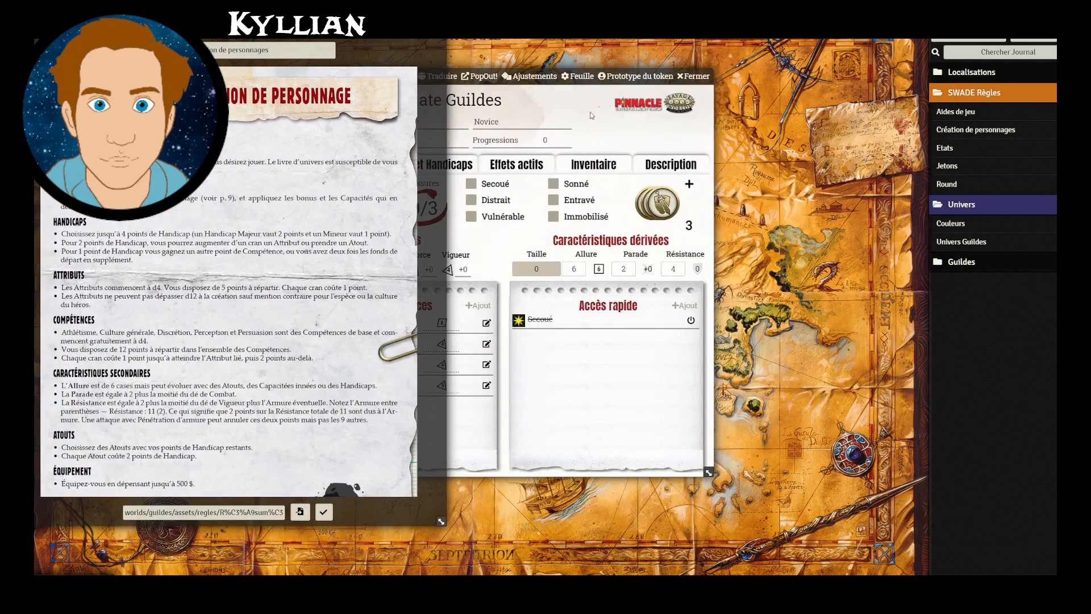
pyautogui.click(459, 96)
pyautogui.moveTo(376, 78); pyautogui.dragTo(527, 35)
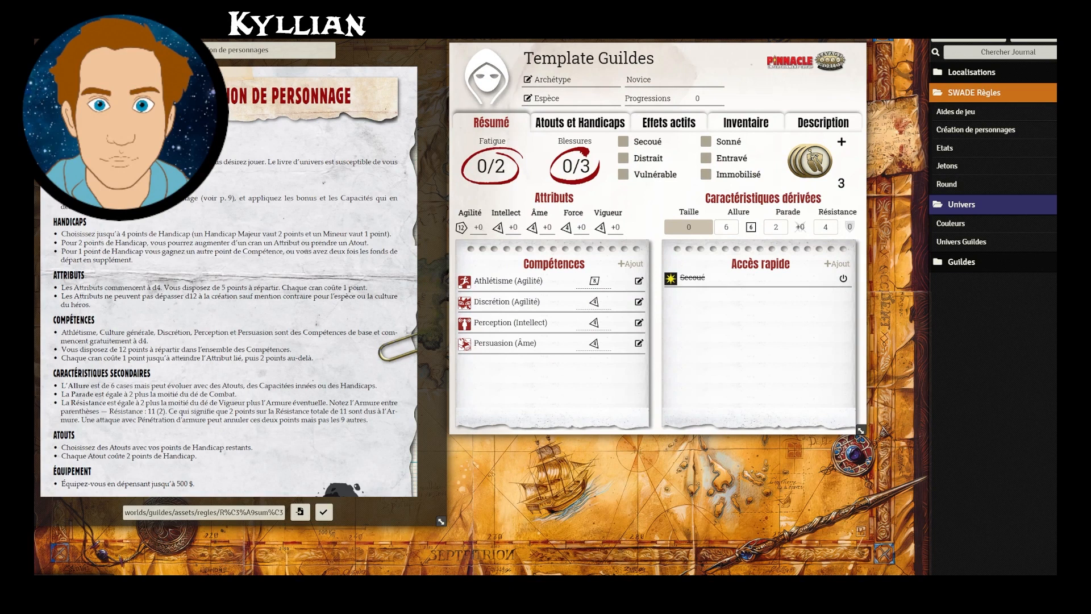
pyautogui.moveTo(259, 32); pyautogui.dragTo(265, 34)
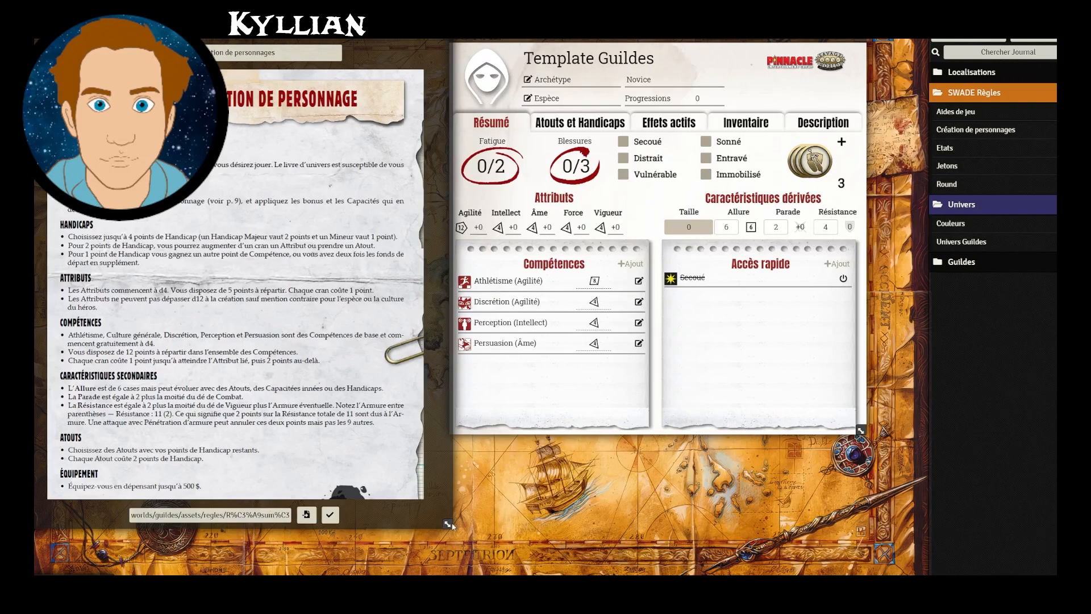
pyautogui.moveTo(50, 34); pyautogui.dragTo(304, 44)
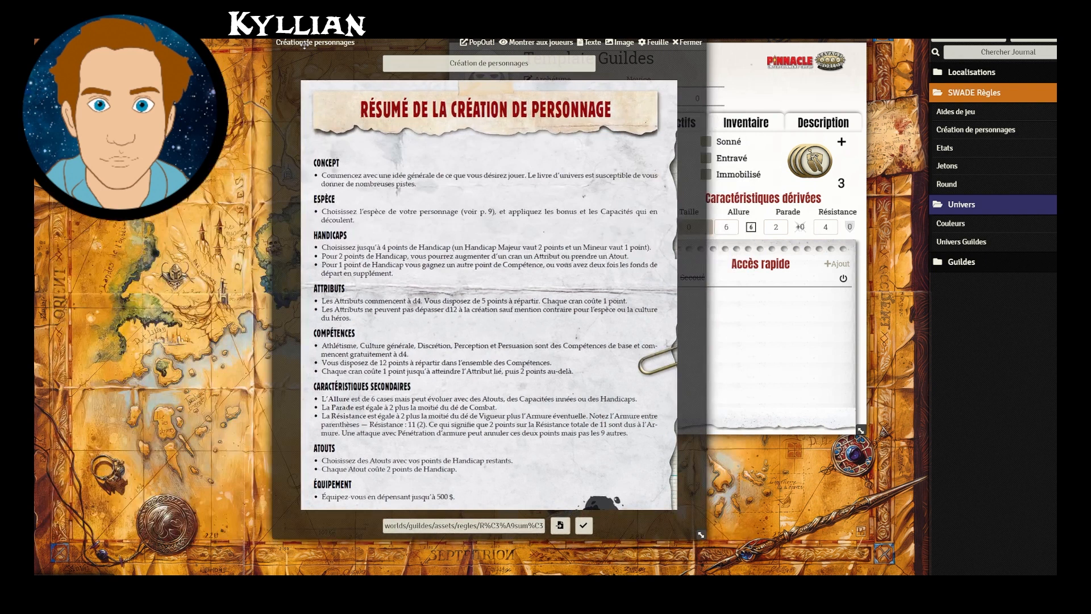
pyautogui.moveTo(704, 536); pyautogui.dragTo(731, 570)
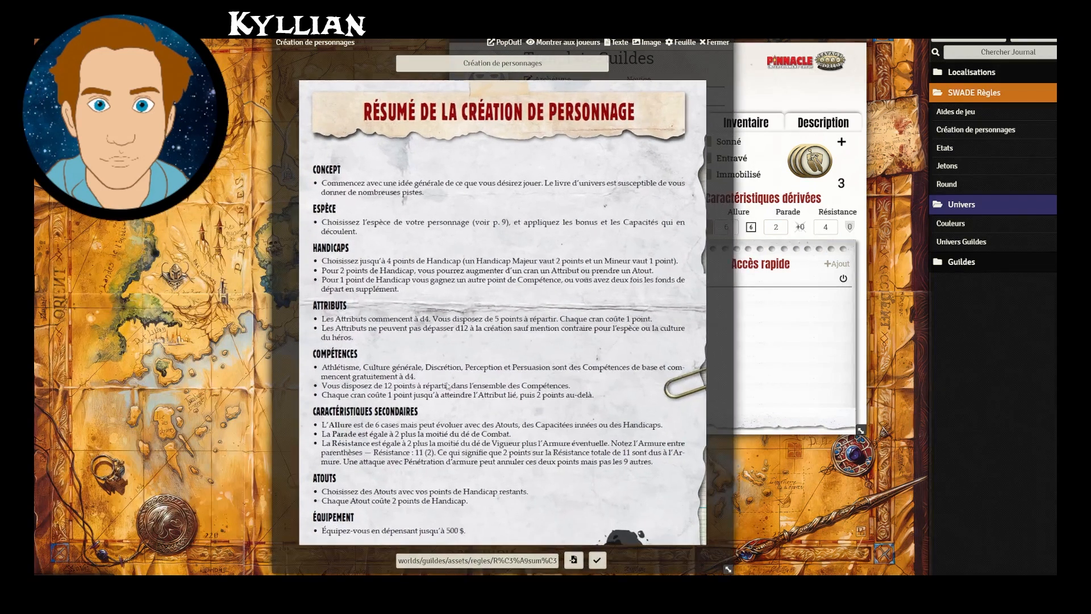
pyautogui.moveTo(369, 47); pyautogui.dragTo(328, 33)
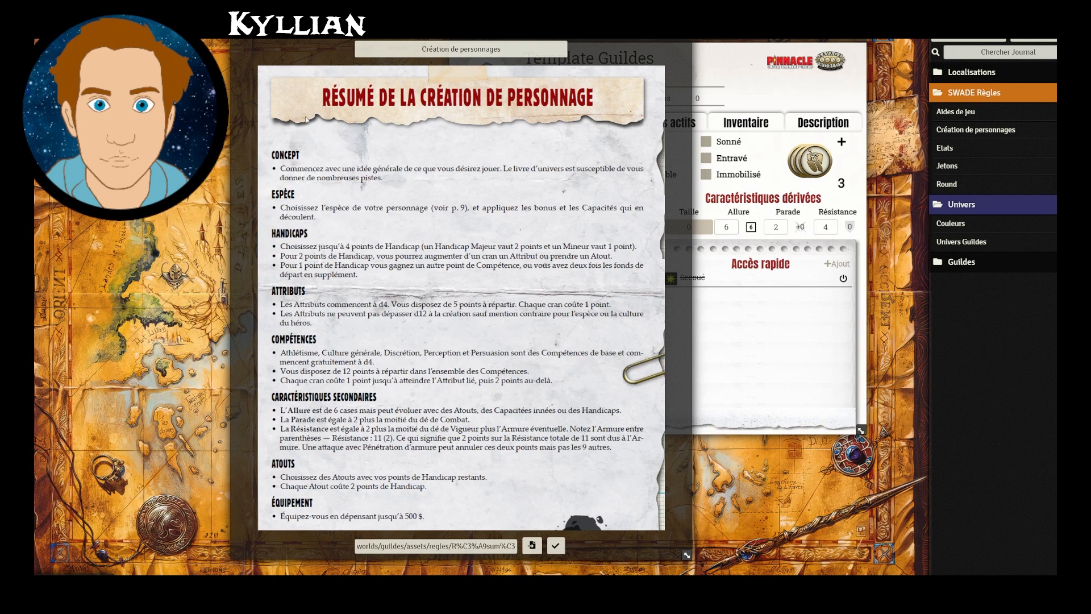
pyautogui.moveTo(397, 34); pyautogui.dragTo(189, 38)
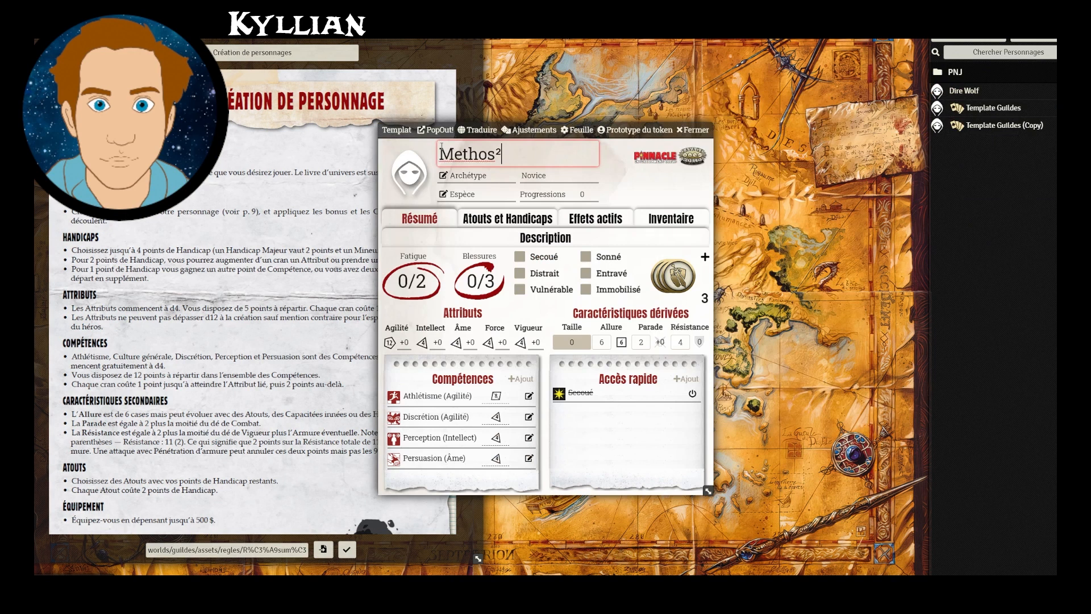
# Finish naming the copied Template Guildes character Methos and set its archetype to Démoniste.
pyautogui.press('BackSpace')
pyautogui.click(614, 171)
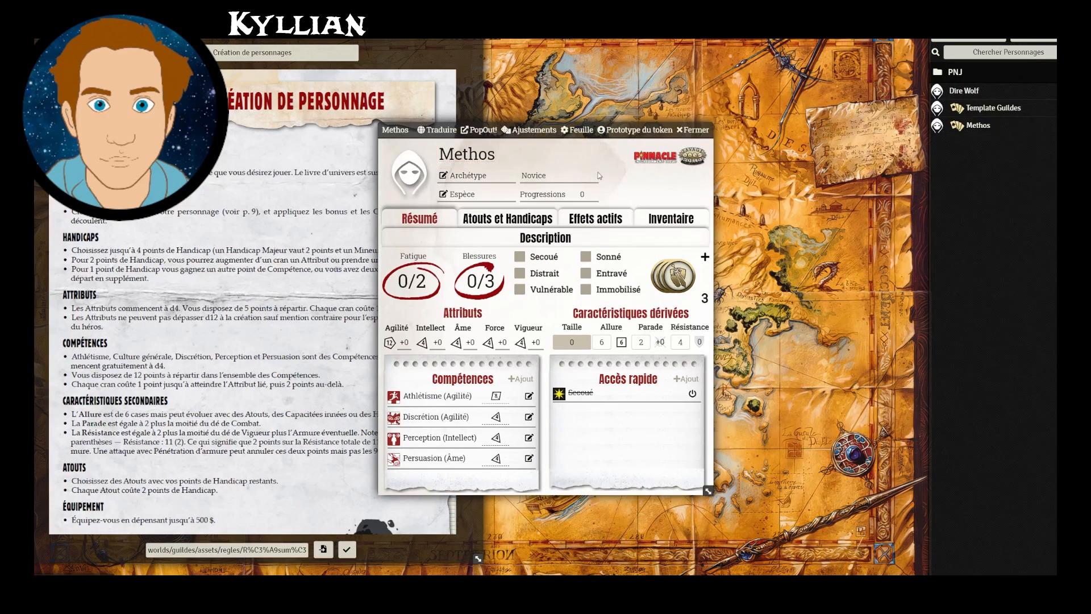
pyautogui.click(484, 178)
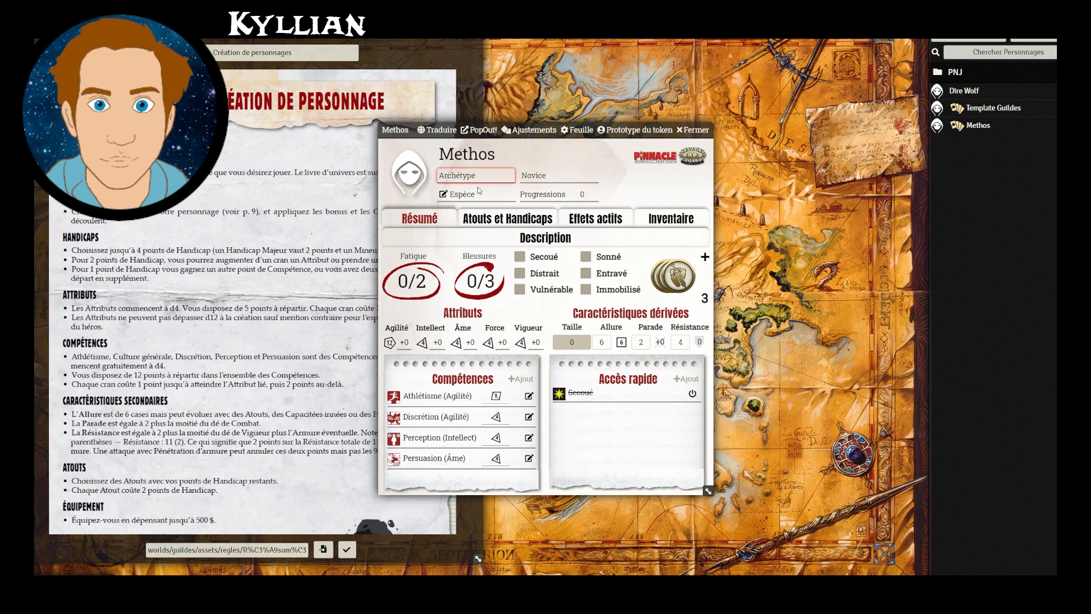
pyautogui.write('Nécrom')
pyautogui.press('BackSpace')
pyautogui.press('BackSpace')
pyautogui.press('BackSpace')
pyautogui.press('BackSpace')
pyautogui.press('BackSpace')
pyautogui.press('BackSpace')
pyautogui.write('Démoniste')
# Set the species of the Methos character to Humaine.
pyautogui.click(466, 195)
pyautogui.write('Humai')
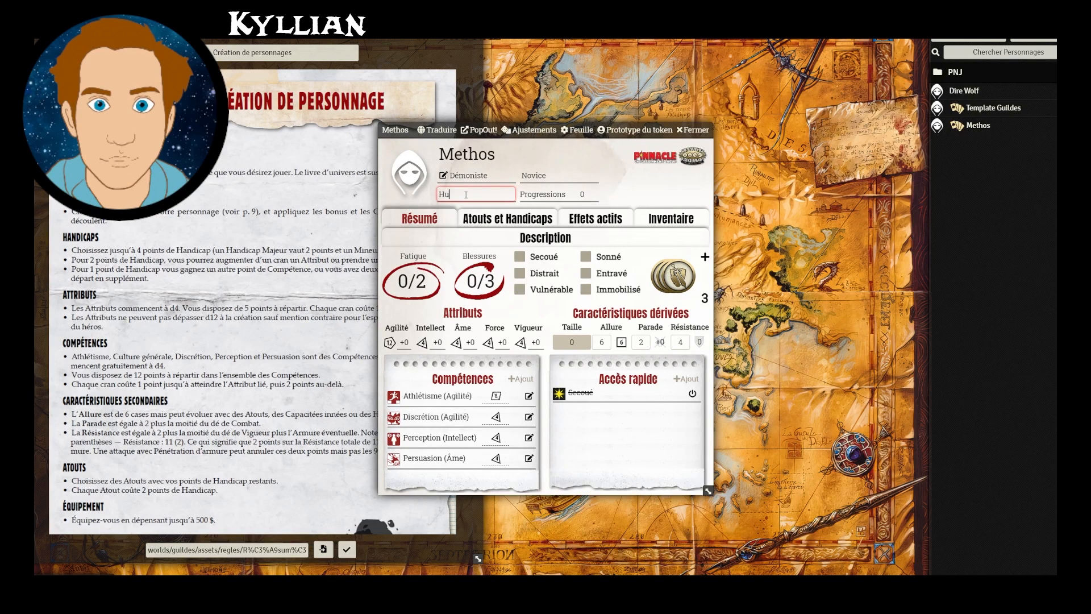
pyautogui.write('ne')
pyautogui.press('Return')
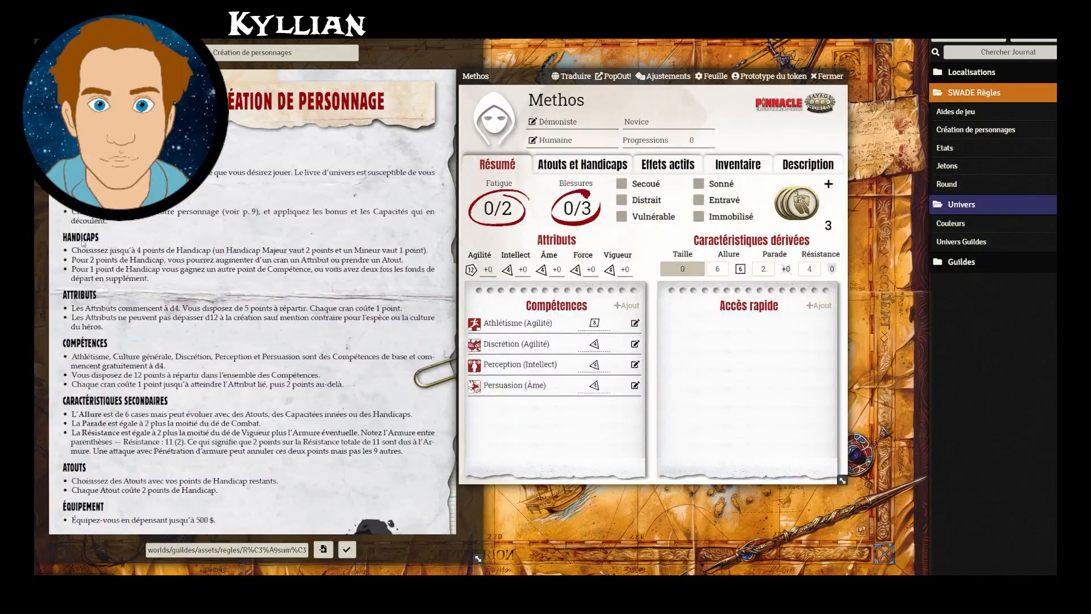
# Review the handicaps available in the SWADE Handicaps item folder and collapse the folder again.
pyautogui.moveTo(255, 33); pyautogui.dragTo(261, 33)
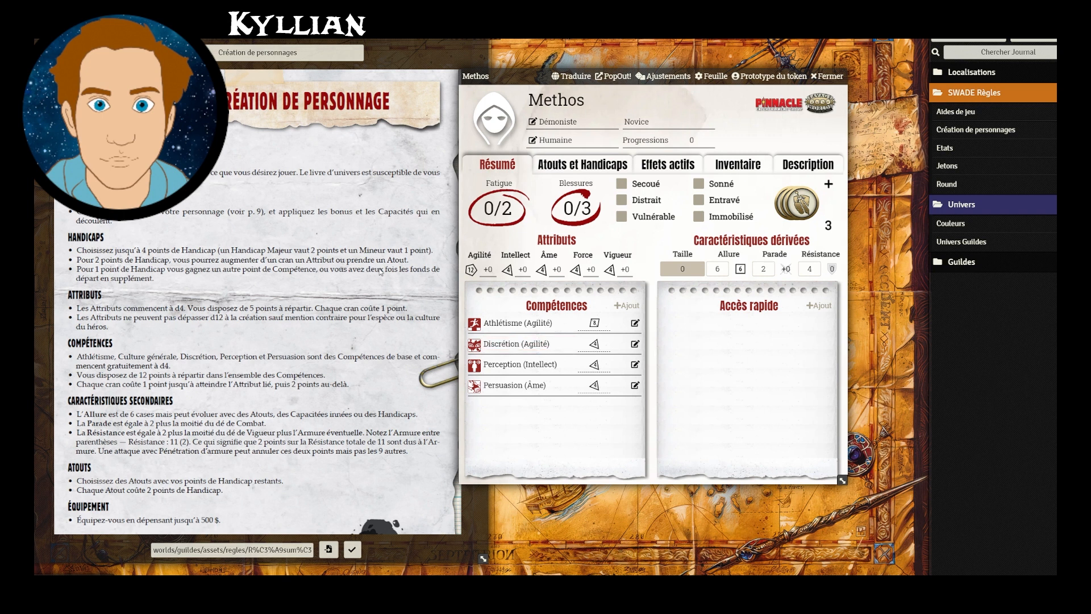
pyautogui.click(994, 17)
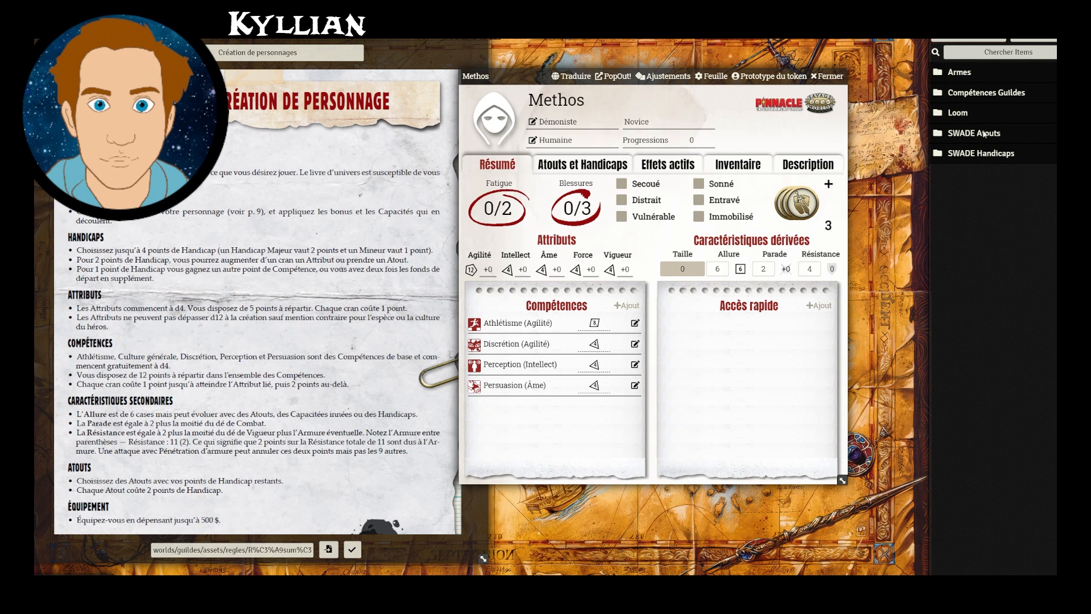
pyautogui.click(975, 157)
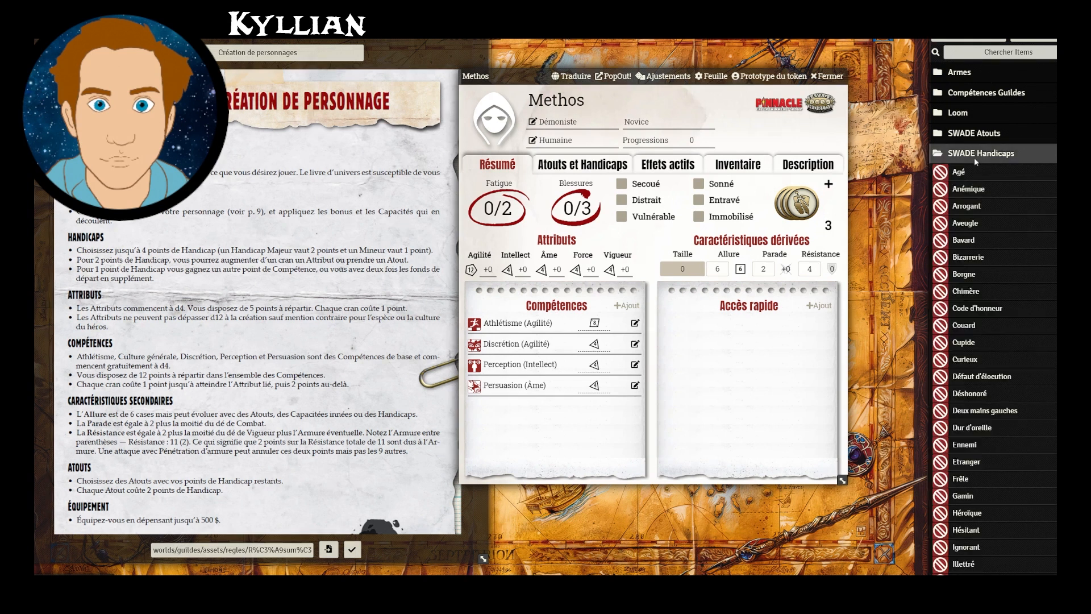
pyautogui.scroll(-8, 974, 222)
pyautogui.scroll(8, 974, 222)
pyautogui.click(974, 154)
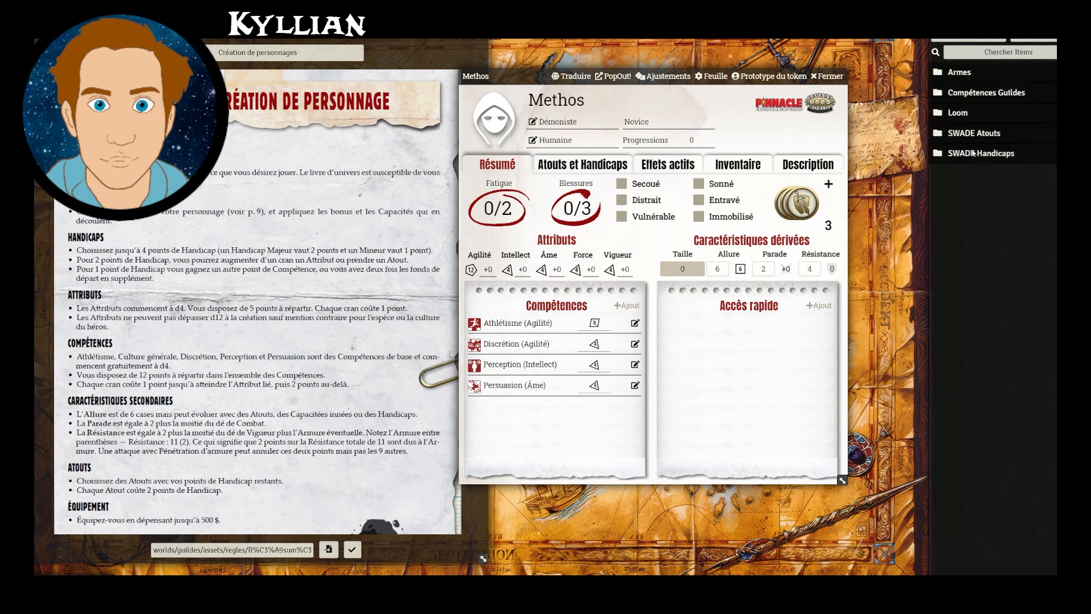
# Open the Aides de jeu journal entry and read through its Résumé des Handicaps page.
pyautogui.click(1017, 21)
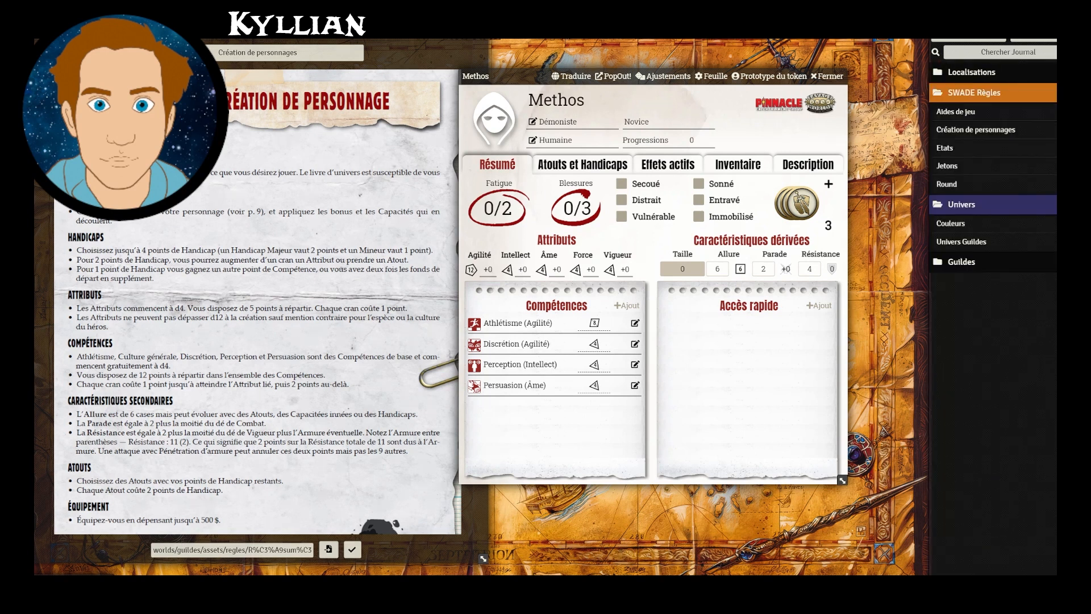
pyautogui.click(956, 112)
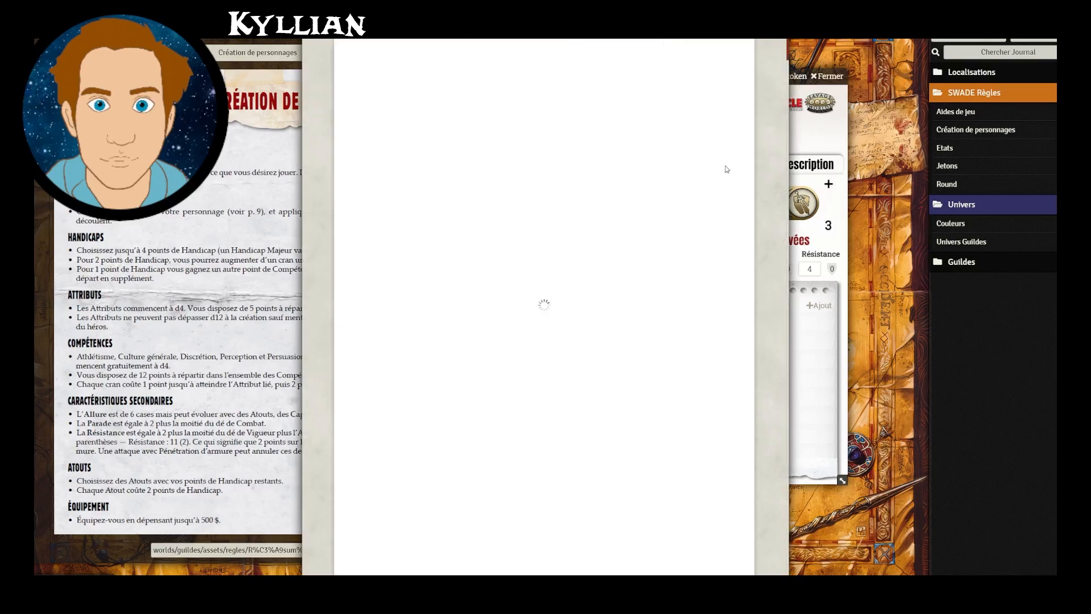
pyautogui.scroll(-10, 666, 174)
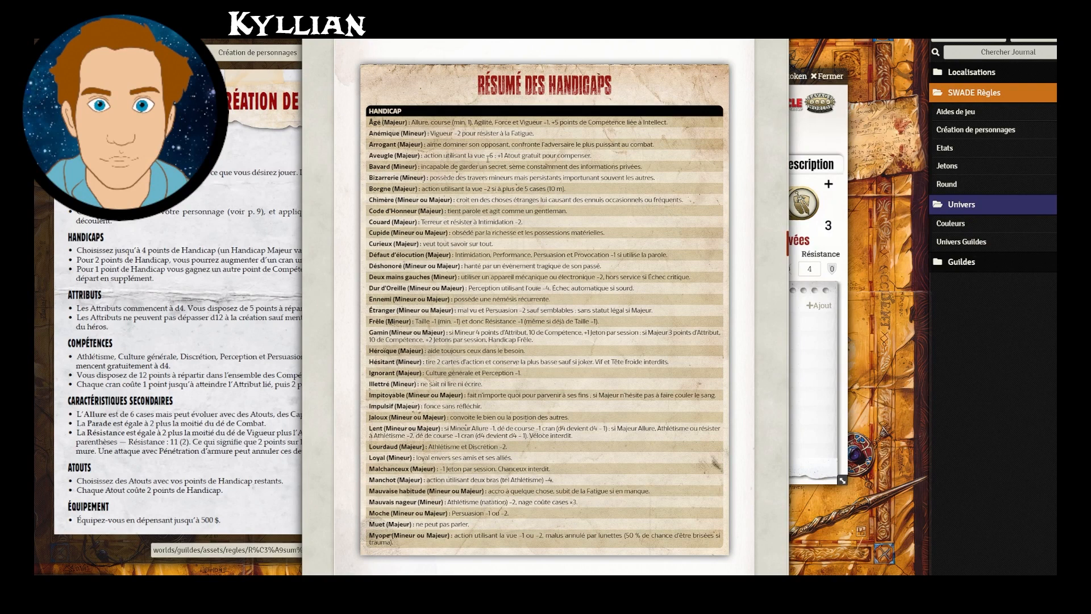
pyautogui.scroll(-10, 482, 300)
pyautogui.scroll(11, 494, 287)
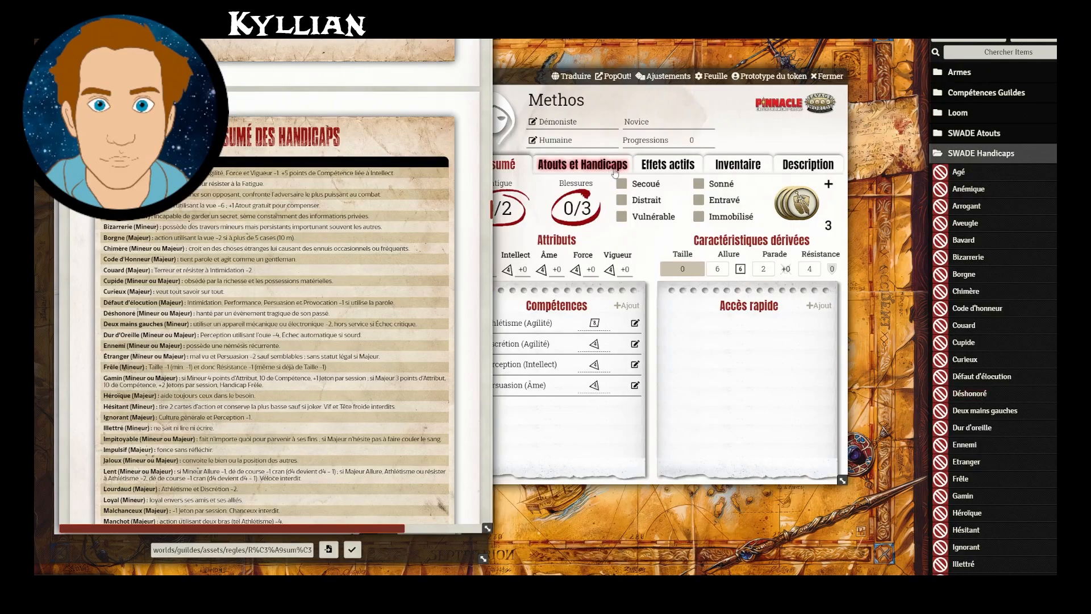
# Show the Atouts et Handicaps of Methos, add the Déshonoré (mineur) handicap, and move the sheet clear of the handicap summary.
pyautogui.click(609, 171)
pyautogui.moveTo(528, 79); pyautogui.dragTo(569, 86)
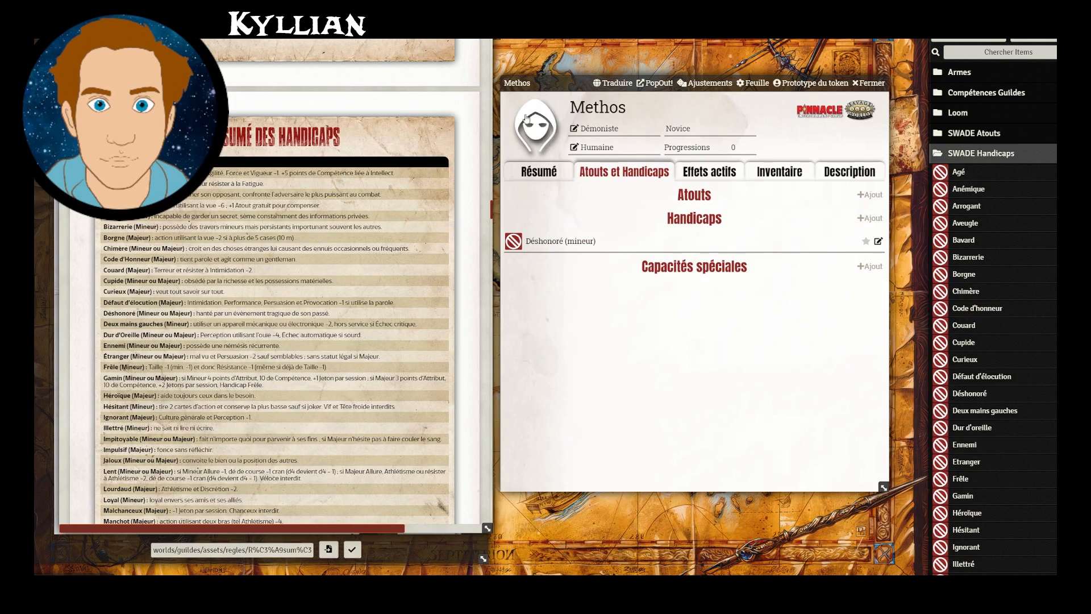
# Show the Résumé of Methos, close the Athlétisme roll window, and set the Athlétisme skill die to d4.
pyautogui.click(555, 177)
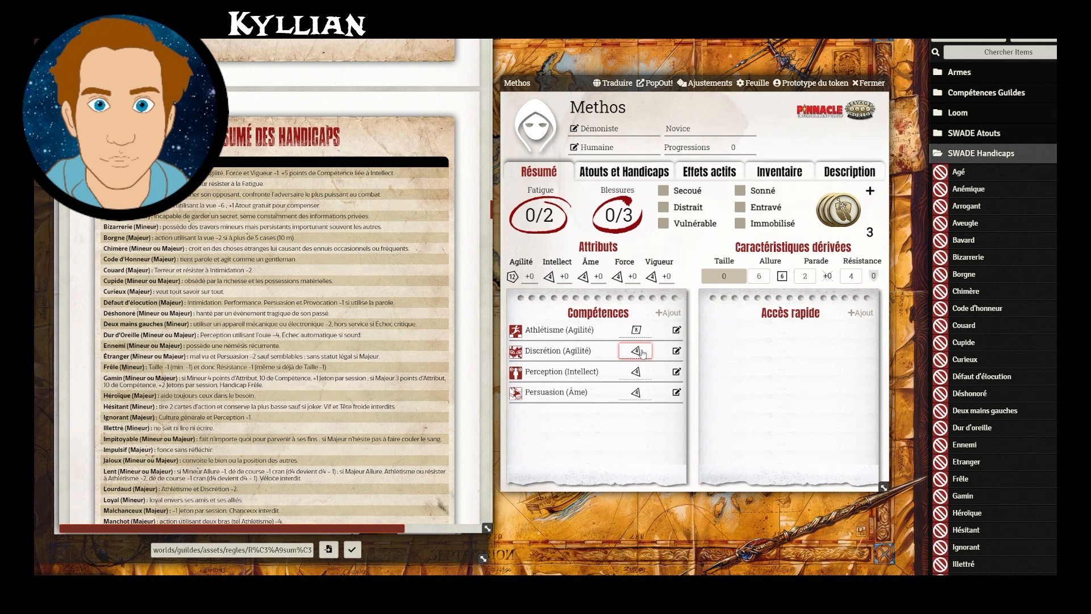
pyautogui.click(637, 330)
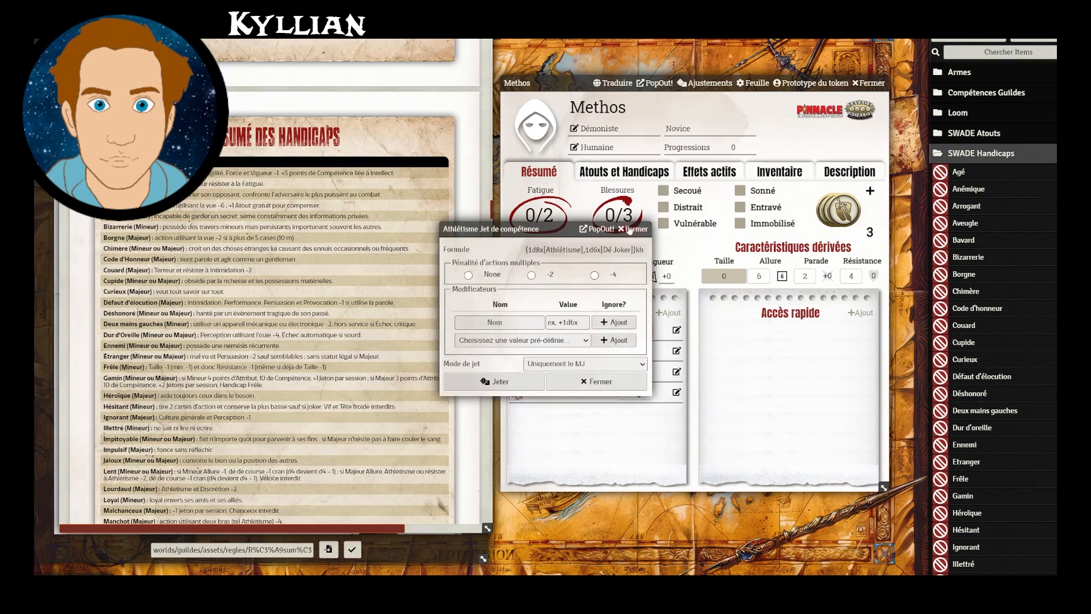
pyautogui.click(628, 229)
pyautogui.click(676, 329)
pyautogui.click(591, 228)
pyautogui.click(555, 237)
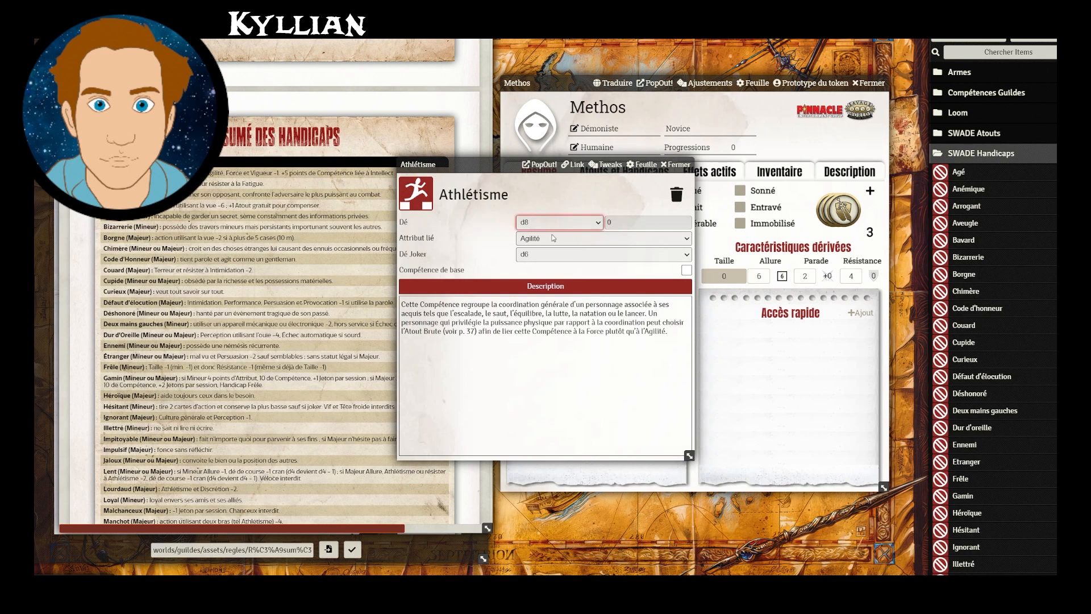
pyautogui.click(675, 165)
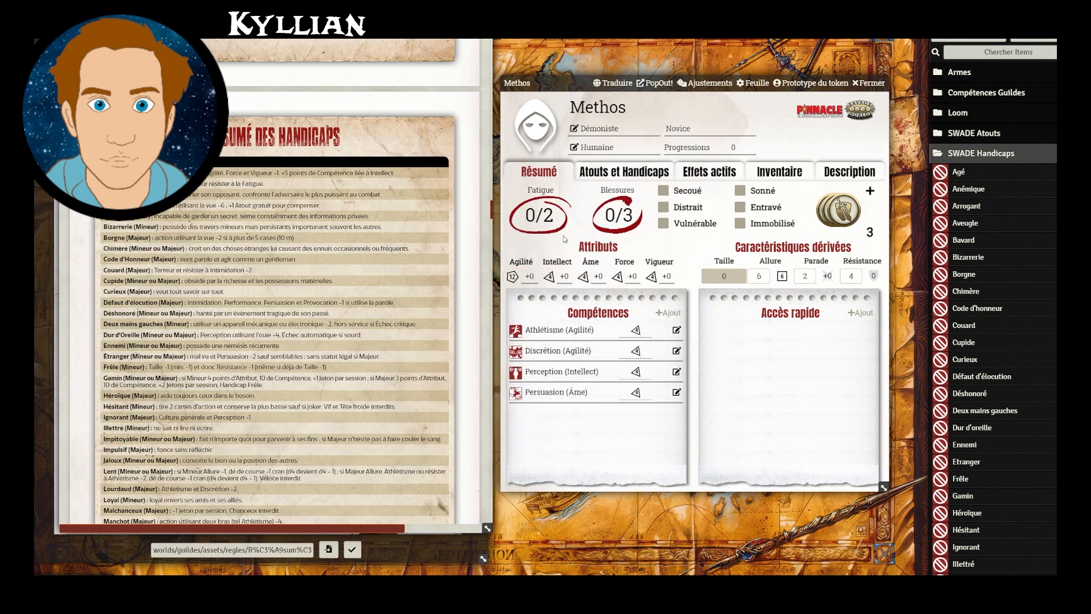
# Set the Agilité attribute of Methos to d4 and raise the Athlétisme skill die to d6.
pyautogui.click(516, 278)
pyautogui.click(516, 289)
pyautogui.click(636, 331)
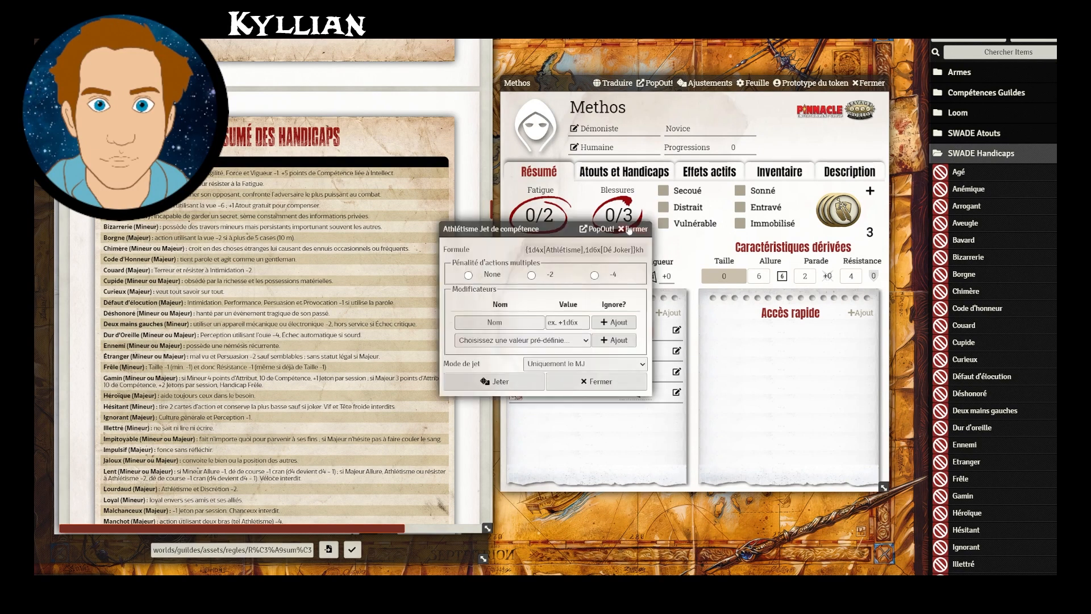
pyautogui.click(628, 228)
pyautogui.click(676, 330)
pyautogui.click(582, 224)
pyautogui.click(561, 246)
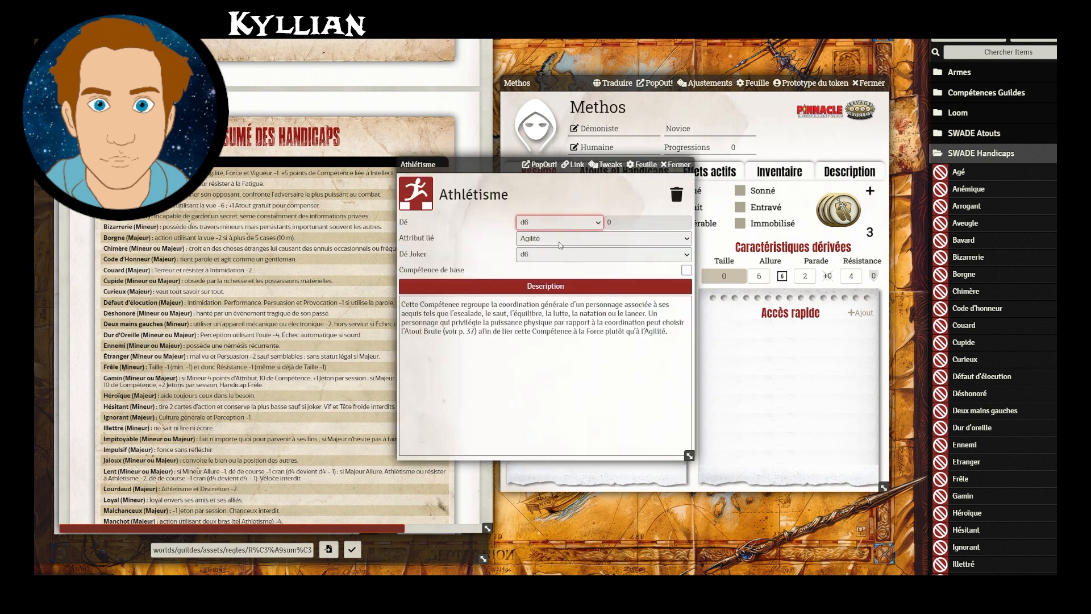
pyautogui.click(676, 165)
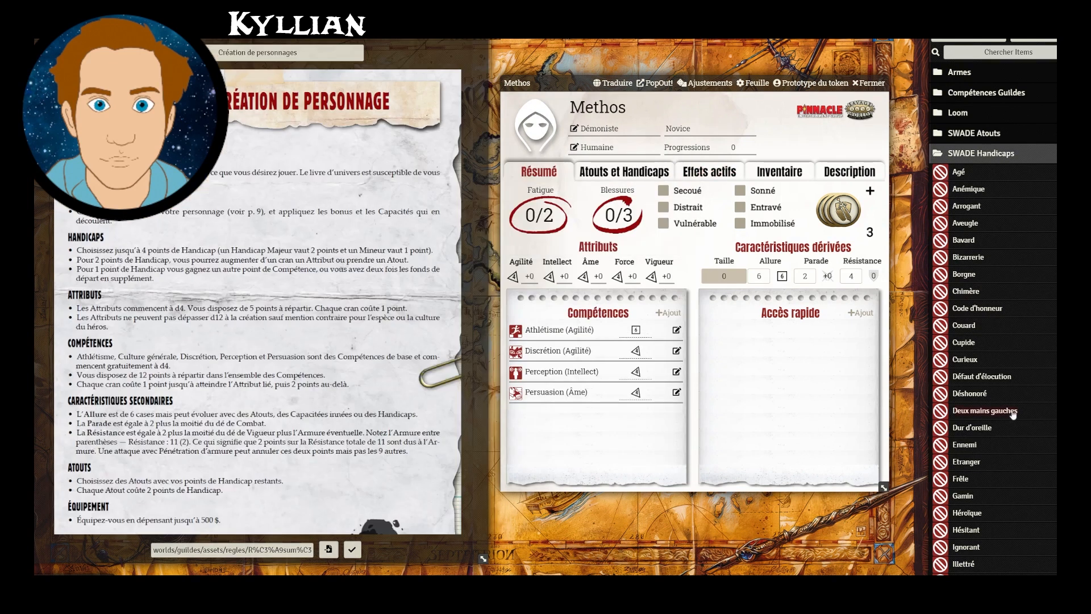
# Add the Dur d'oreille handicap to Methos and mark it as Handicap majeur.
pyautogui.moveTo(978, 398); pyautogui.dragTo(748, 393)
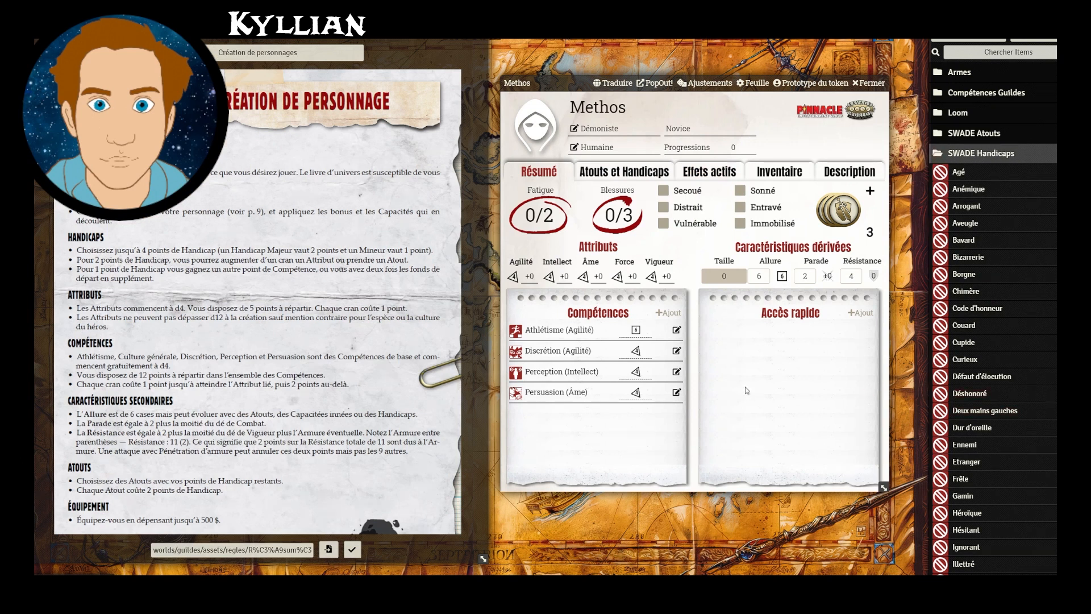
pyautogui.click(632, 173)
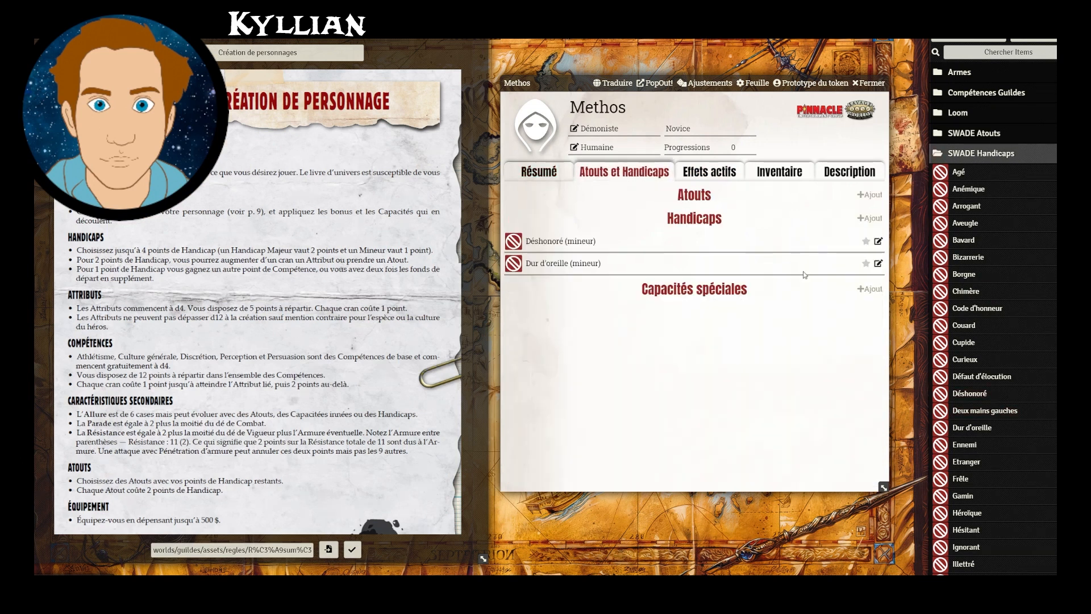
pyautogui.click(878, 263)
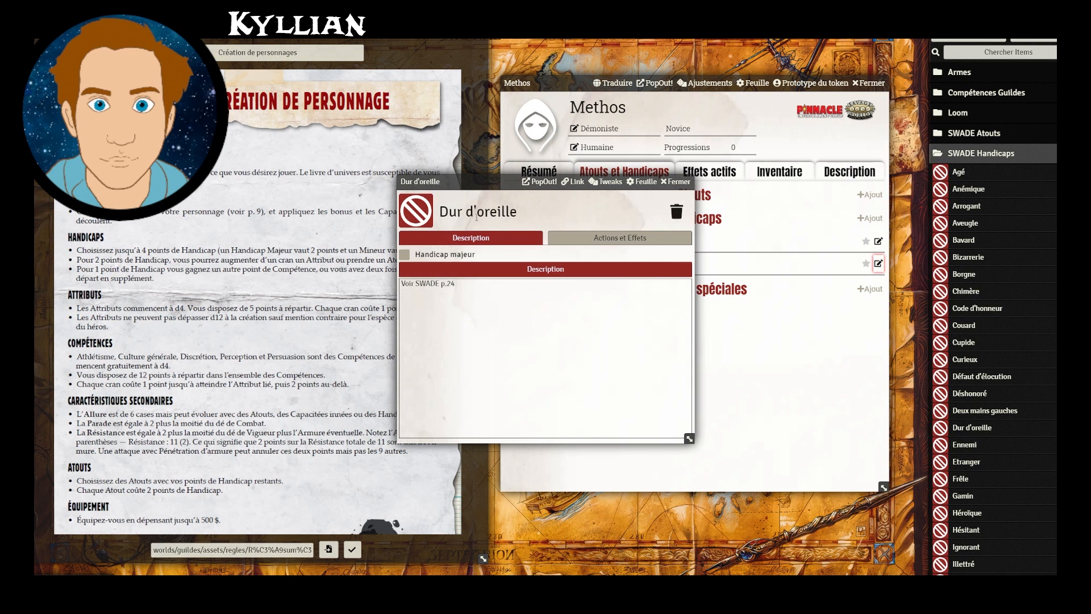
pyautogui.click(404, 254)
pyautogui.press('Escape')
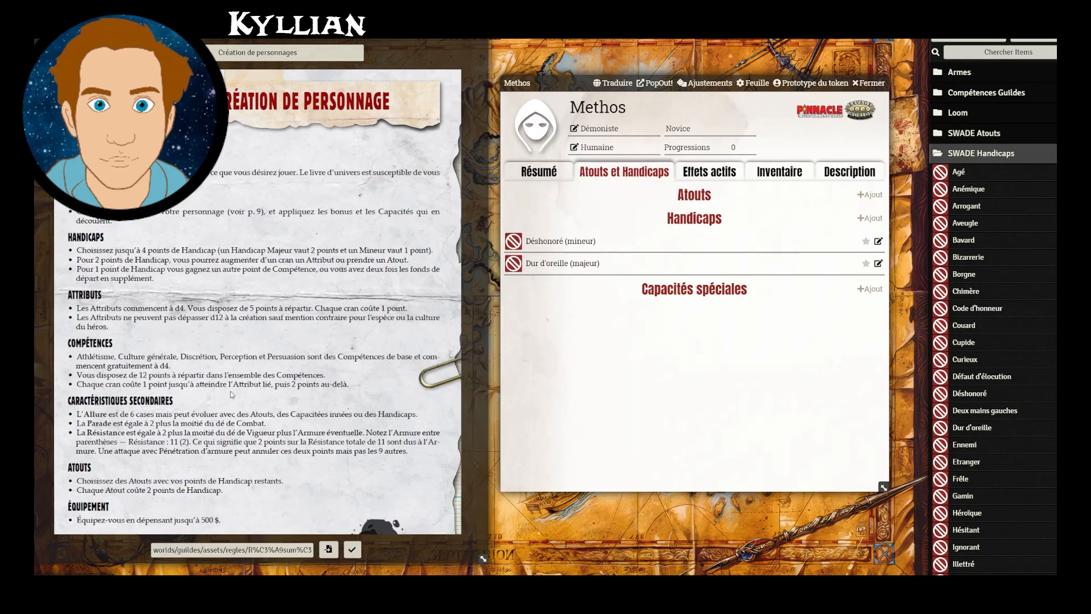
# Show the Résumé of Methos, try different dice for Agilité, and settle on d6.
pyautogui.click(539, 171)
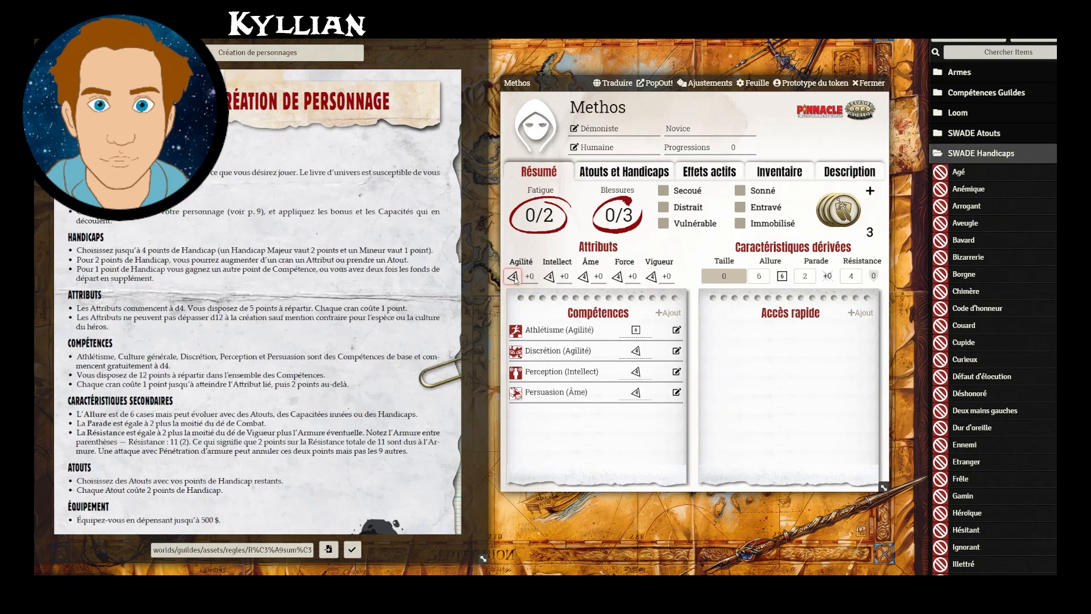
pyautogui.click(514, 315)
pyautogui.click(514, 277)
pyautogui.click(516, 329)
pyautogui.click(515, 278)
pyautogui.click(517, 294)
pyautogui.click(514, 278)
pyautogui.click(515, 301)
# Set the Intellect and Âme attributes of Methos to d6 and Force to d8.
pyautogui.click(549, 277)
pyautogui.click(552, 302)
pyautogui.click(584, 276)
pyautogui.click(588, 301)
pyautogui.click(618, 277)
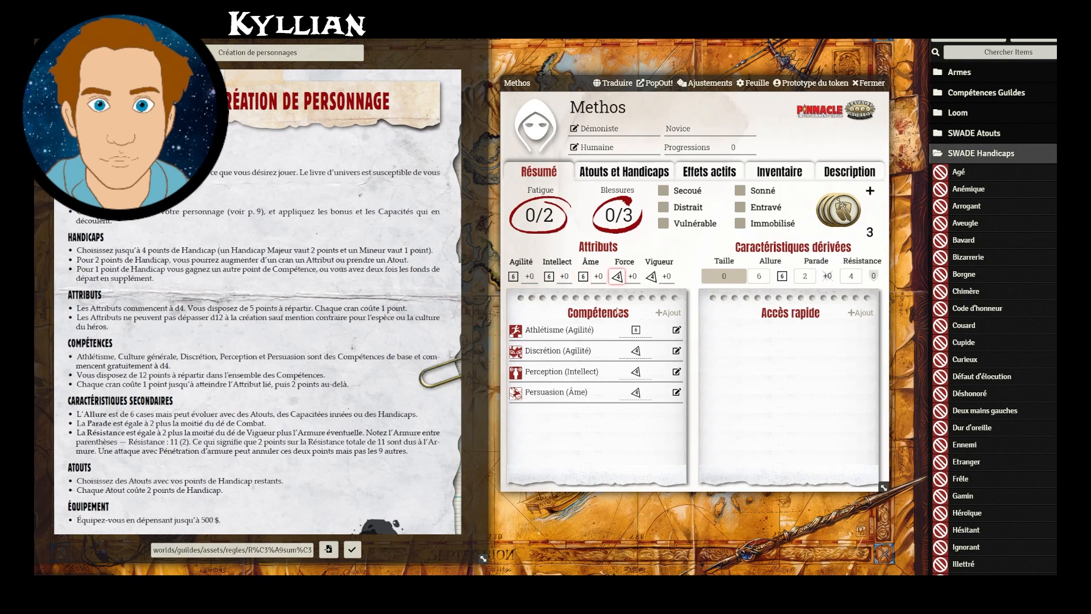
pyautogui.click(619, 316)
# Add the Art Etrange and Art Guildien skills from the Compétences Guildes folder to Methos, closing their detail windows.
pyautogui.click(984, 153)
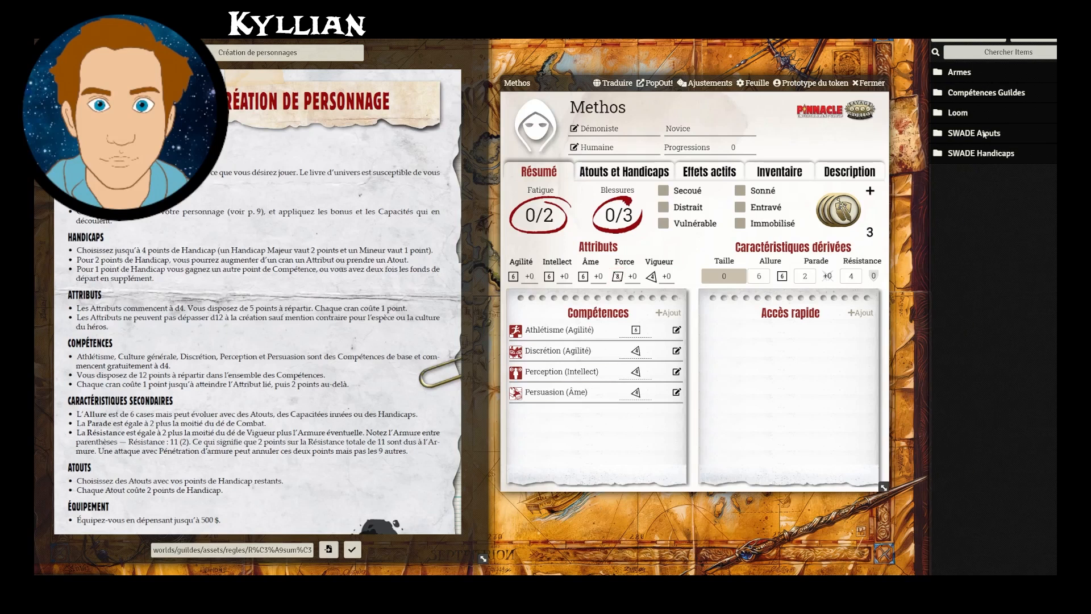
pyautogui.click(981, 94)
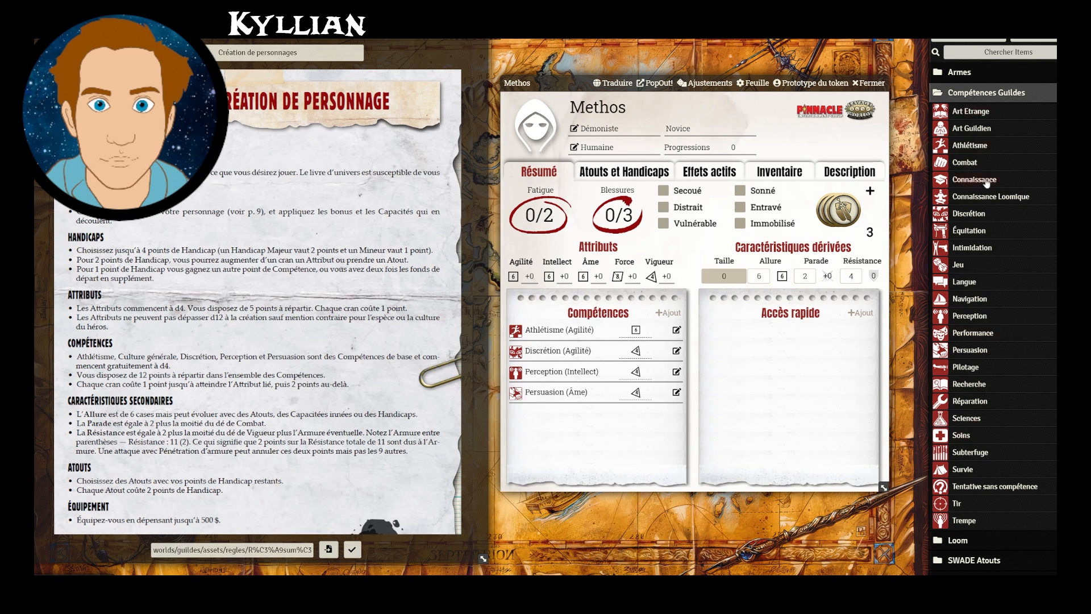
pyautogui.click(960, 114)
pyautogui.click(676, 164)
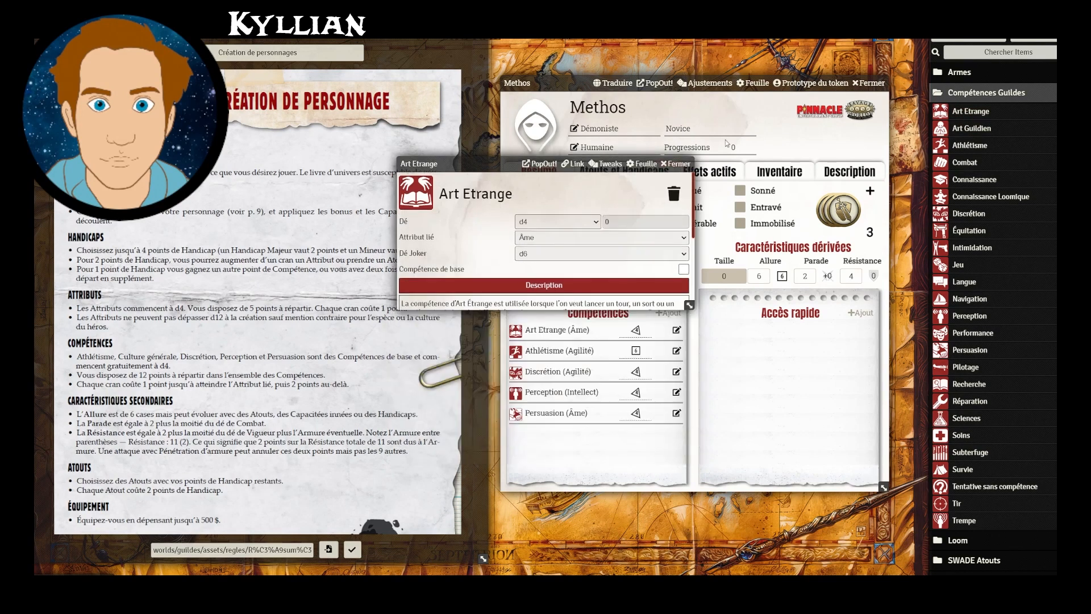
pyautogui.moveTo(648, 427); pyautogui.dragTo(649, 428)
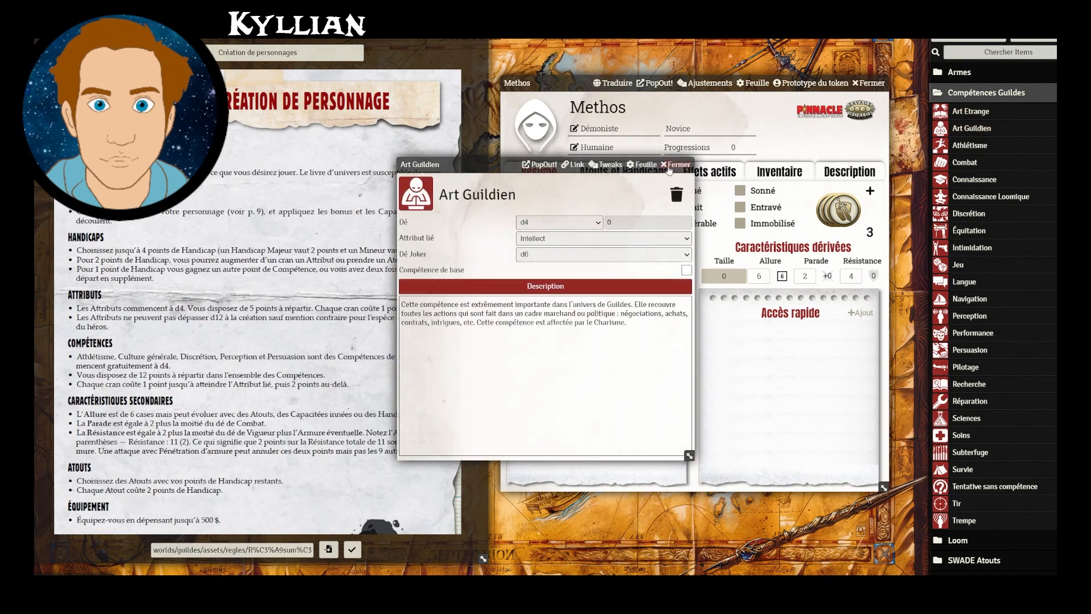
pyautogui.click(690, 165)
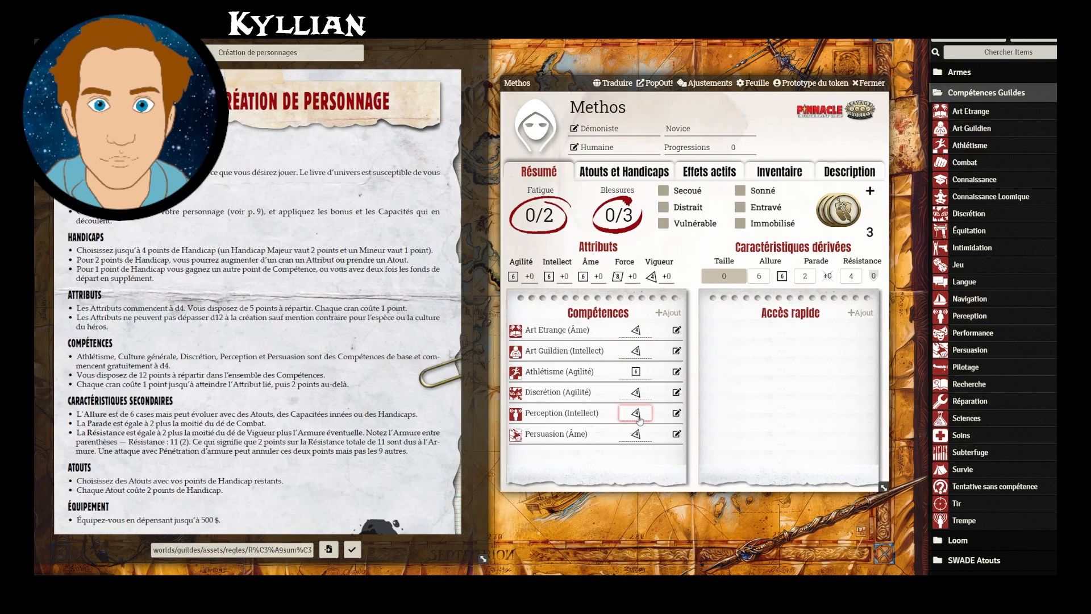
# Review the details and descriptions of the Perception and Art Etrange skills of Methos.
pyautogui.click(677, 413)
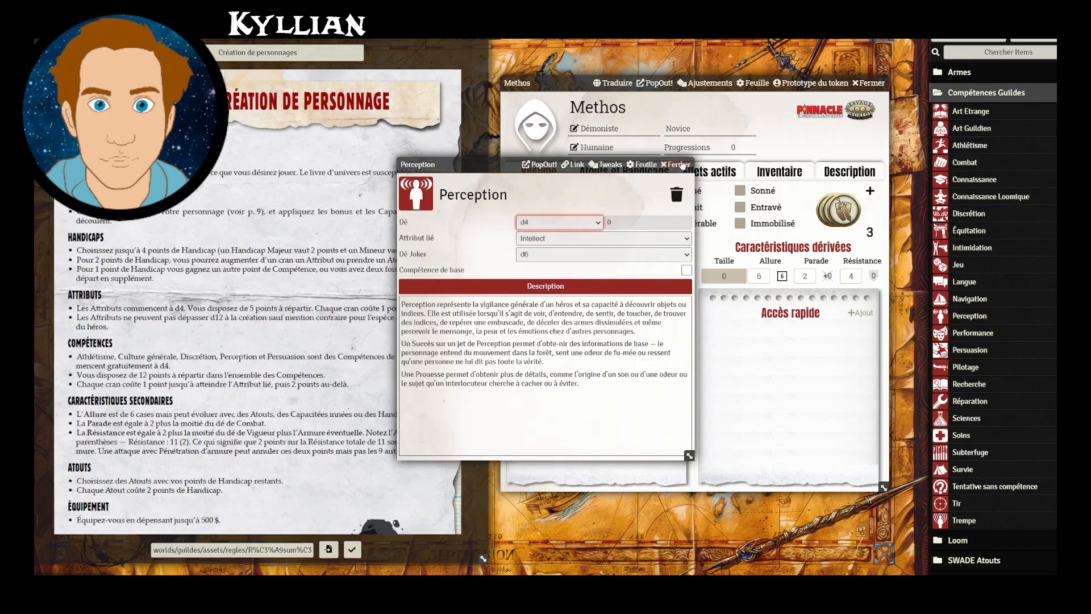
pyautogui.click(679, 165)
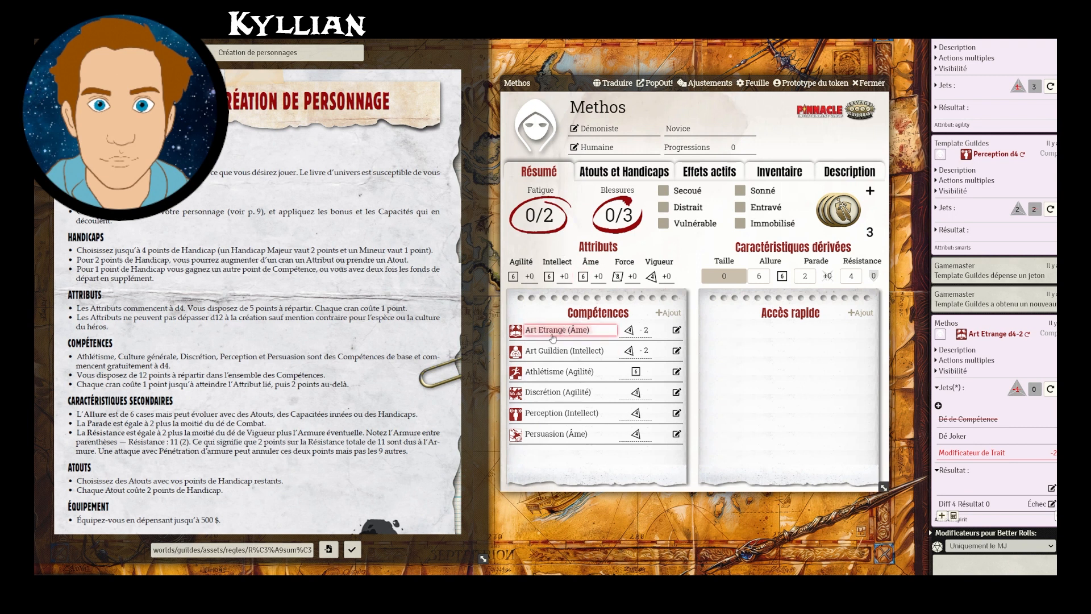
pyautogui.click(676, 331)
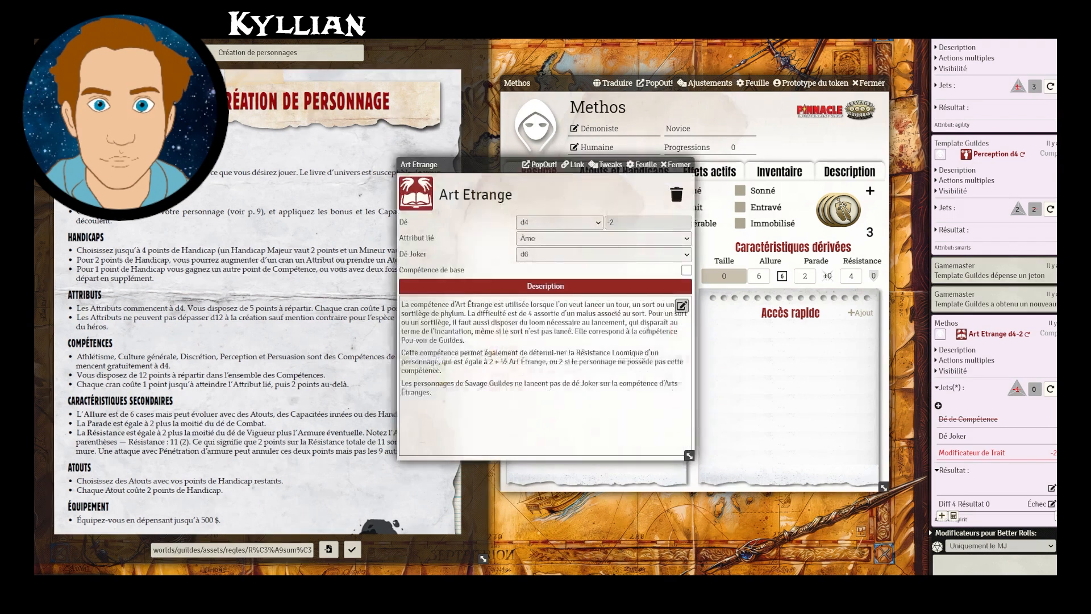
pyautogui.click(675, 164)
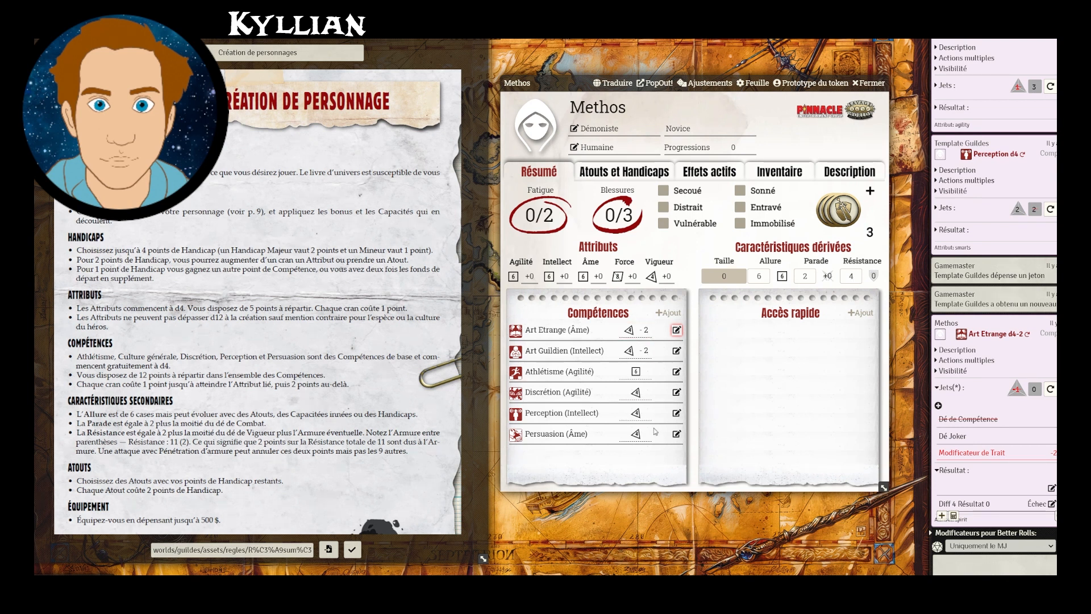
# Set the die of the Art Etrange skill to d10 and clear its modifier.
pyautogui.click(676, 329)
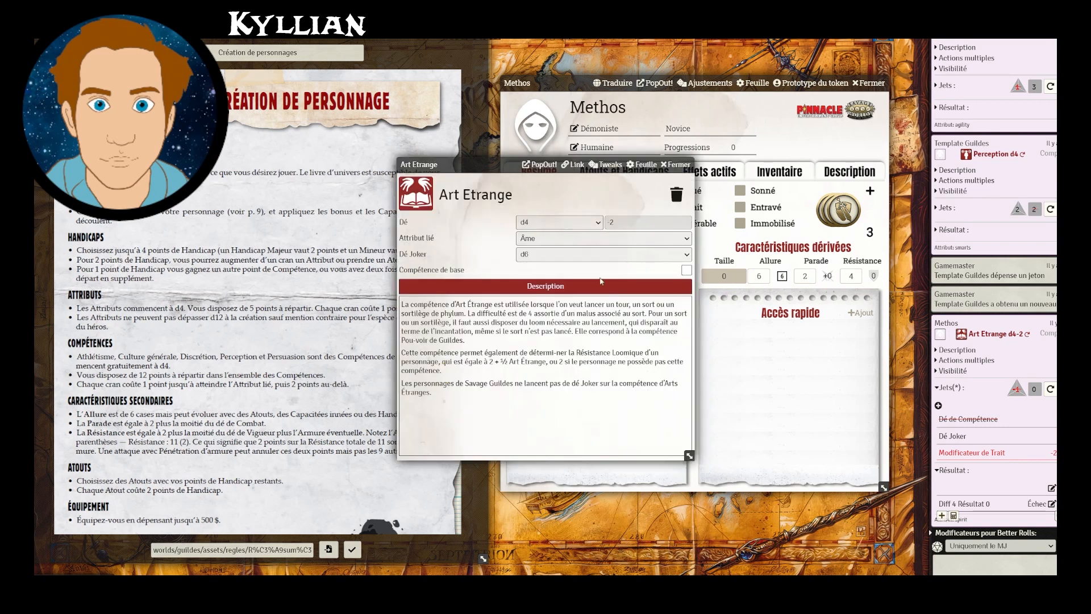
pyautogui.click(566, 264)
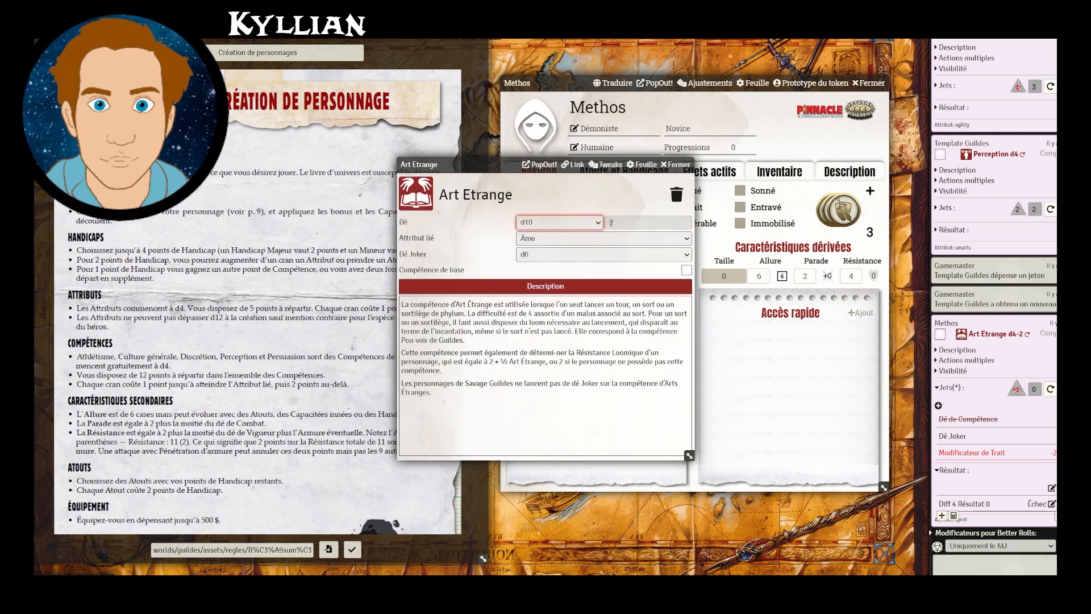
pyautogui.click(678, 167)
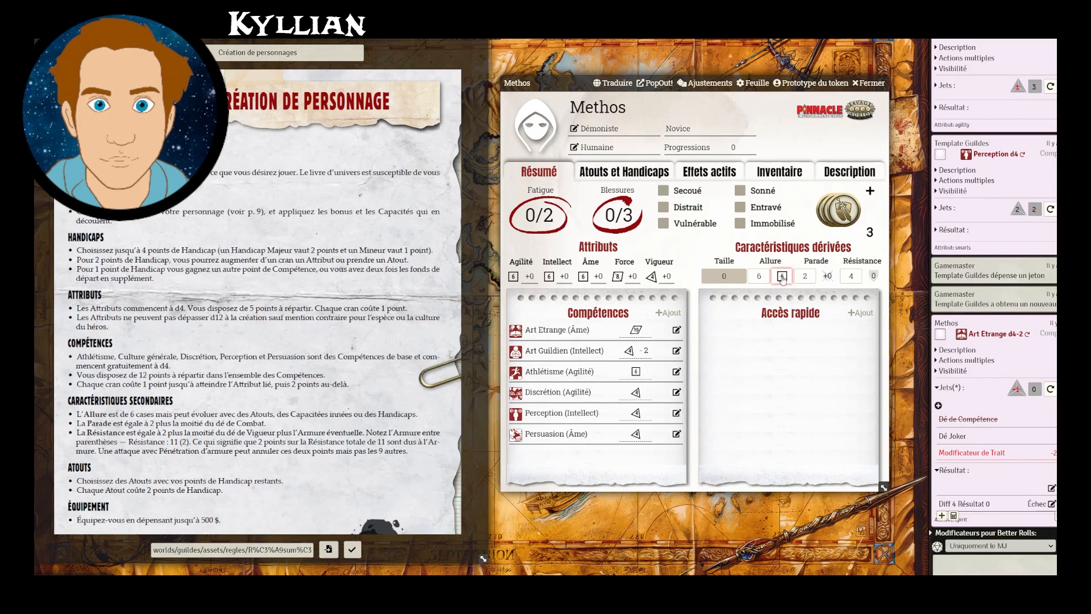
# Roll the running die of Methos from the Allure characteristic.
pyautogui.click(783, 277)
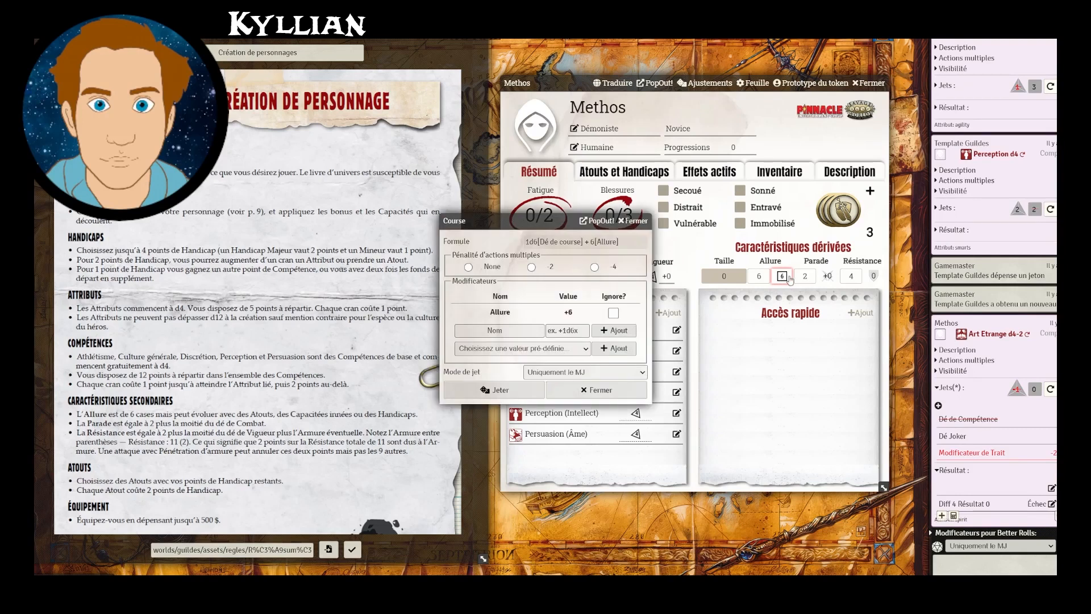
pyautogui.click(529, 392)
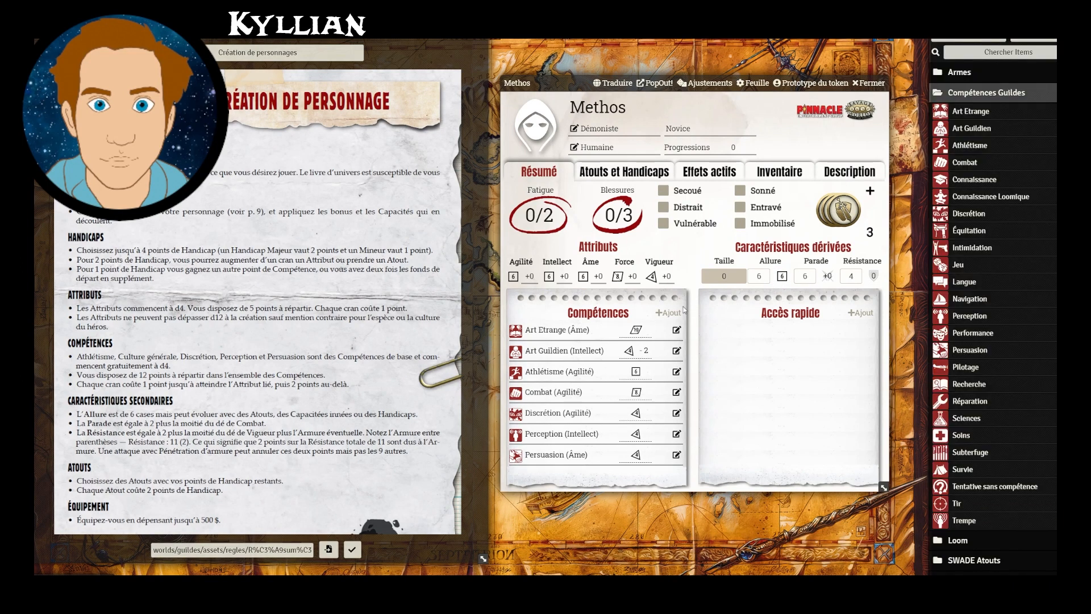
pyautogui.moveTo(686, 310); pyautogui.dragTo(599, 411)
pyautogui.click(827, 276)
# Show the Atouts et Handicaps of Methos with the SWADE Atouts folder open, and read the Atouts de pouvoir summary table.
pyautogui.click(610, 173)
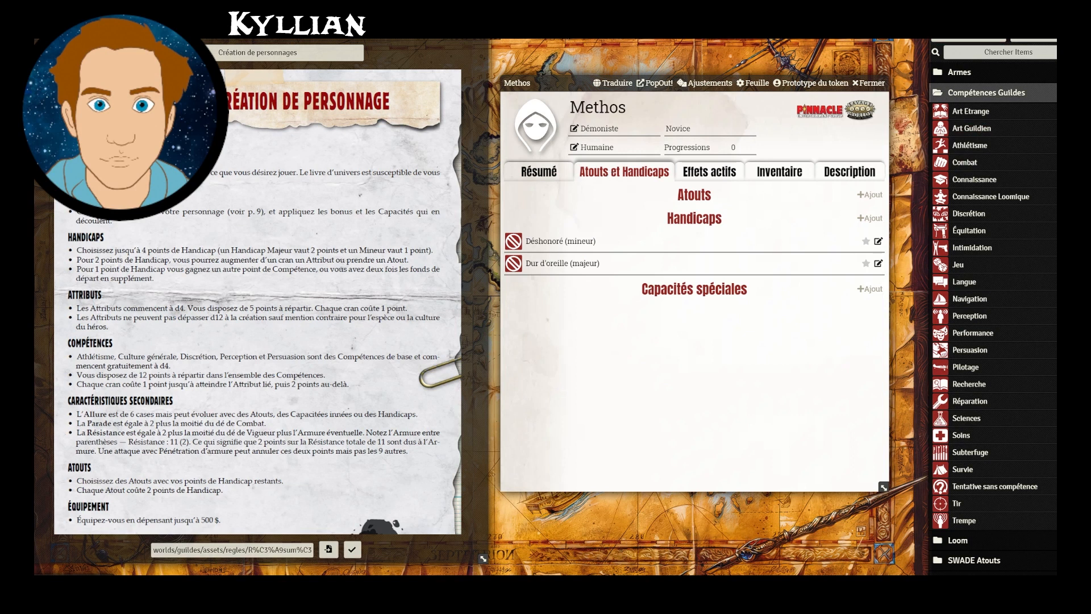
pyautogui.click(965, 95)
pyautogui.click(984, 137)
pyautogui.scroll(-10, 1010, 276)
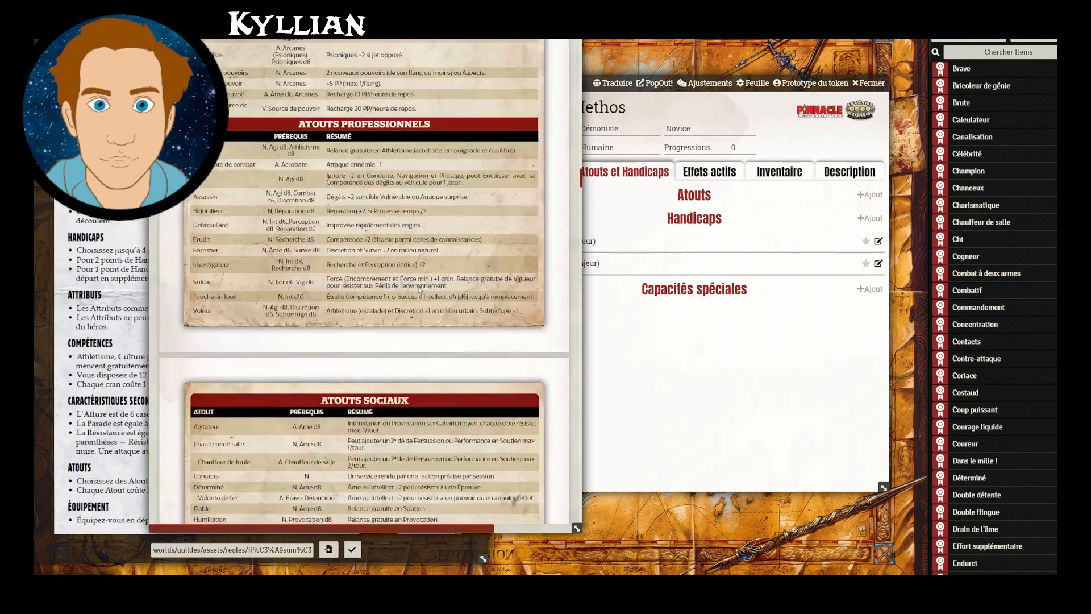
pyautogui.scroll(10, 419, 290)
pyautogui.scroll(-5, 420, 290)
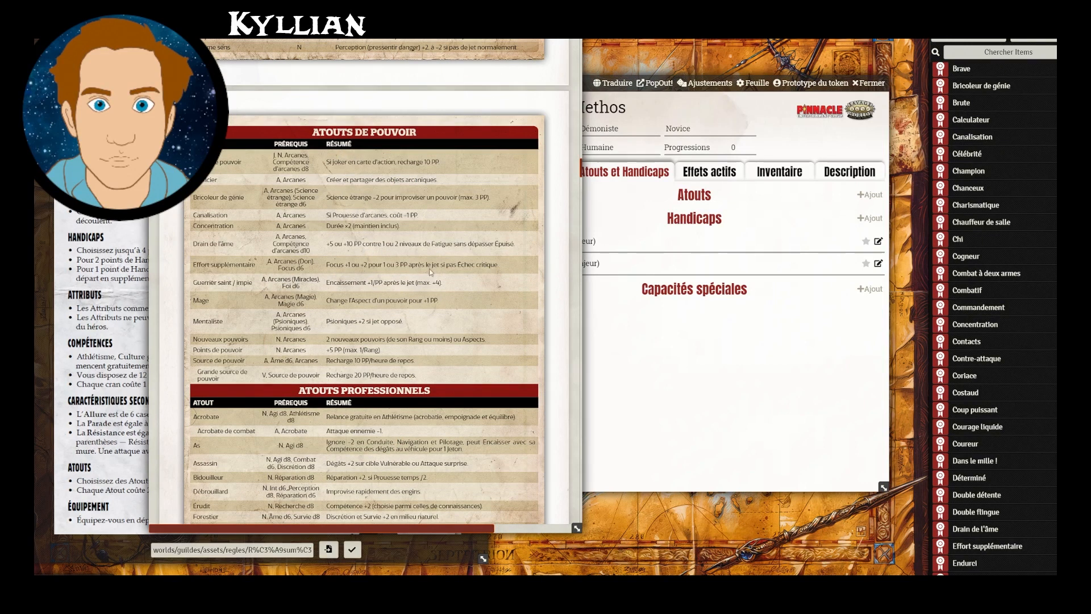
pyautogui.scroll(-7, 1004, 333)
# Search the items for "sour" and compare the prerequisites of the Source de pouvoir atout with the summary table.
pyautogui.write('sour')
pyautogui.click(981, 107)
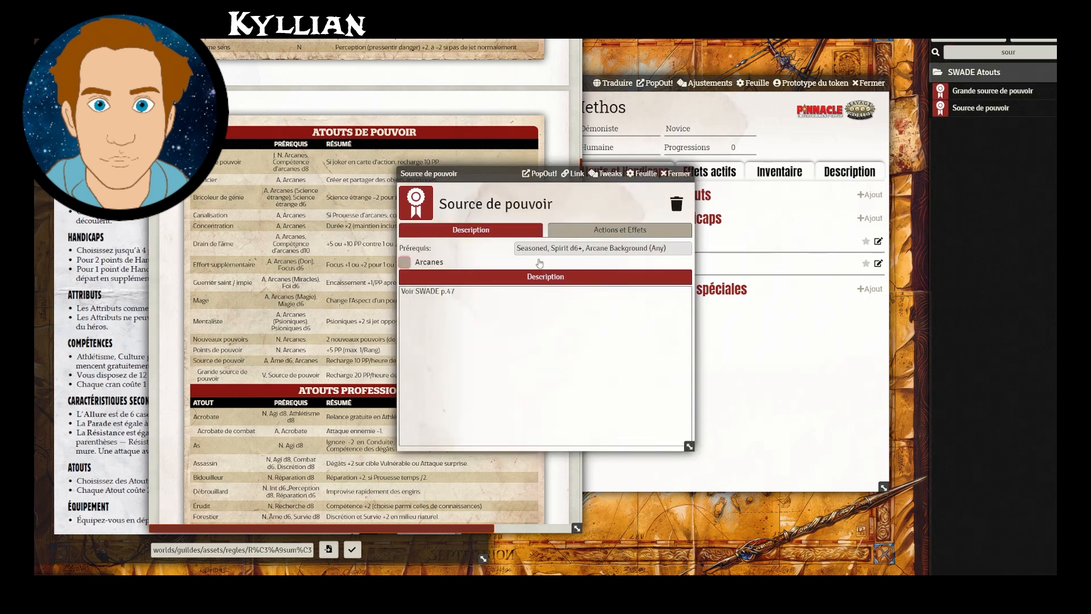
pyautogui.moveTo(518, 249); pyautogui.dragTo(547, 250)
pyautogui.moveTo(505, 175); pyautogui.dragTo(638, 207)
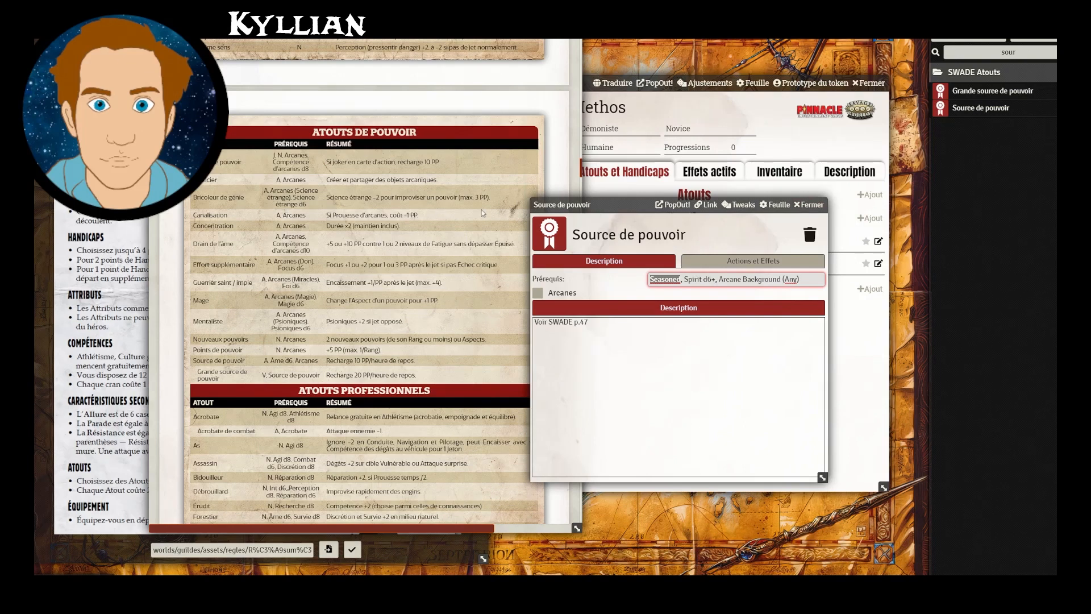
pyautogui.click(810, 205)
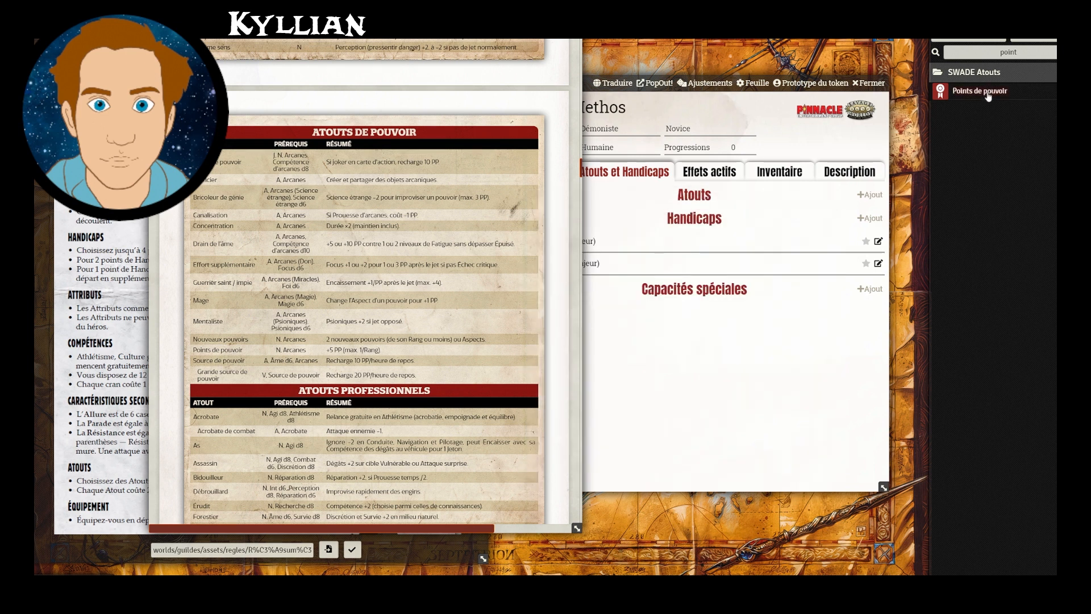
# Search the items for "point", add the Points de pouvoir atout to Methos, and bring the character sheet forward.
pyautogui.moveTo(987, 92); pyautogui.dragTo(690, 280)
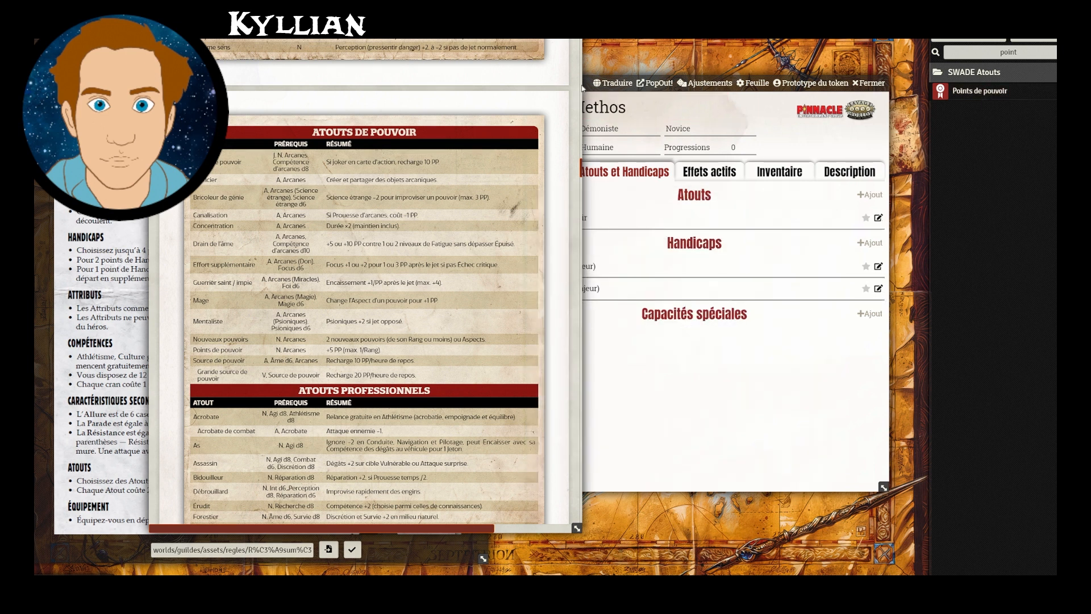
pyautogui.moveTo(587, 87); pyautogui.dragTo(599, 86)
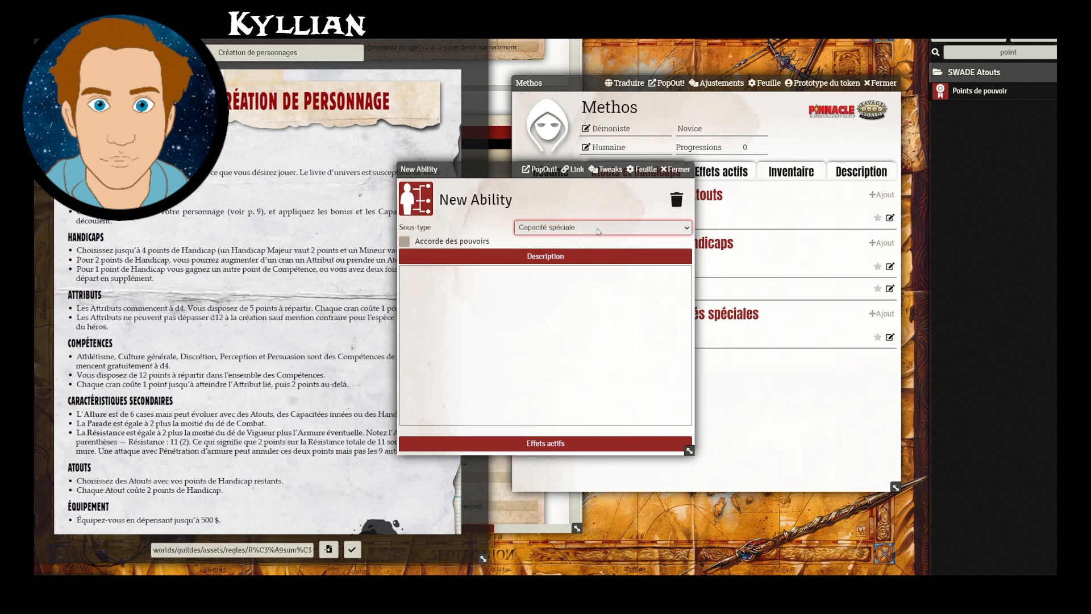
# Make the new special ability of Methos grant powers and name it Démoniste.
pyautogui.click(403, 241)
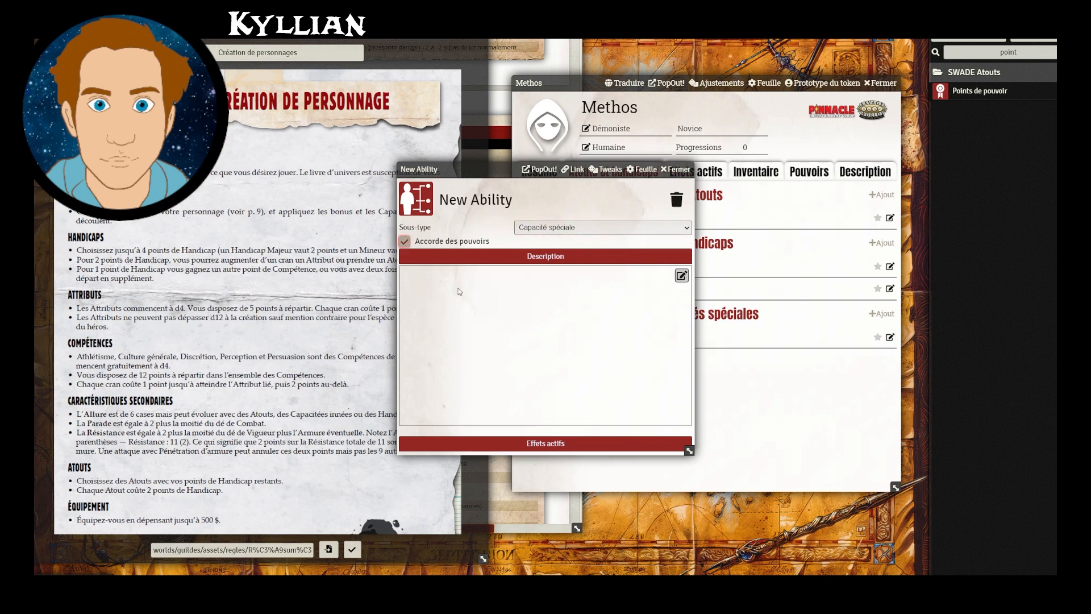
pyautogui.click(467, 200)
pyautogui.moveTo(514, 200); pyautogui.dragTo(420, 202)
pyautogui.write('Démoniste')
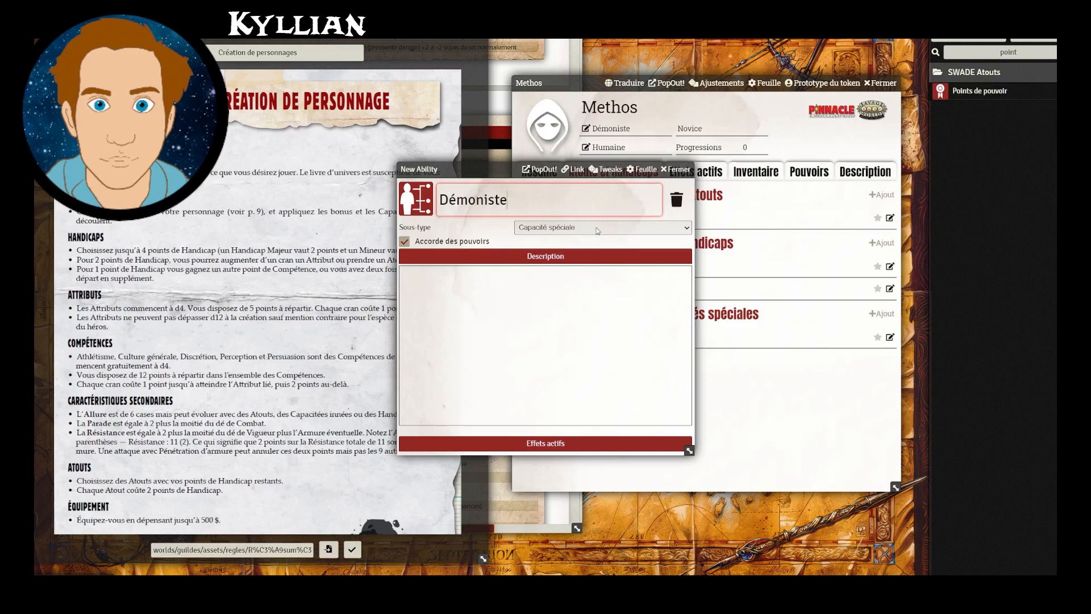
pyautogui.click(676, 169)
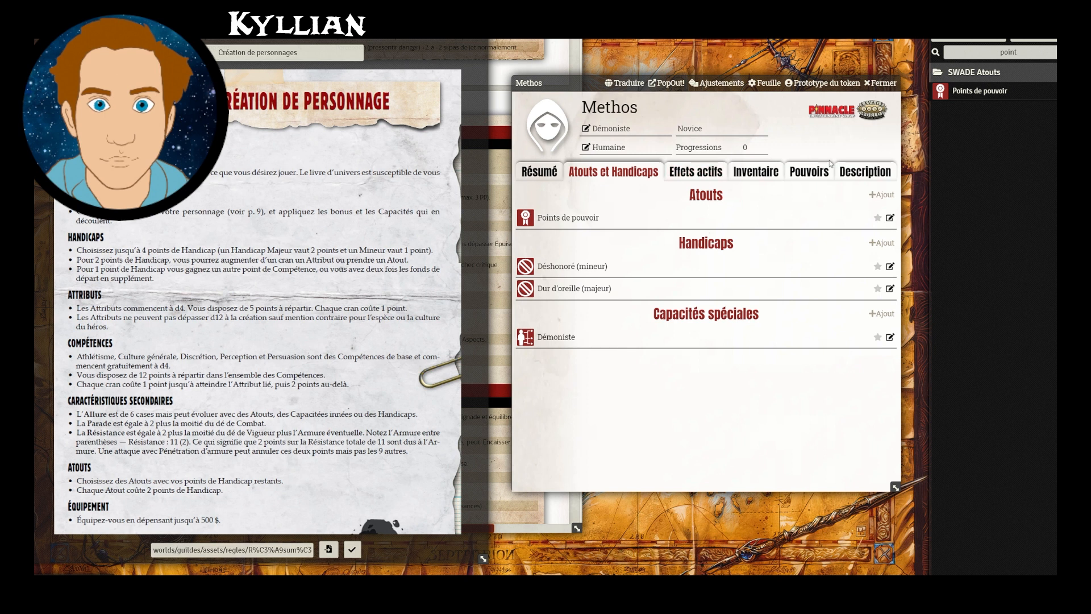
# Review the Pouvoirs, Atouts et Handicaps, Effets actifs and Inventaire sections of Methos.
pyautogui.click(812, 173)
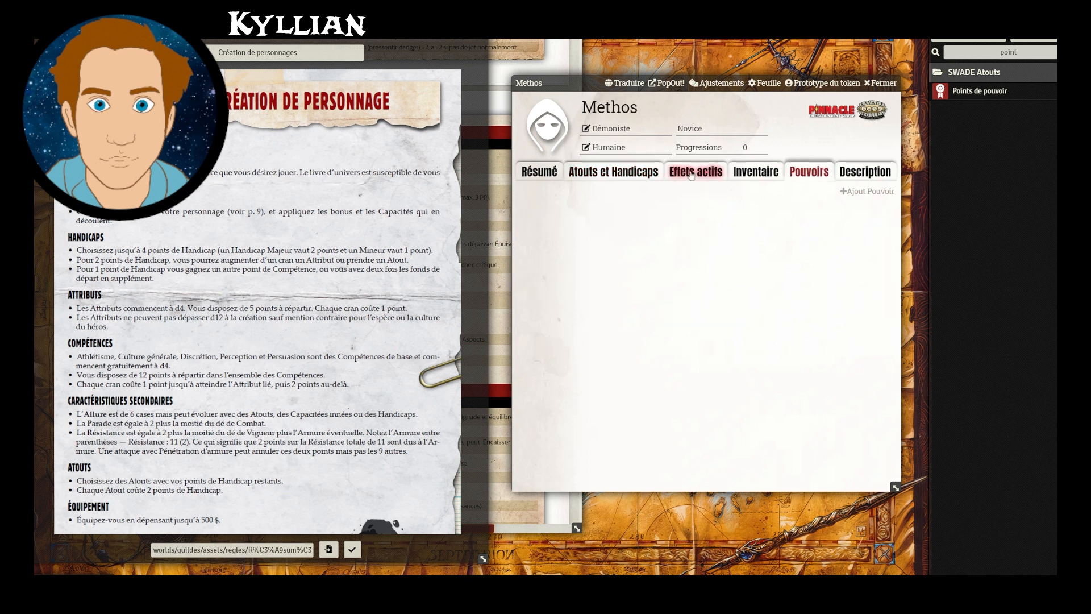
pyautogui.click(620, 176)
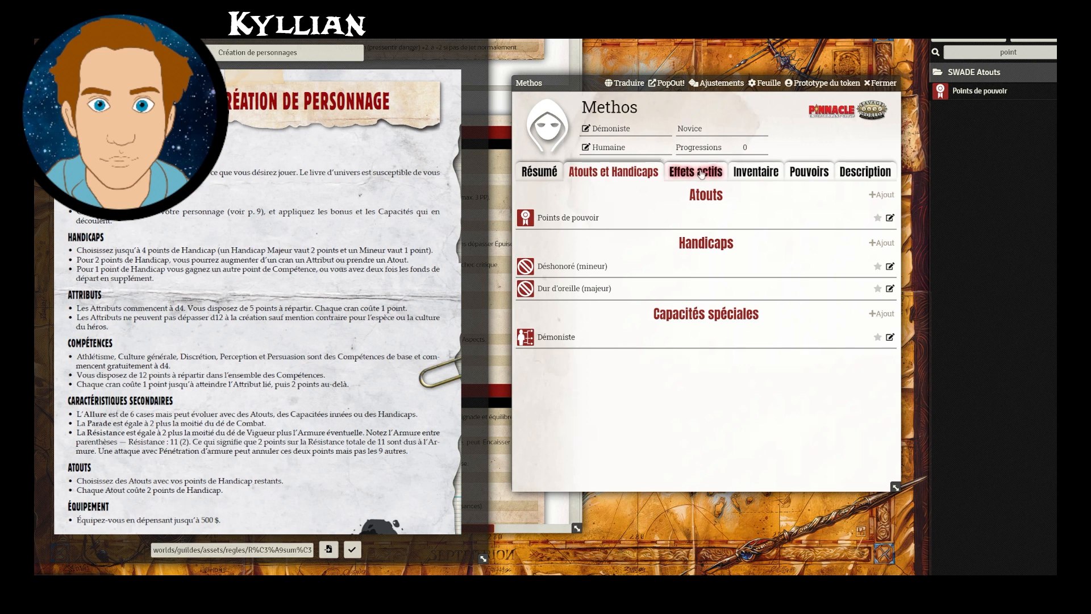
pyautogui.click(757, 176)
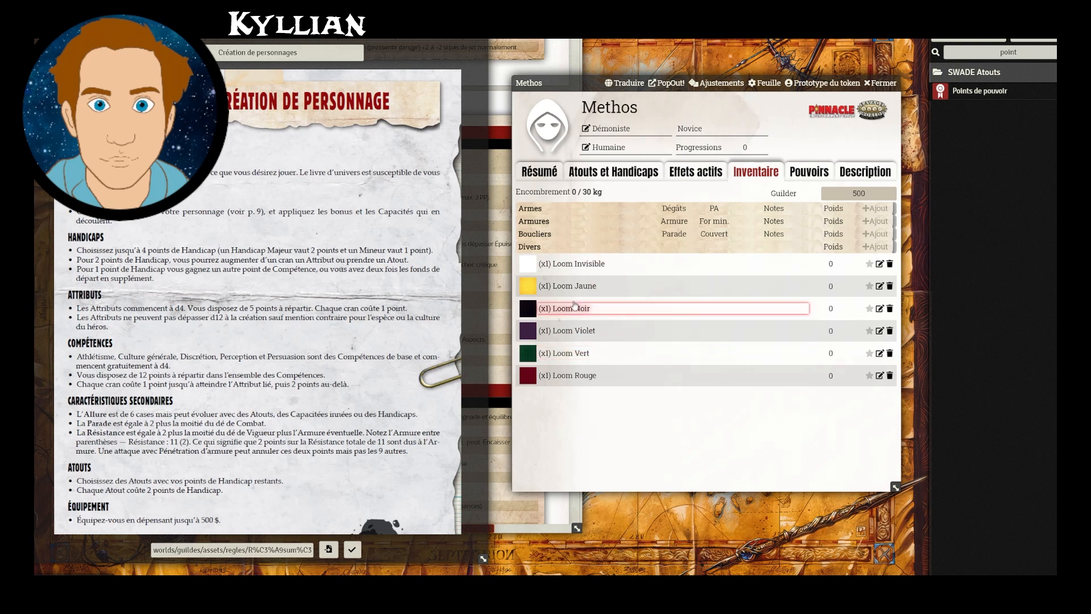
pyautogui.click(690, 174)
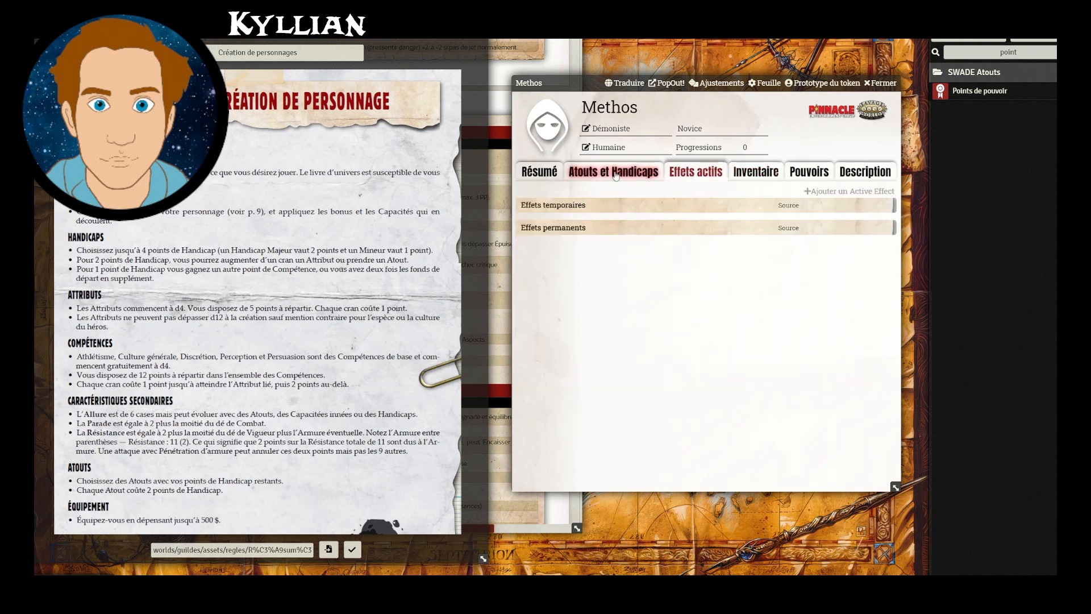
pyautogui.click(762, 175)
pyautogui.click(876, 247)
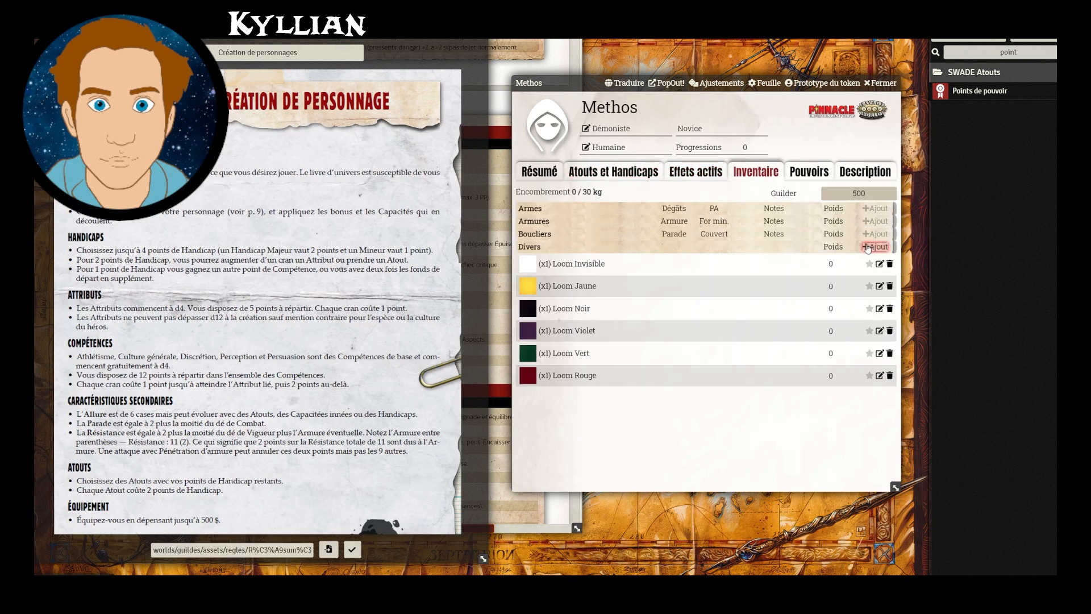
pyautogui.click(678, 189)
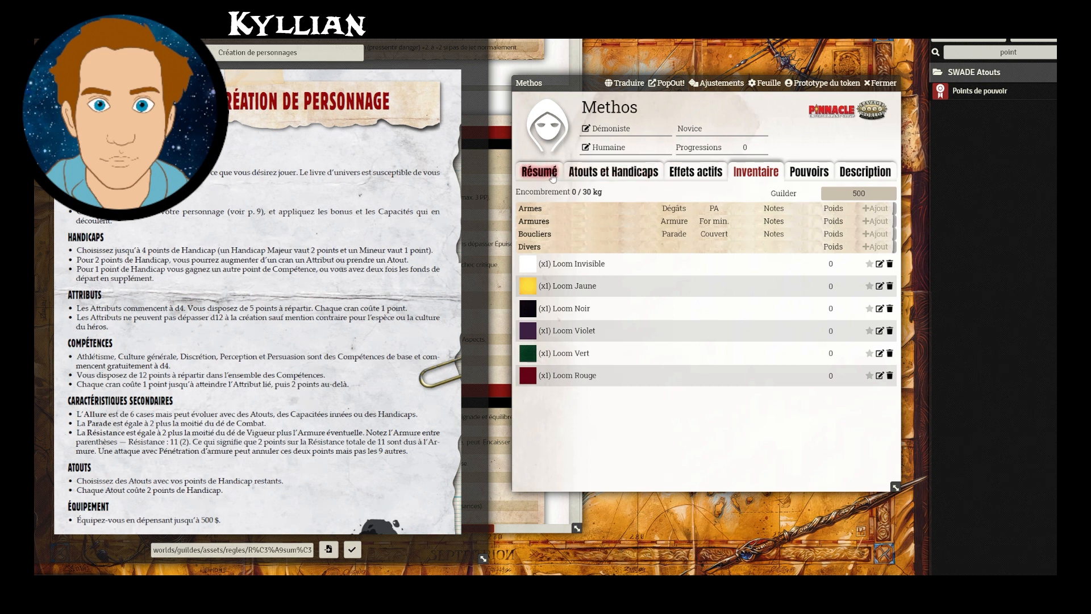
# Show the powers of Methos, clear the item search, and open the Loom folder with SWADE Atouts collapsed.
pyautogui.click(813, 173)
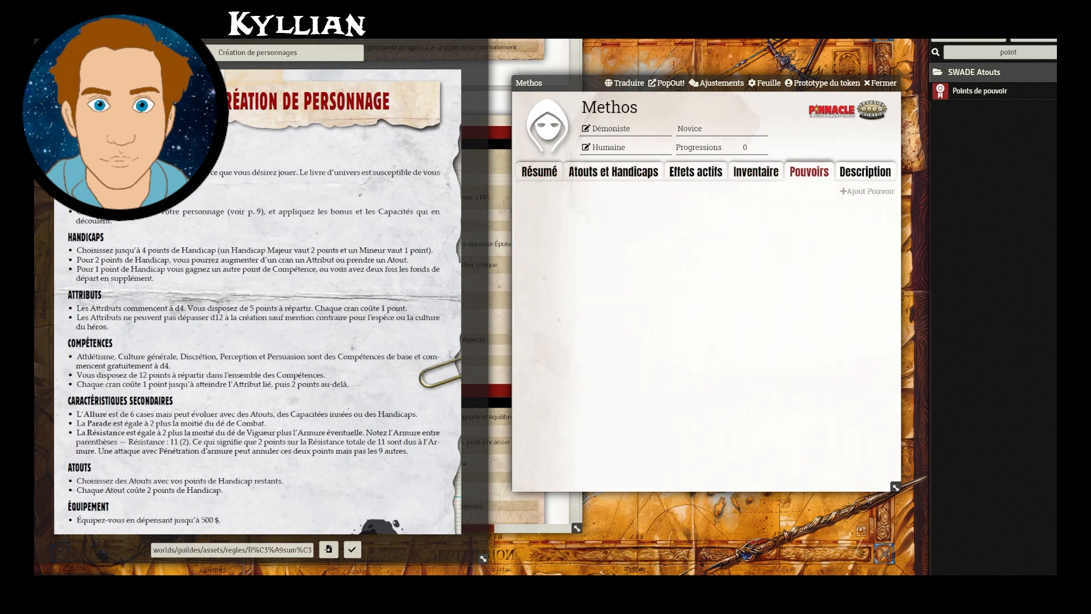
pyautogui.moveTo(1019, 53); pyautogui.dragTo(980, 52)
pyautogui.press('BackSpace')
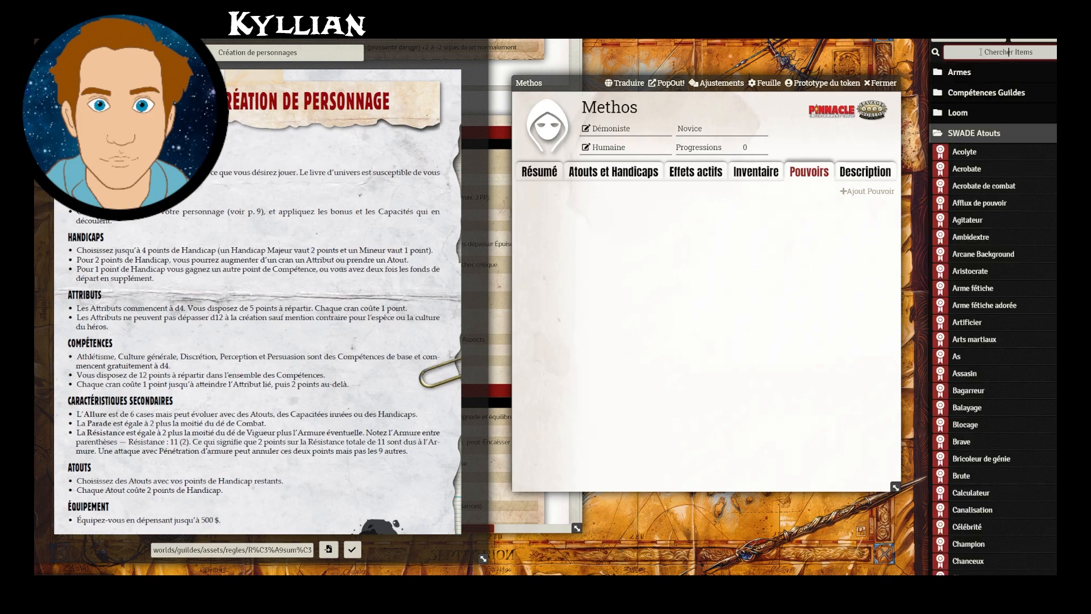
pyautogui.click(961, 133)
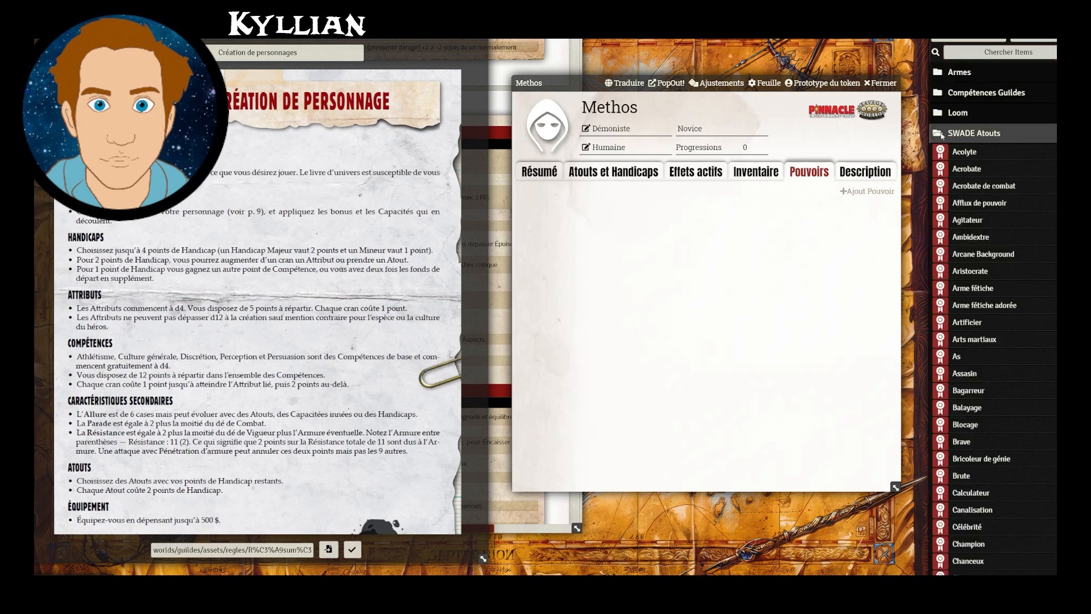
pyautogui.click(969, 113)
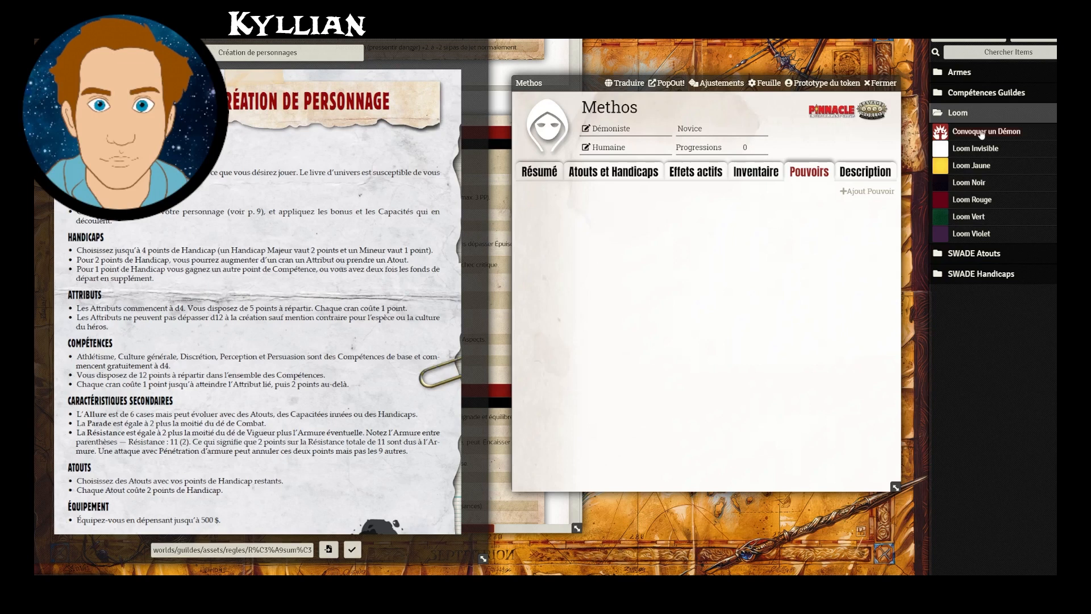
# Set the power point cost of Convoquer un Démon to 5 and add it to the powers of Methos.
pyautogui.click(981, 134)
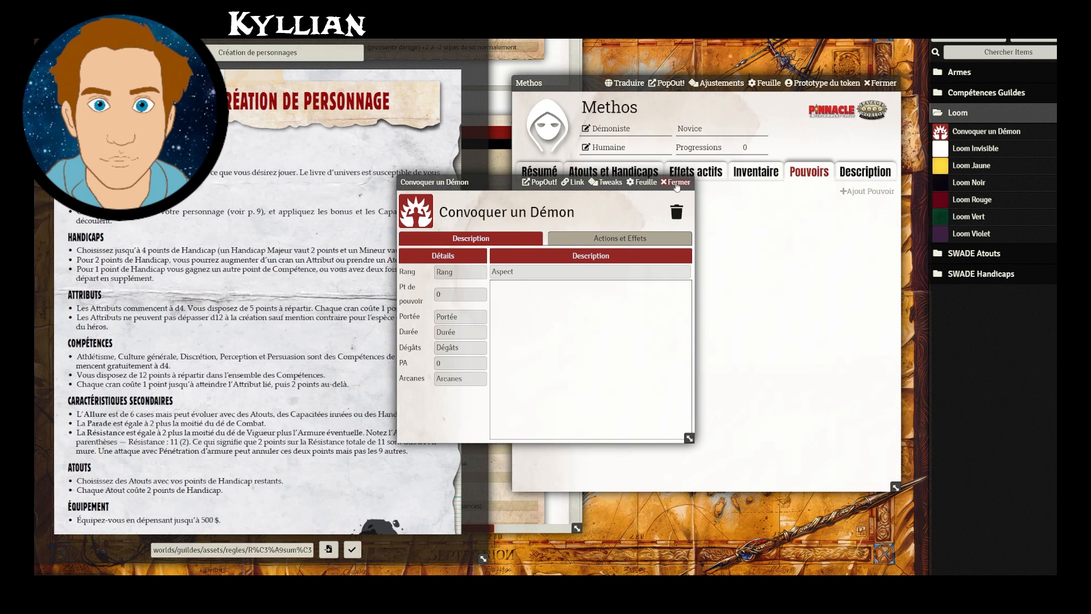
pyautogui.click(451, 273)
pyautogui.press('Tab')
pyautogui.write('5')
pyautogui.click(679, 182)
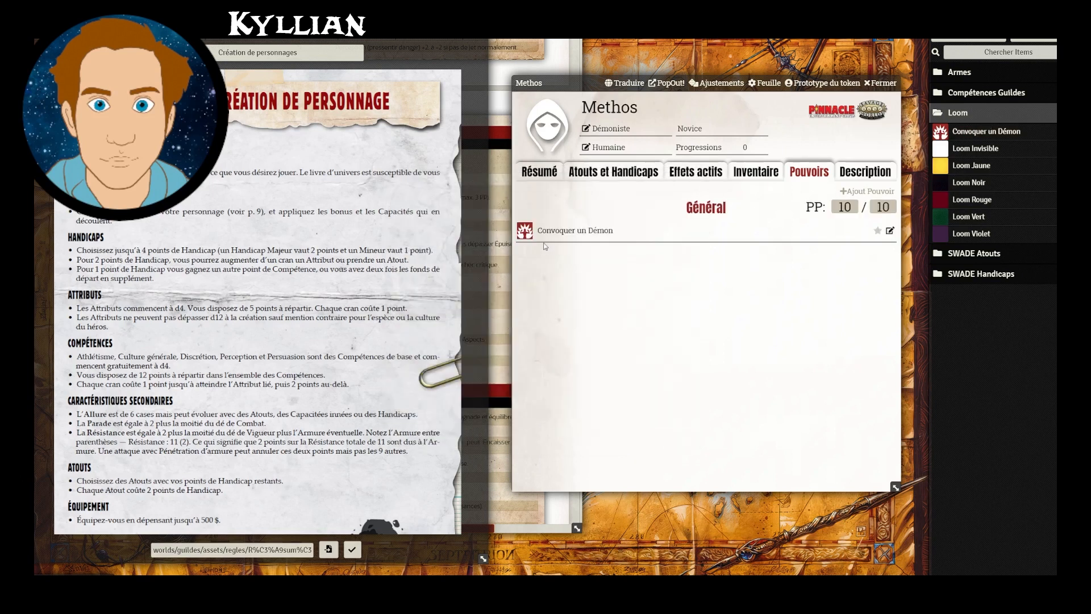
# Activate Convoquer un Démon for Methos by assigning it the Art Etrange skill and rolling that skill.
pyautogui.click(524, 231)
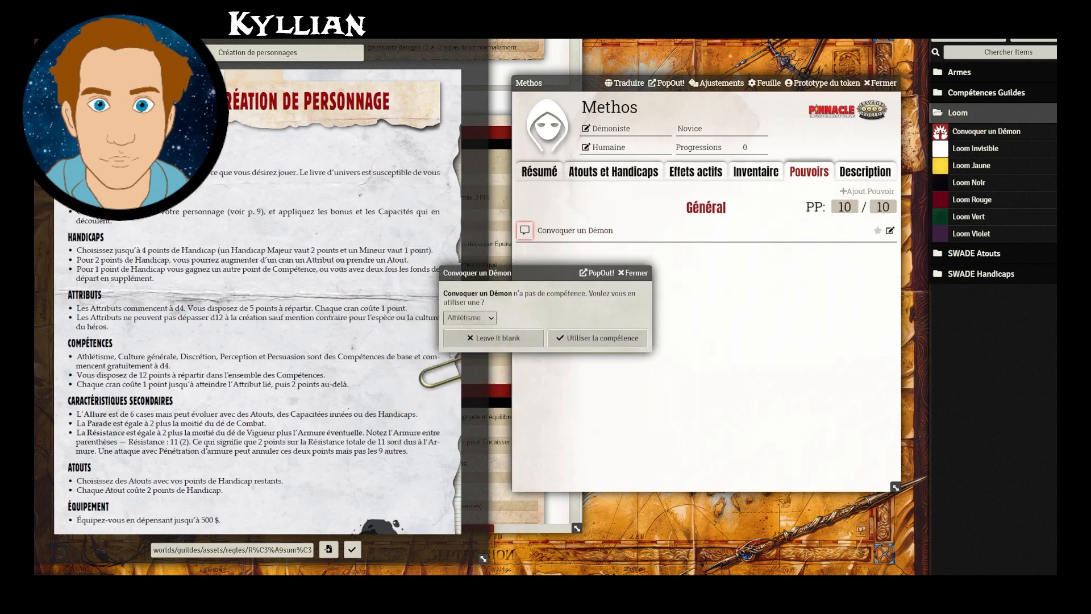
pyautogui.click(489, 320)
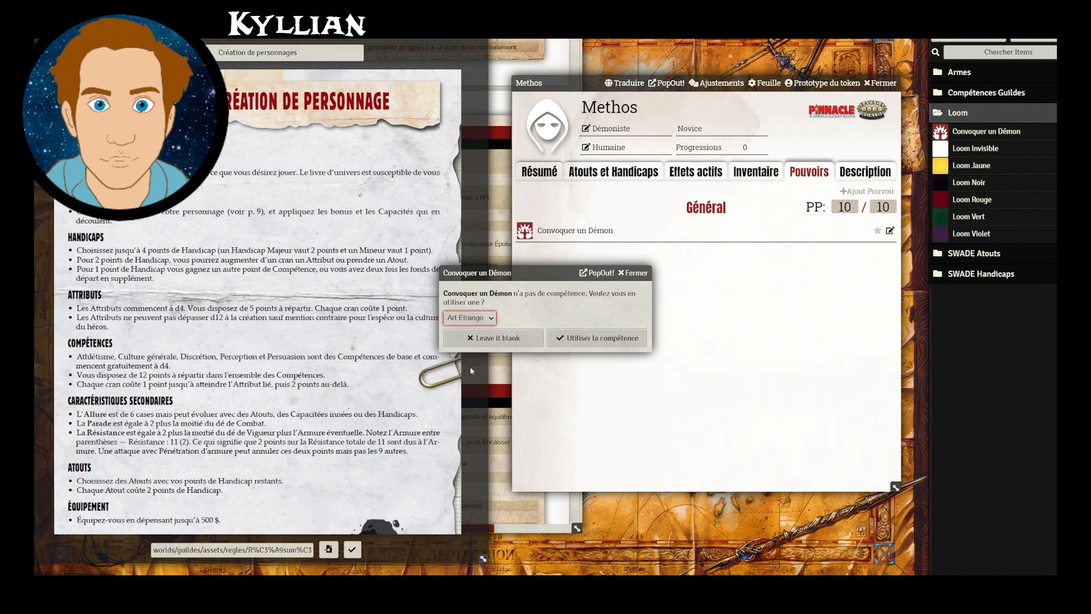
pyautogui.click(601, 338)
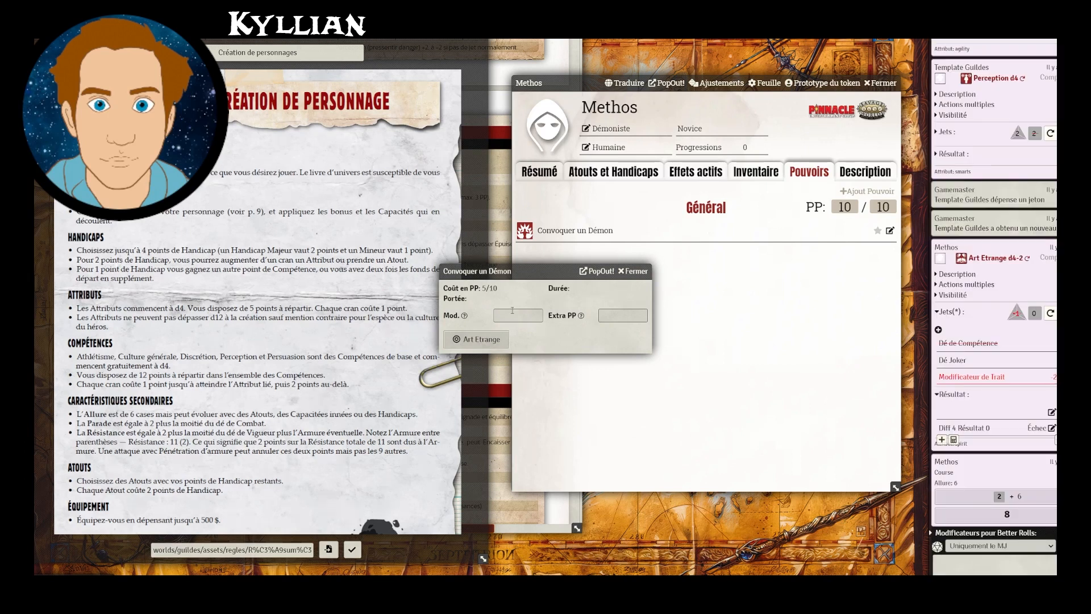
pyautogui.click(480, 340)
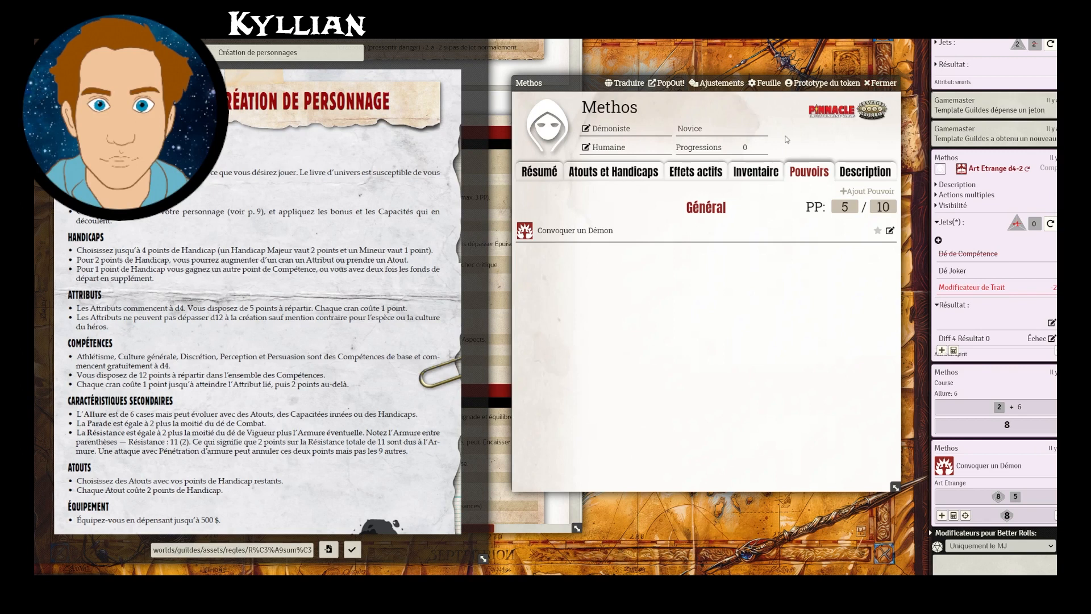
# Go through the sections of the Methos sheet from the Résumé to the Description, finishing on the Progressions.
pyautogui.click(539, 171)
pyautogui.click(609, 173)
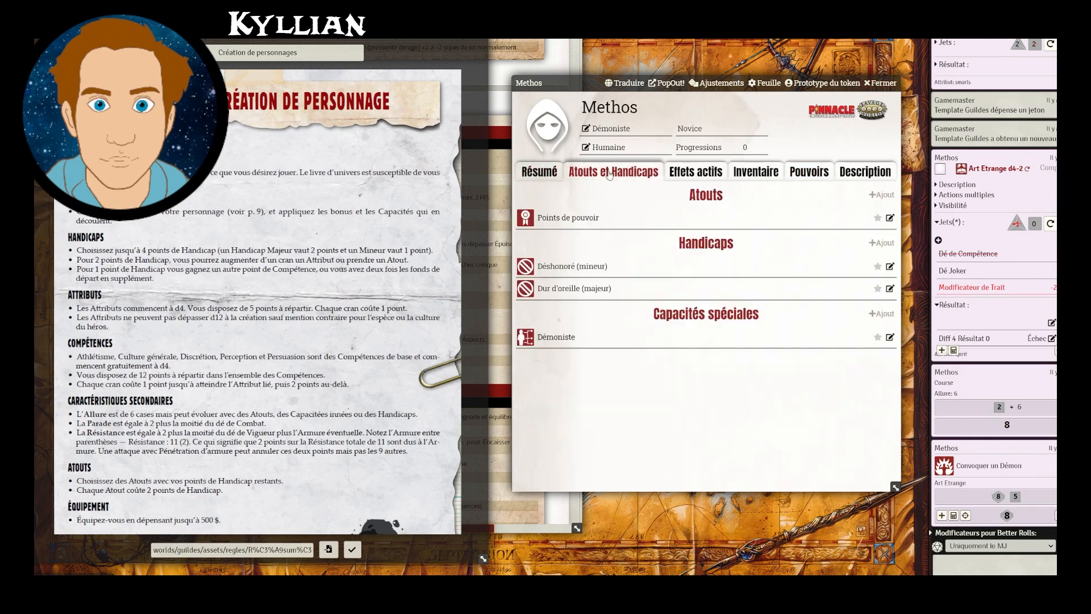
pyautogui.click(756, 172)
pyautogui.click(809, 171)
pyautogui.click(861, 175)
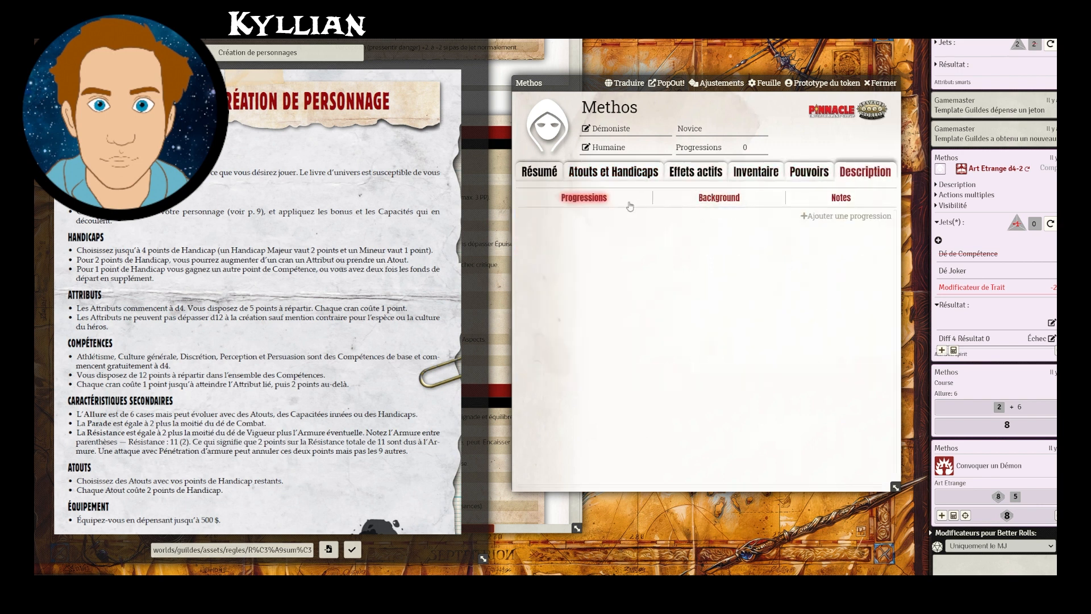
pyautogui.click(703, 204)
pyautogui.click(595, 204)
# Add two Novice progressions of type Nouvel atout to Methos.
pyautogui.click(846, 216)
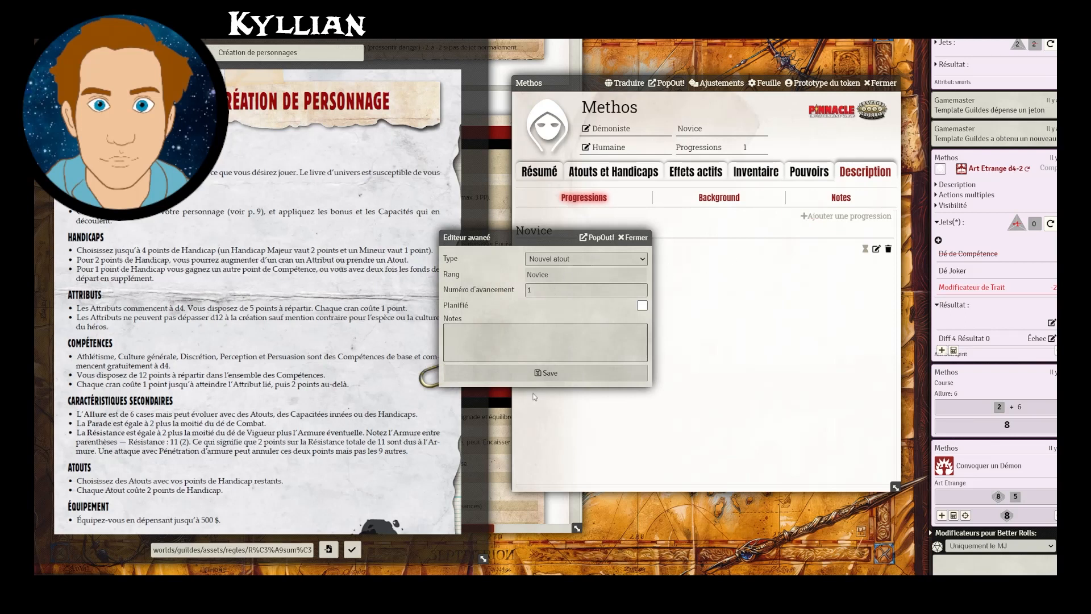
pyautogui.click(543, 374)
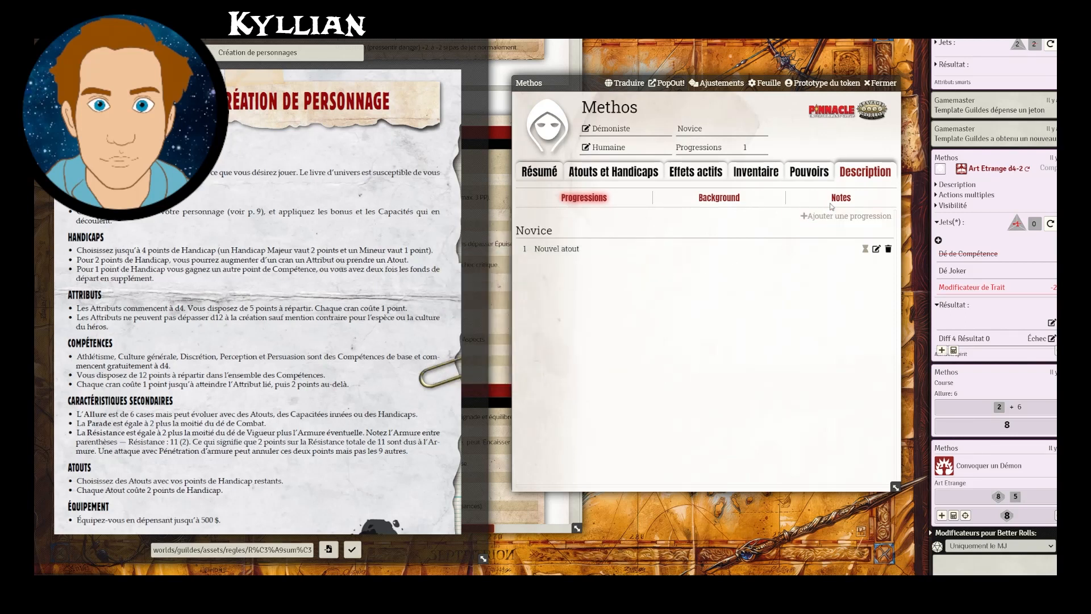
pyautogui.click(849, 219)
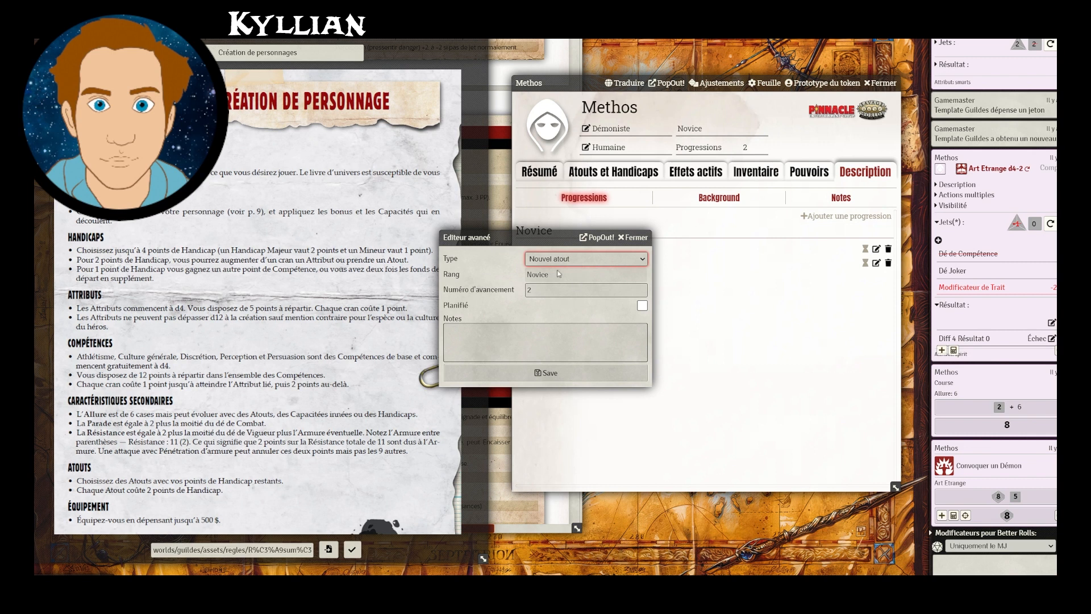
pyautogui.click(636, 241)
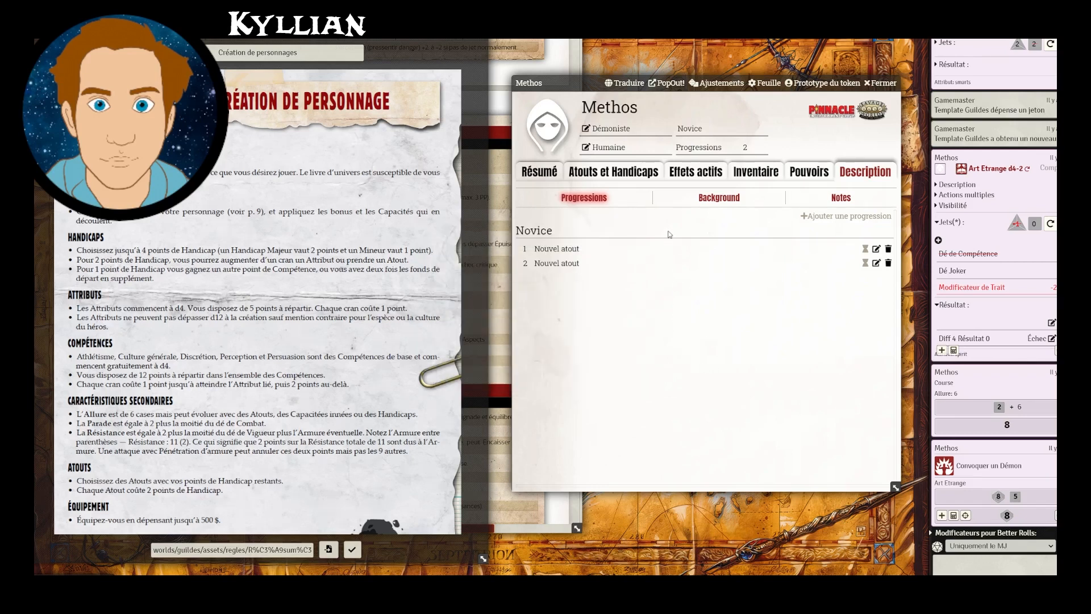
# Add a third progression to Methos with the type Augmentation d'une Compétence.
pyautogui.click(814, 217)
pyautogui.click(597, 260)
pyautogui.click(582, 281)
pyautogui.click(523, 374)
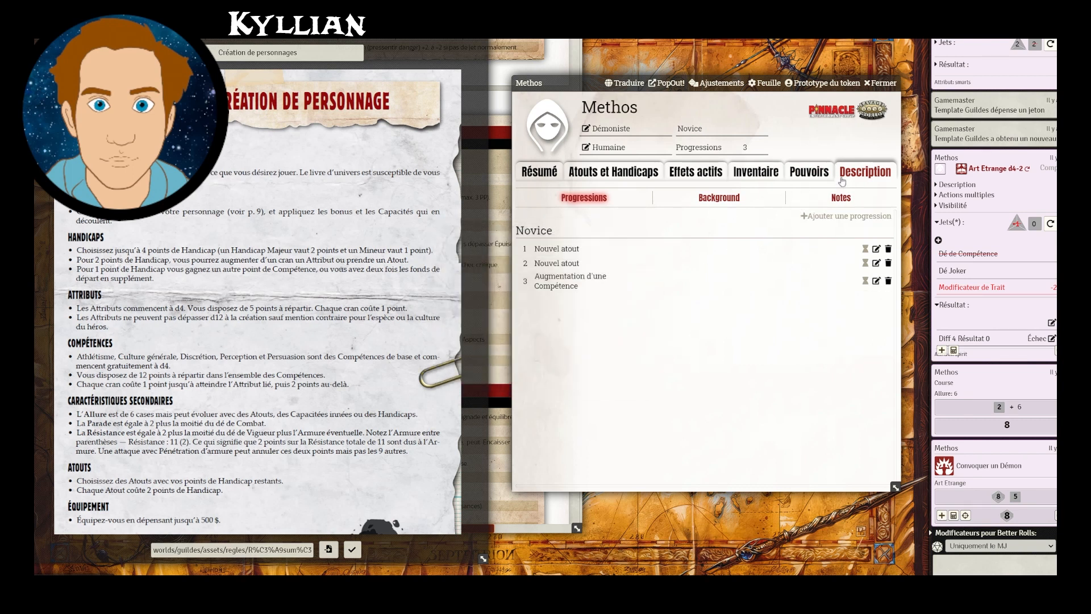
# Add a fourth progression to Methos with the type Augmentation de 2 Compétences.
pyautogui.click(813, 217)
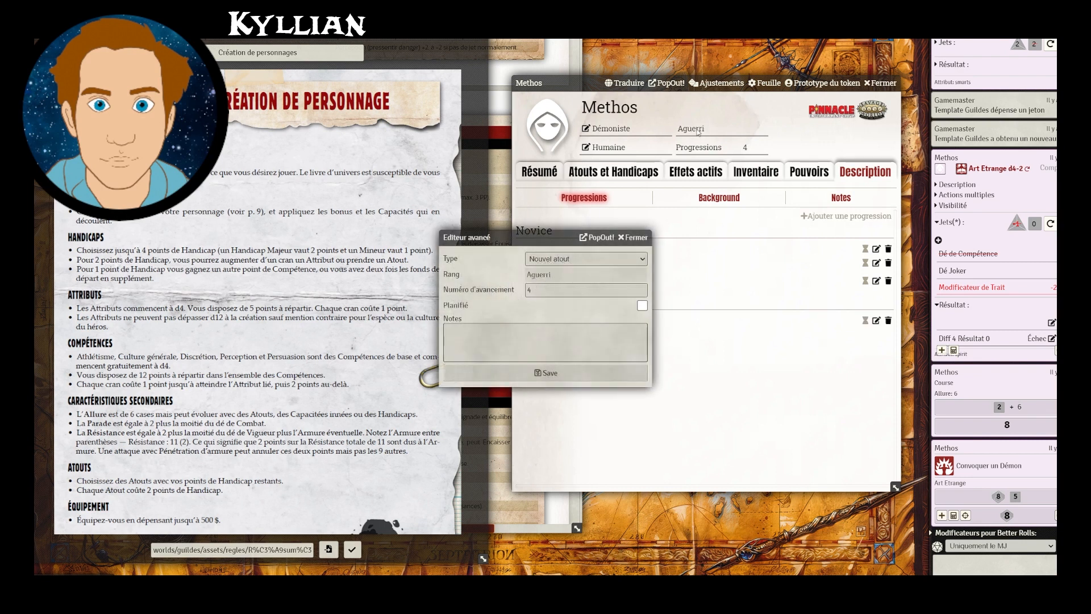
pyautogui.click(562, 259)
pyautogui.click(549, 296)
pyautogui.click(549, 373)
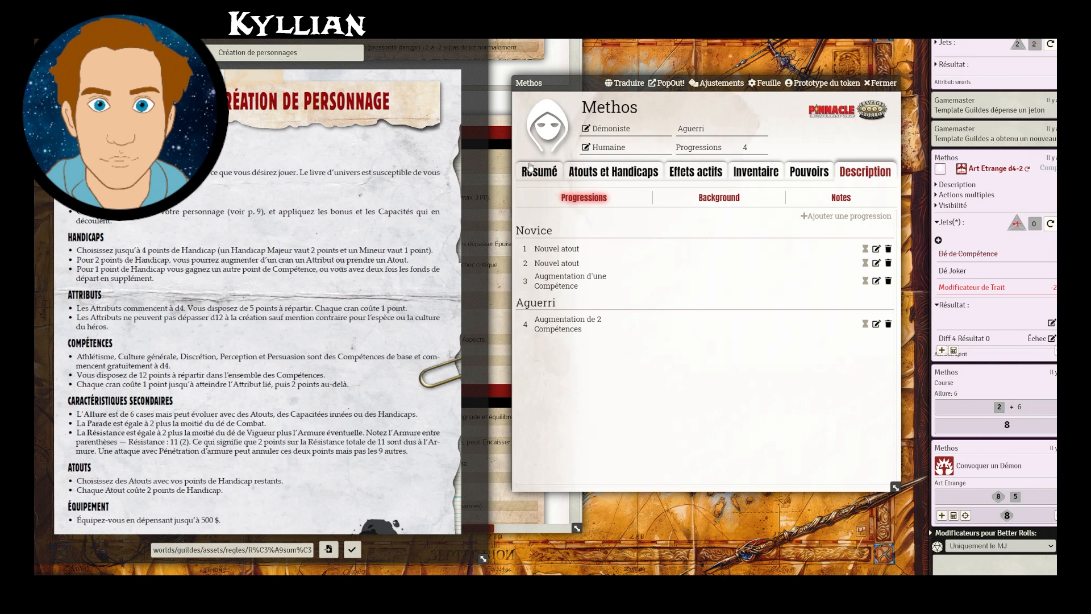
# Close the character creation summary and delete the Couteau from the inventory of Methos.
pyautogui.click(539, 172)
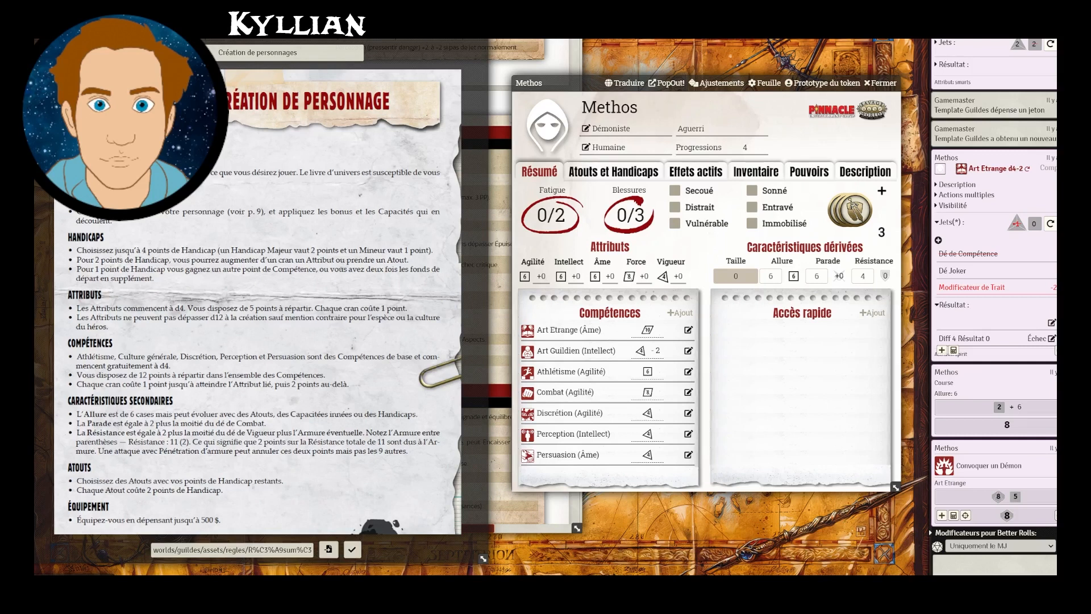
pyautogui.click(468, 33)
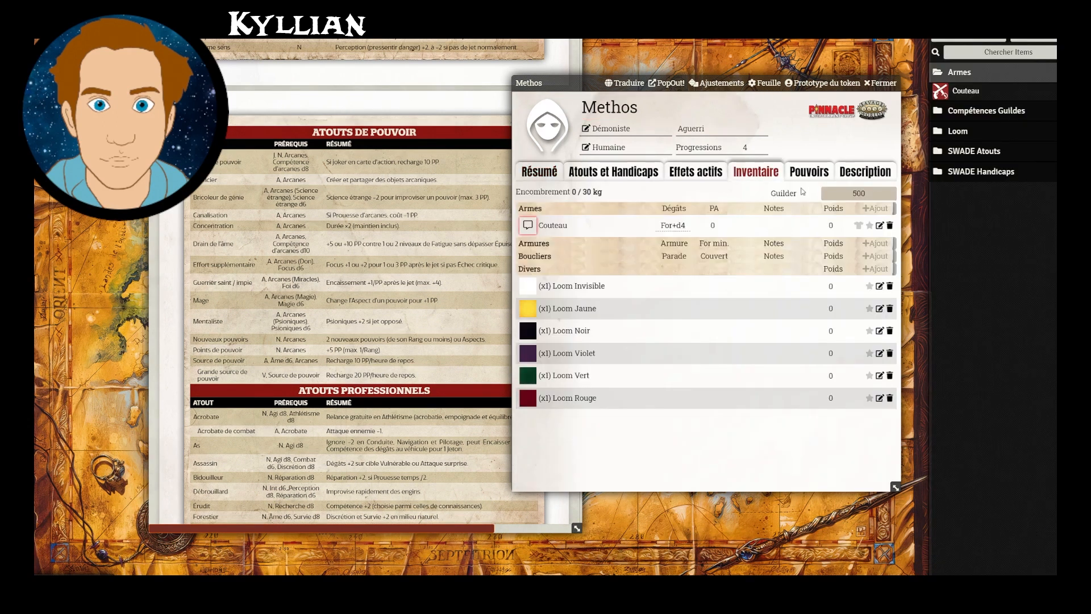
pyautogui.click(890, 225)
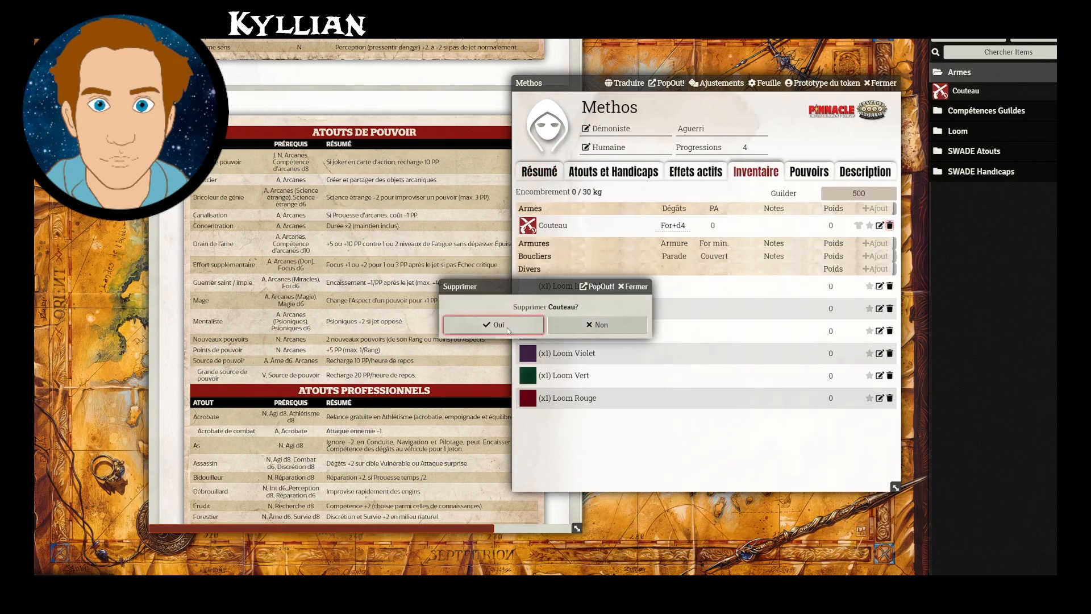
pyautogui.click(519, 329)
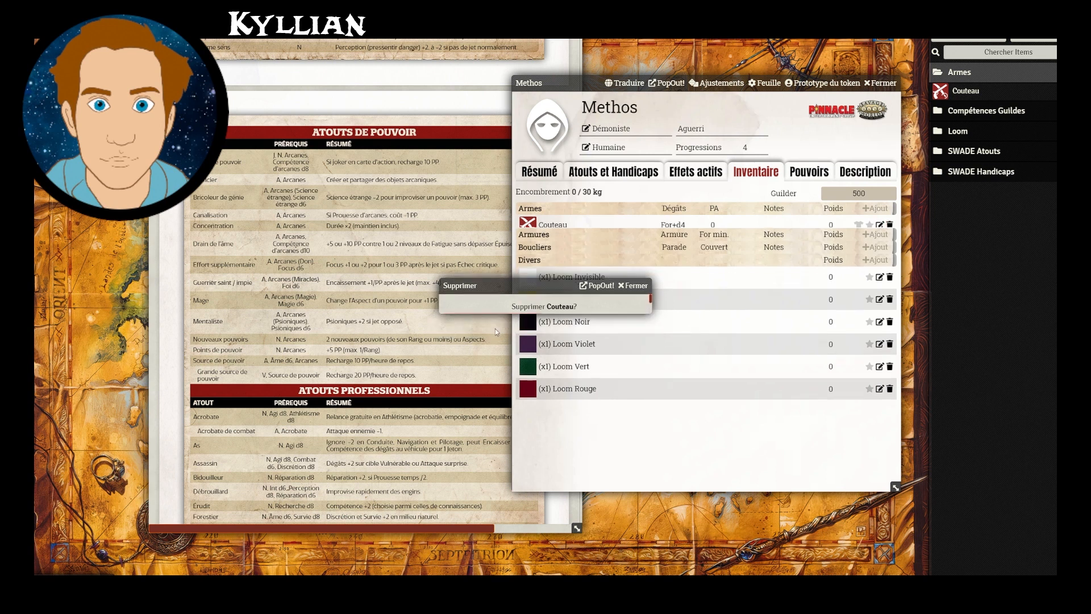
# Open the Couteau weapon from the Armes folder and examine its Description and its Actions et Effets.
pyautogui.click(966, 91)
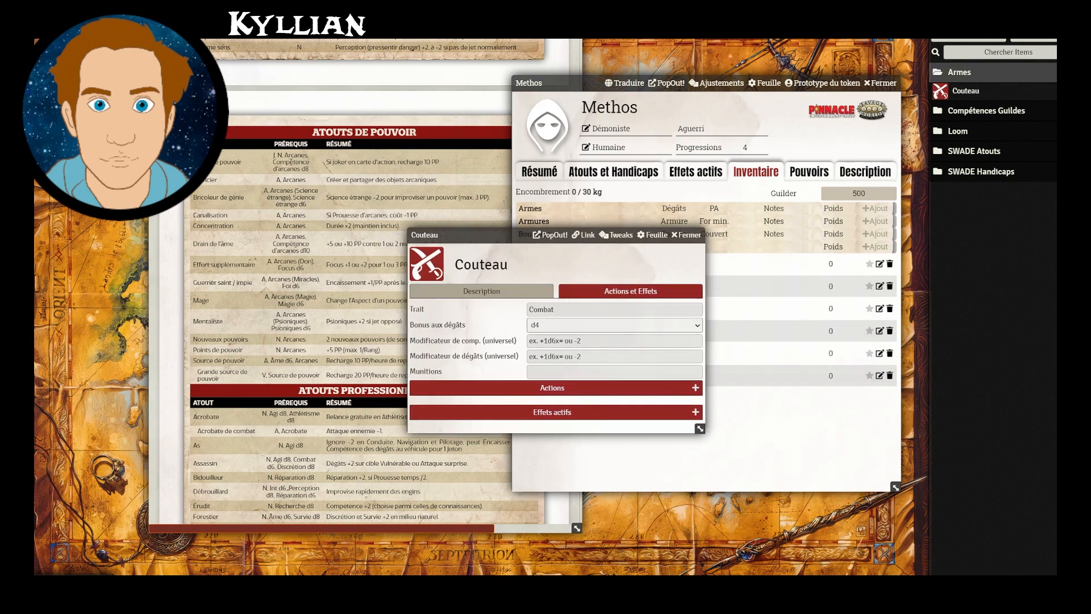
pyautogui.moveTo(478, 236)
pyautogui.mouseDown()
pyautogui.moveTo(484, 278)
pyautogui.moveTo(481, 244)
pyautogui.mouseUp()
pyautogui.click(507, 305)
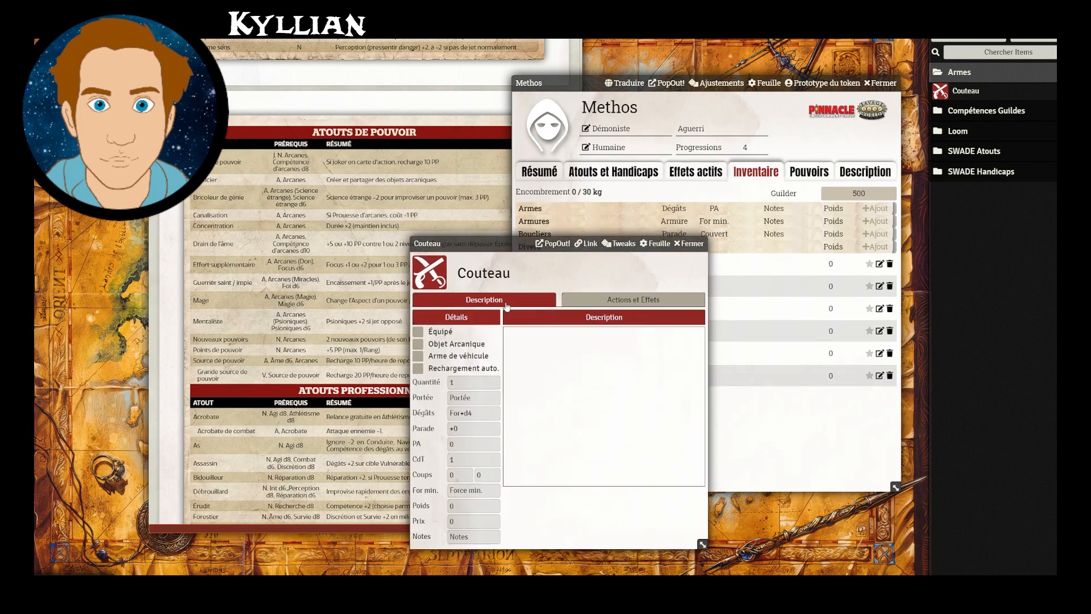
pyautogui.click(604, 299)
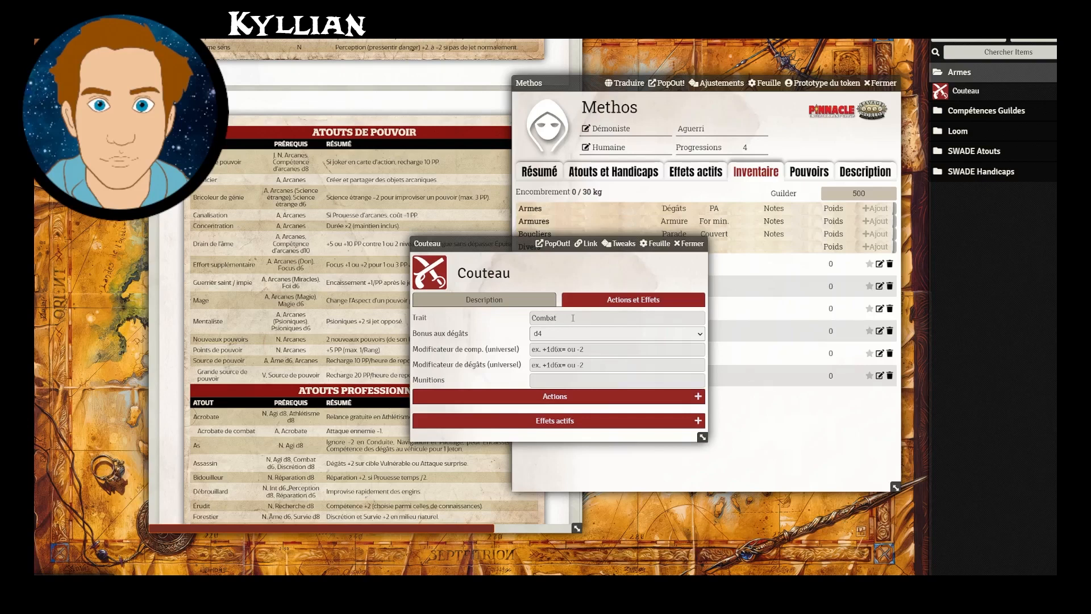
# Check the Combat skill in the Résumé of Methos against the Couteau's trait and close the Couteau.
pyautogui.moveTo(492, 243); pyautogui.dragTo(343, 239)
pyautogui.click(518, 177)
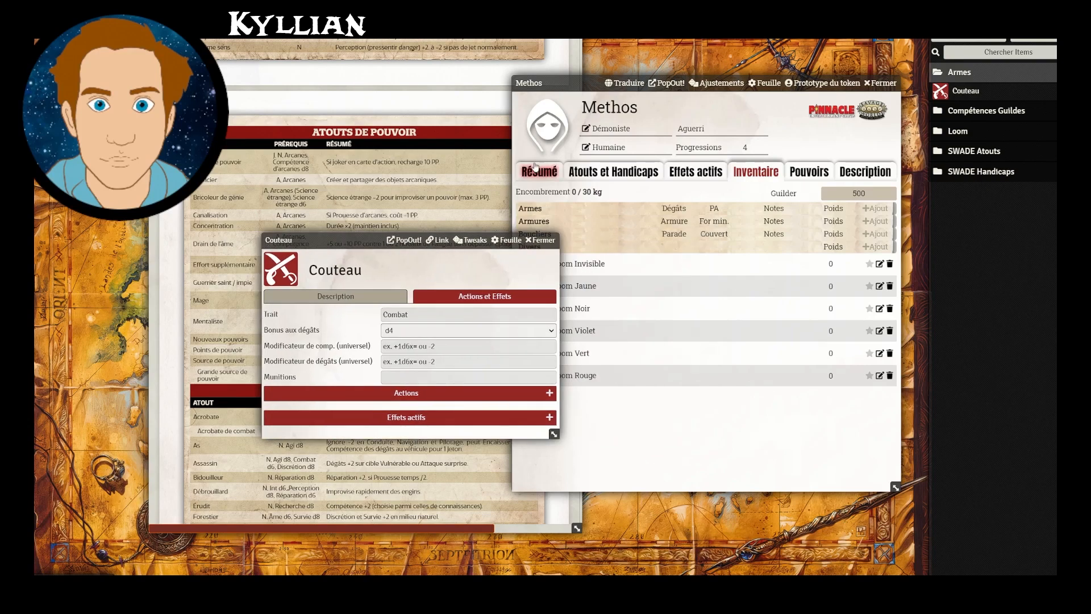
pyautogui.click(539, 171)
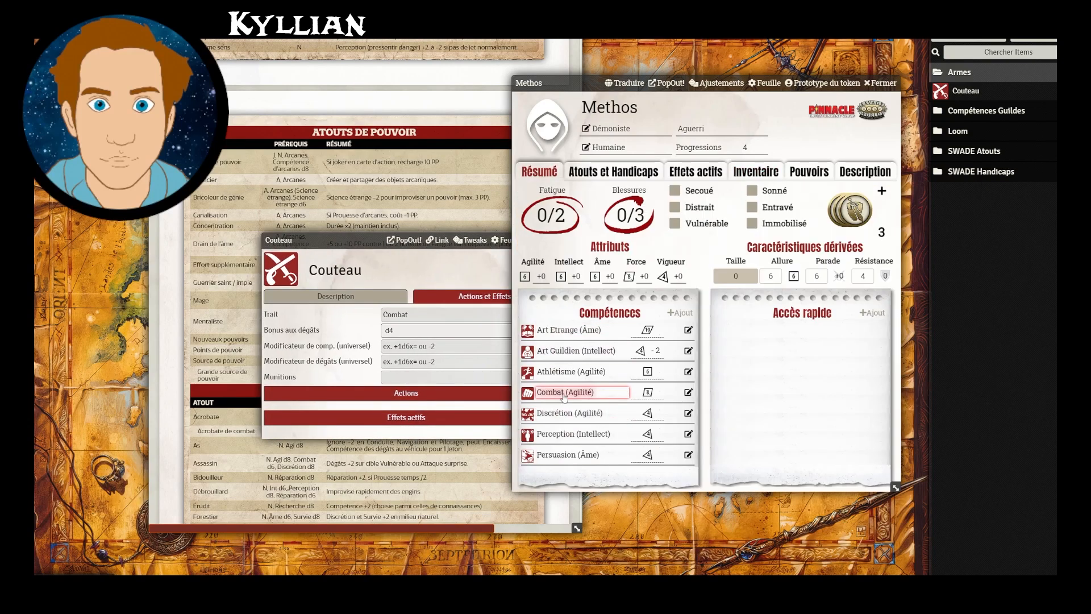
pyautogui.click(362, 235)
pyautogui.click(542, 240)
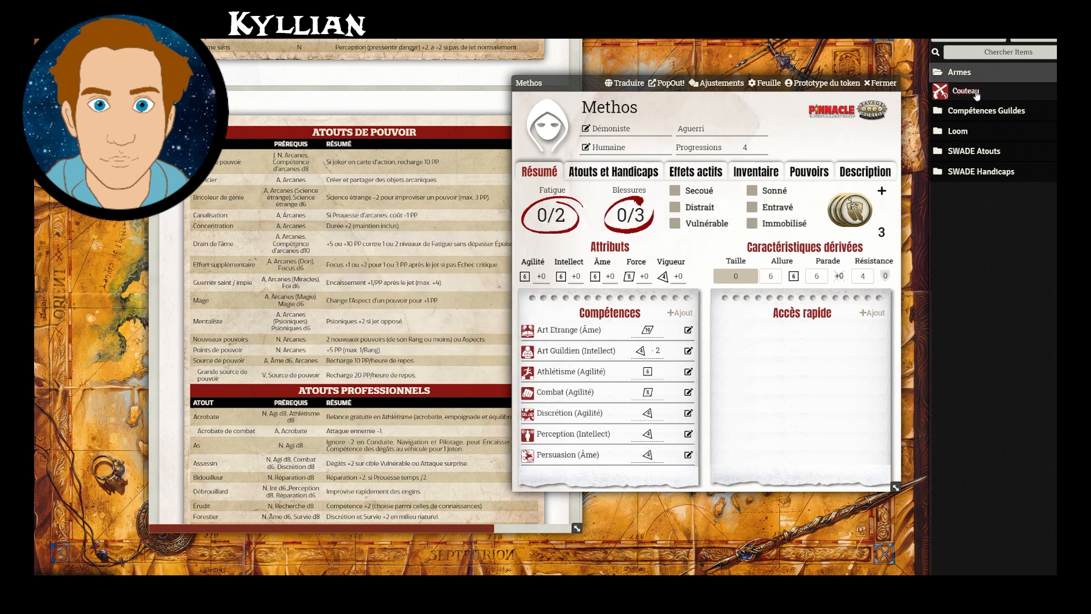
# Add the Couteau from the Armes folder to the inventory of Methos.
pyautogui.click(757, 172)
pyautogui.moveTo(939, 94); pyautogui.dragTo(707, 229)
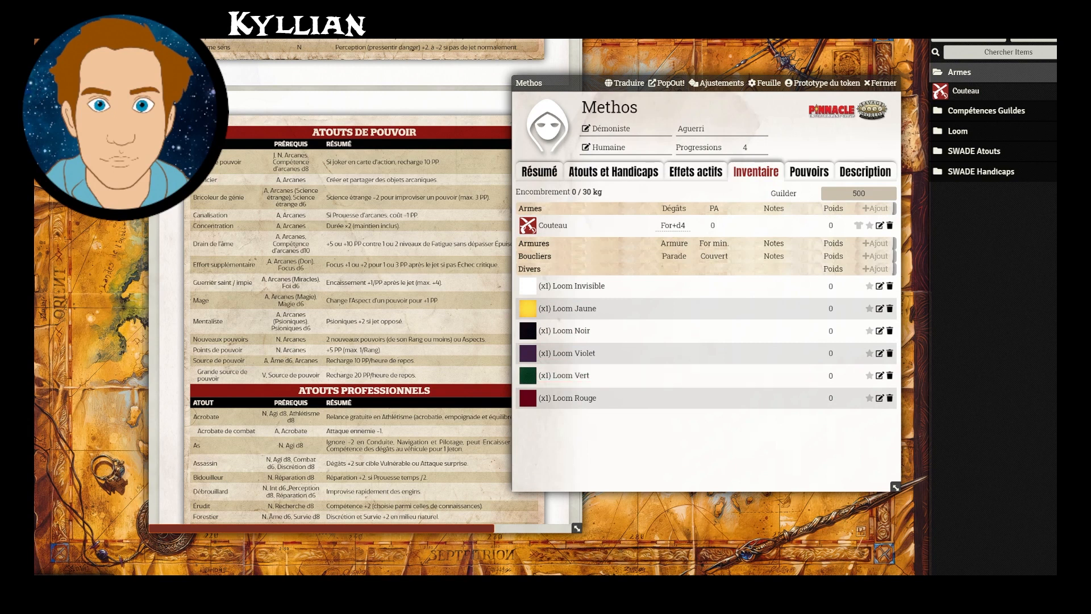
# Open the Dire Wolf character sheet and place it beside the sheet of Methos.
pyautogui.click(939, 15)
pyautogui.click(970, 15)
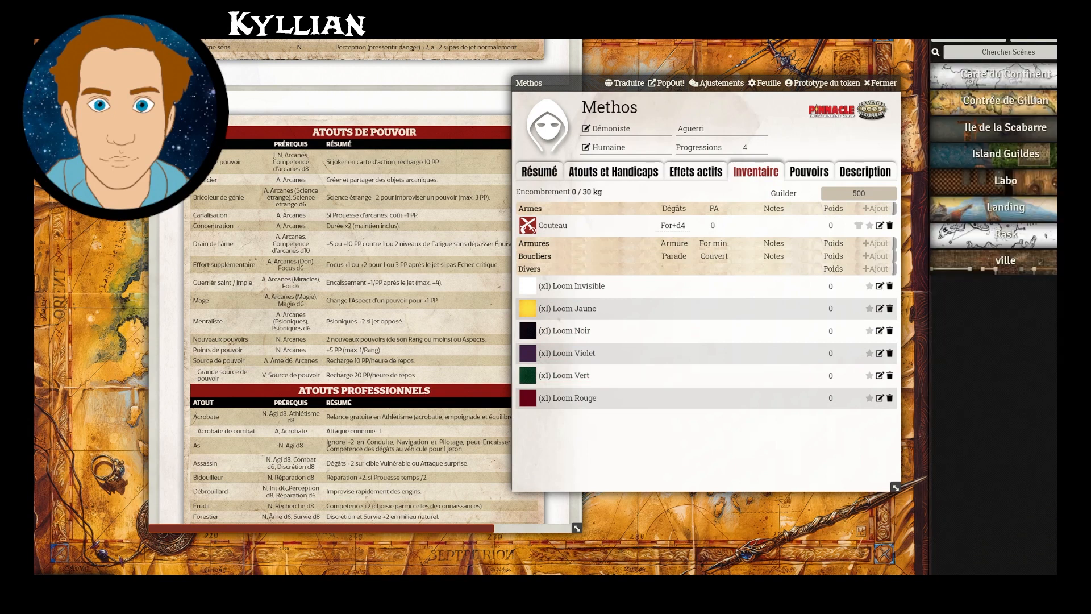
pyautogui.click(985, 16)
pyautogui.click(969, 94)
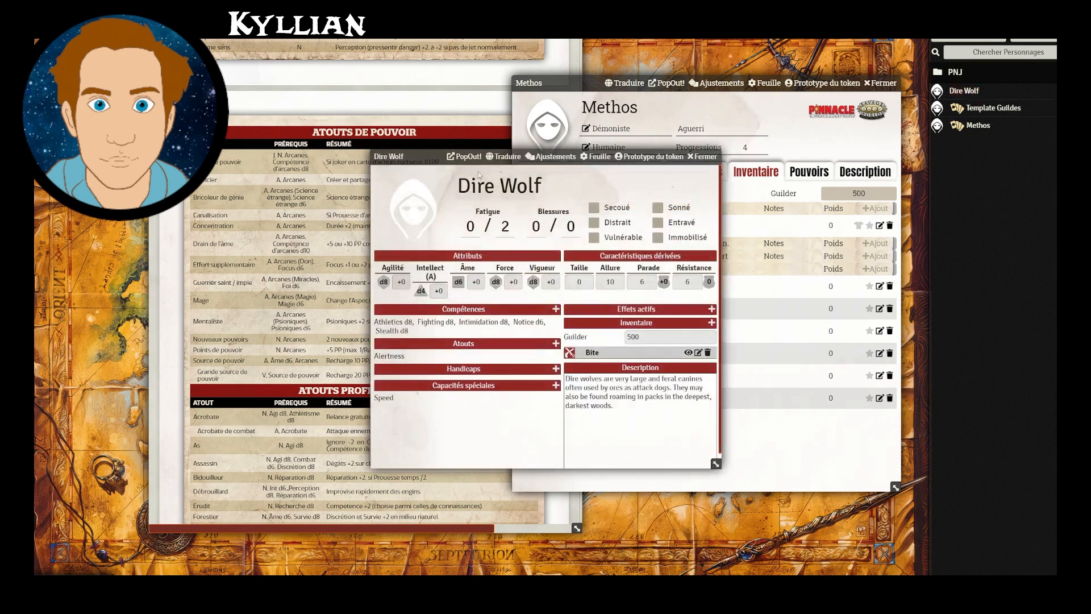
pyautogui.moveTo(409, 157); pyautogui.dragTo(120, 89)
pyautogui.moveTo(120, 89); pyautogui.dragTo(104, 84)
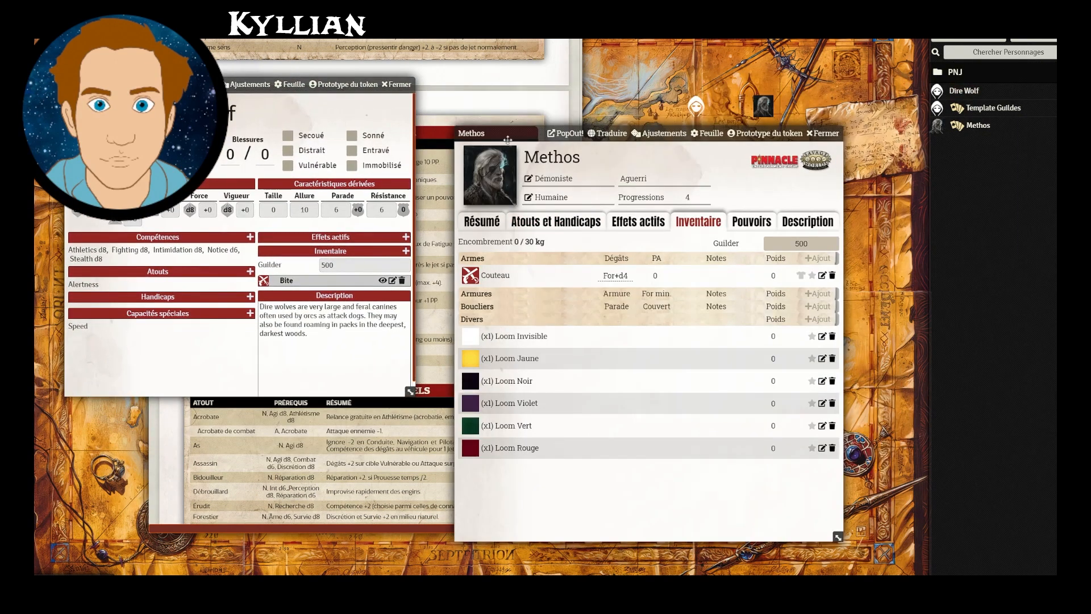
# View the character image of Methos from the character list.
pyautogui.rightClick(978, 125)
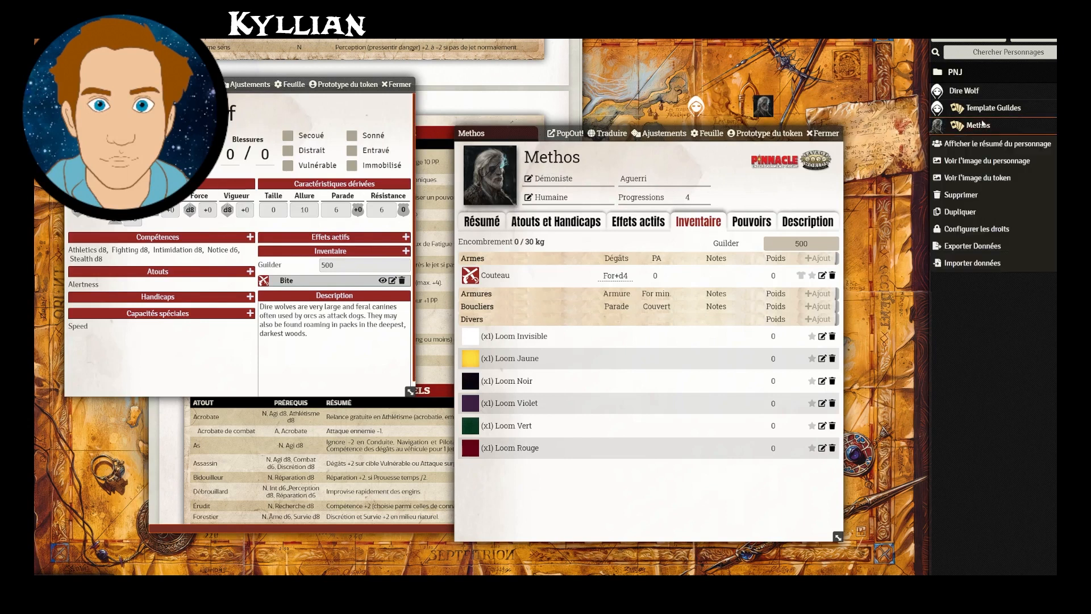
pyautogui.click(983, 161)
pyautogui.click(769, 53)
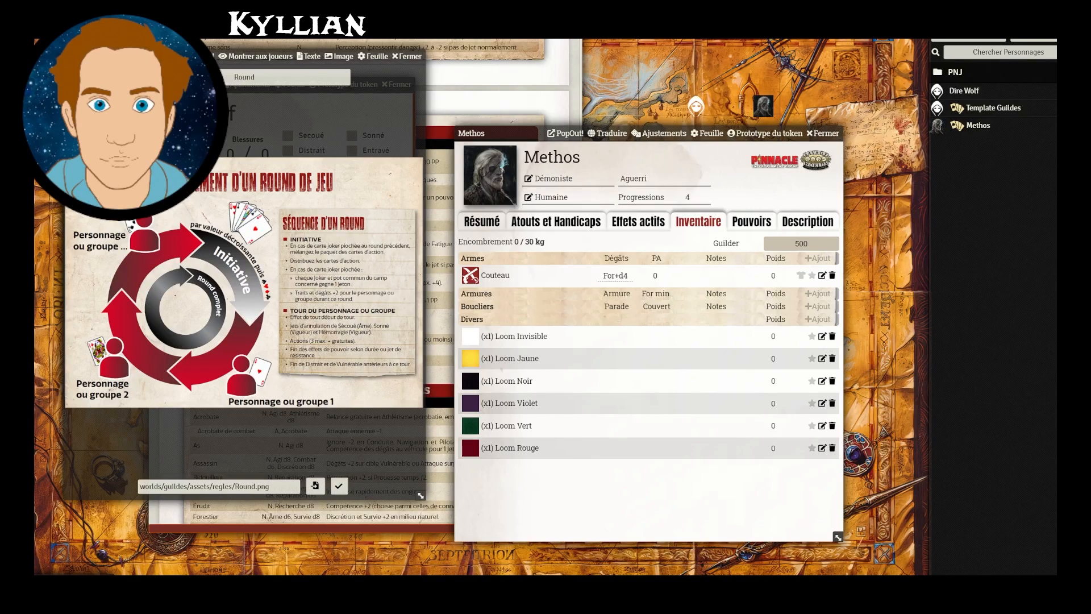
# Show the Résumé of Methos, clear the sheet off the map tokens and add Dire Wolf and Methos to the combat.
pyautogui.click(625, 362)
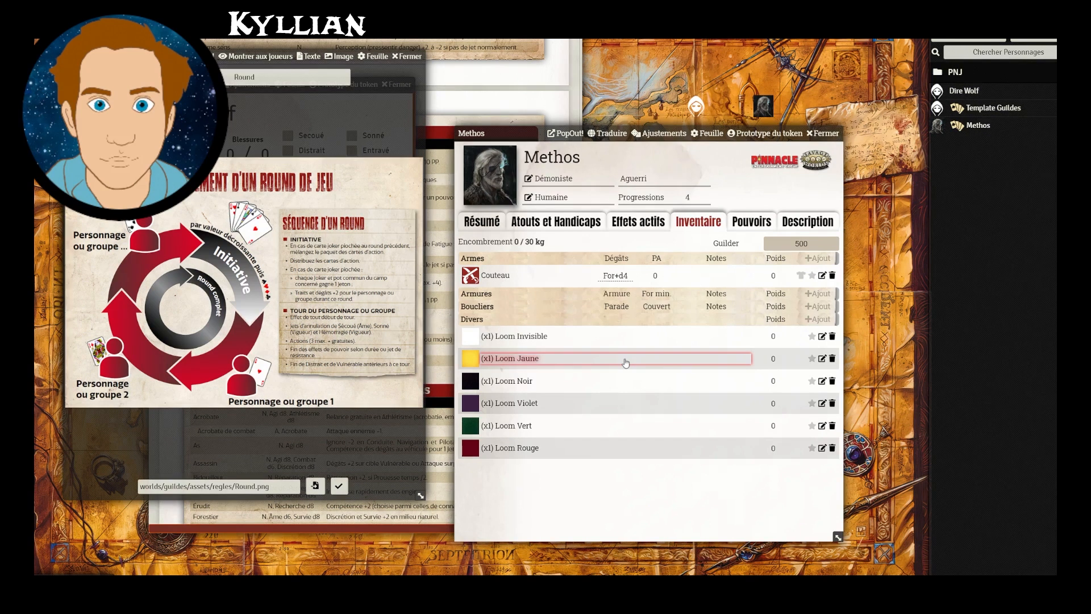
pyautogui.click(482, 222)
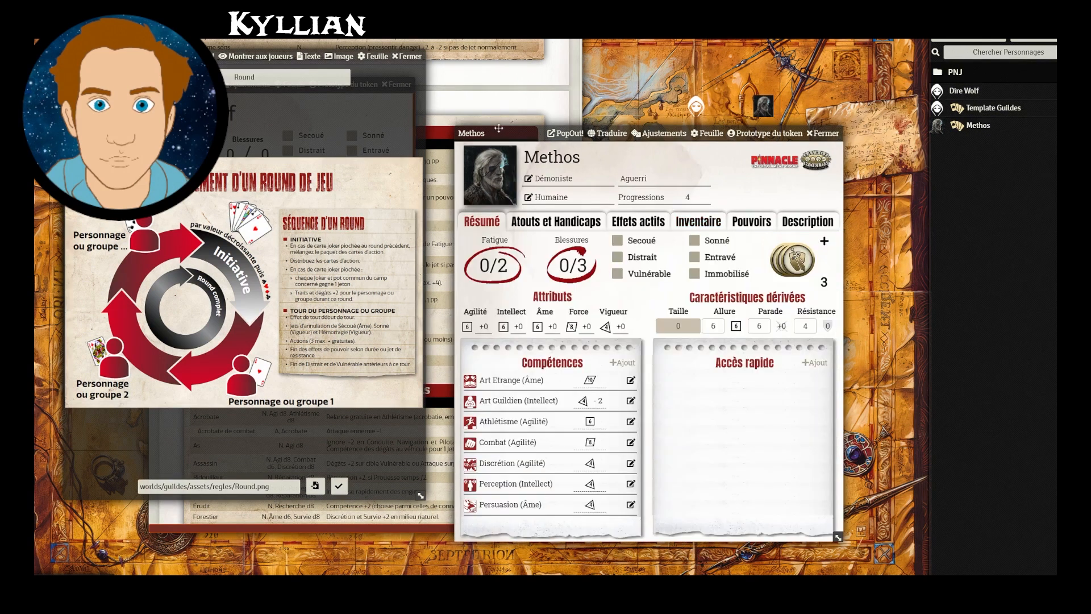
pyautogui.moveTo(499, 136); pyautogui.dragTo(497, 210)
pyautogui.moveTo(746, 126); pyautogui.dragTo(802, 150)
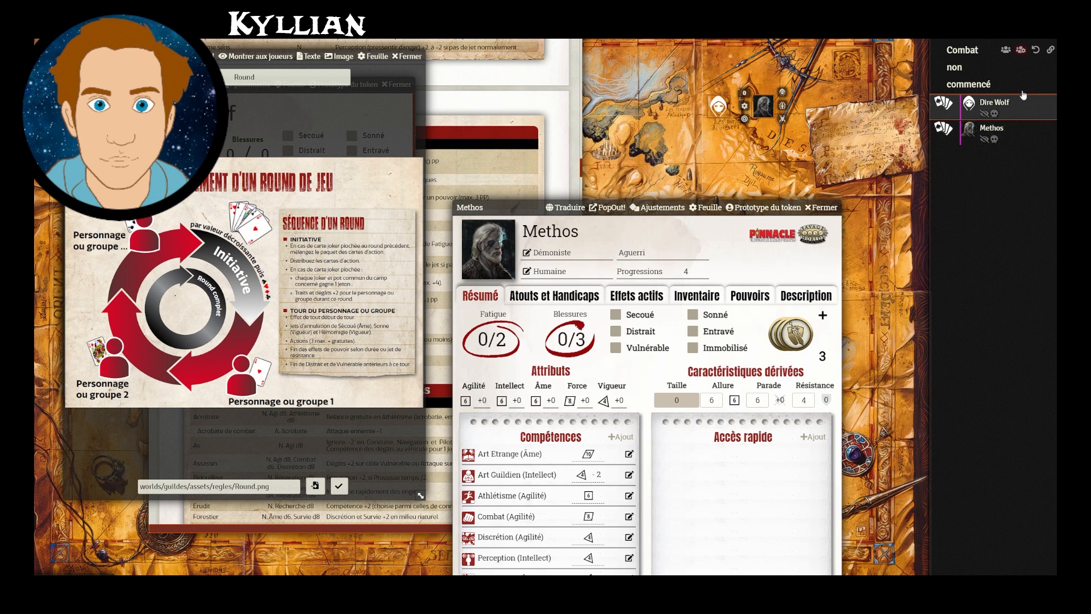
# Draw initiative cards for Dire Wolf and Methos and view the drawn cards in the chat.
pyautogui.click(949, 106)
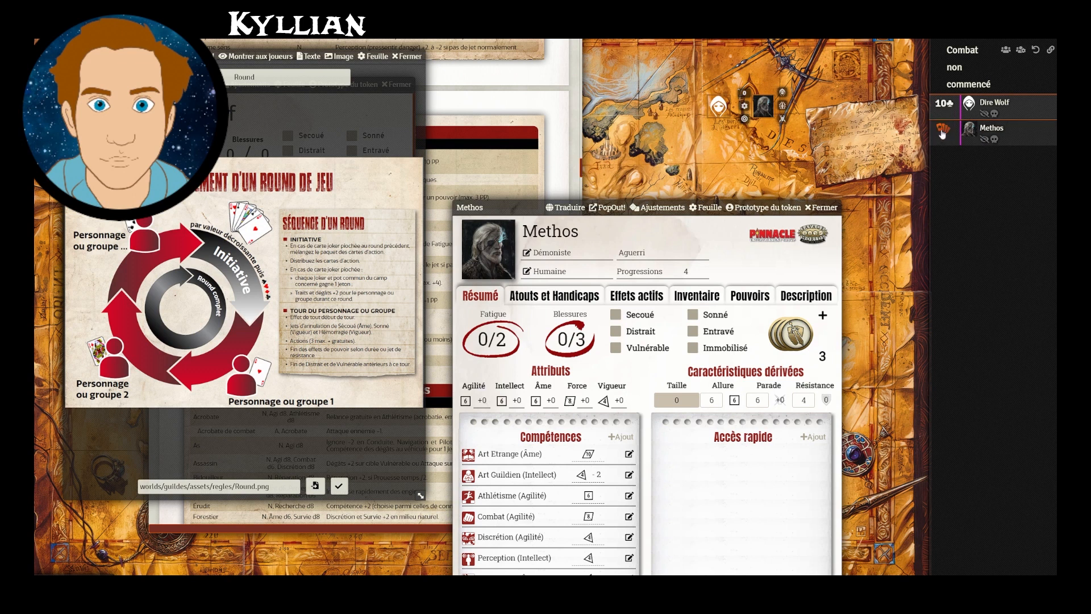
pyautogui.click(942, 132)
pyautogui.click(941, 31)
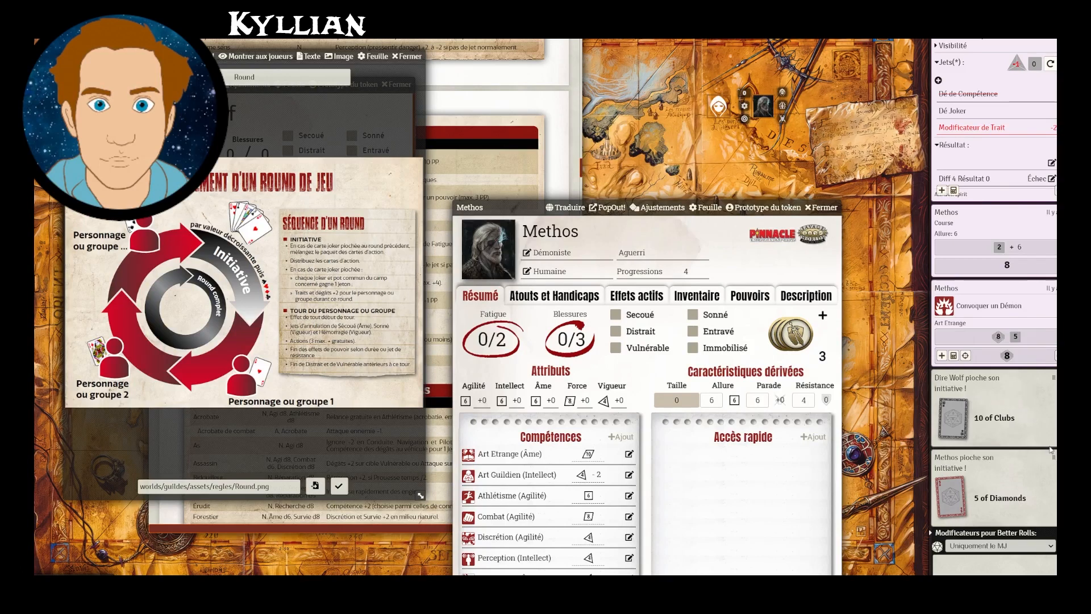
pyautogui.moveTo(963, 508)
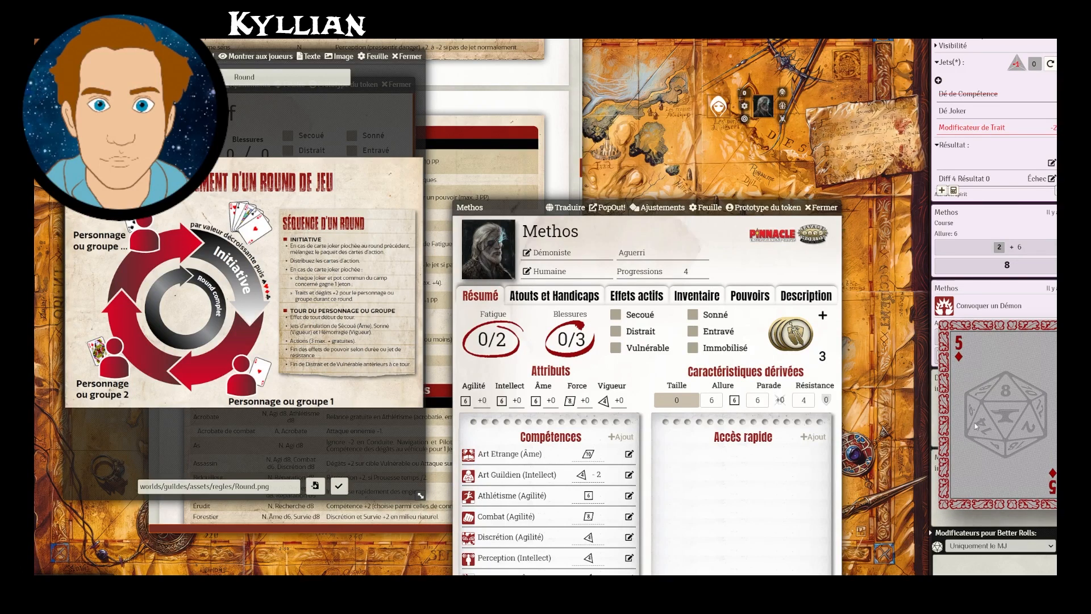
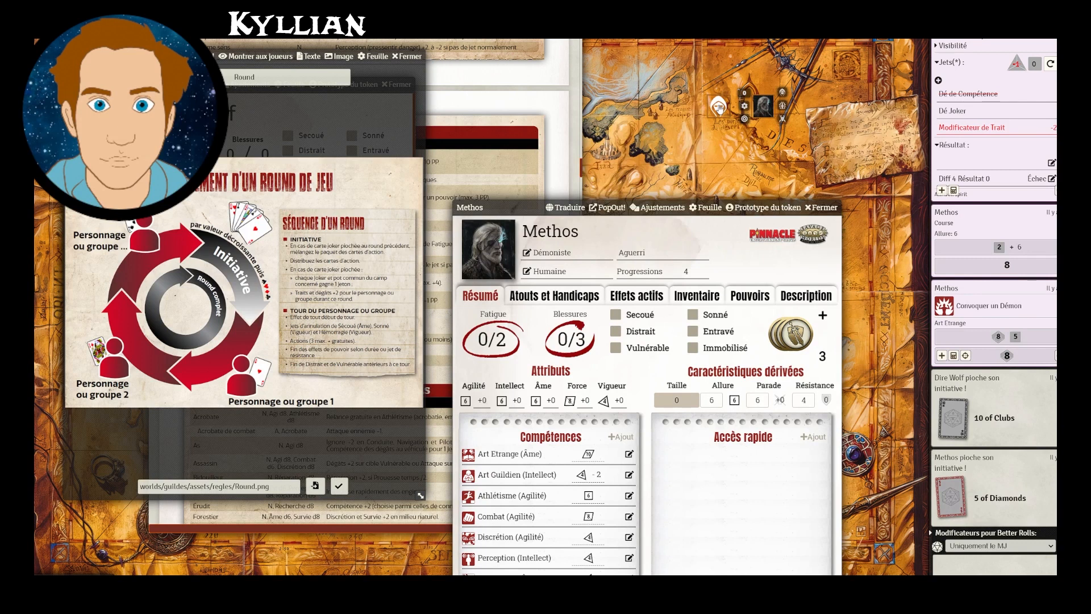
# Place the Dire Wolf token next to Methos and attack it with the Couteau from the inventory of Methos.
pyautogui.moveTo(720, 110)
pyautogui.mouseDown()
pyautogui.moveTo(635, 118)
pyautogui.moveTo(714, 118)
pyautogui.mouseUp()
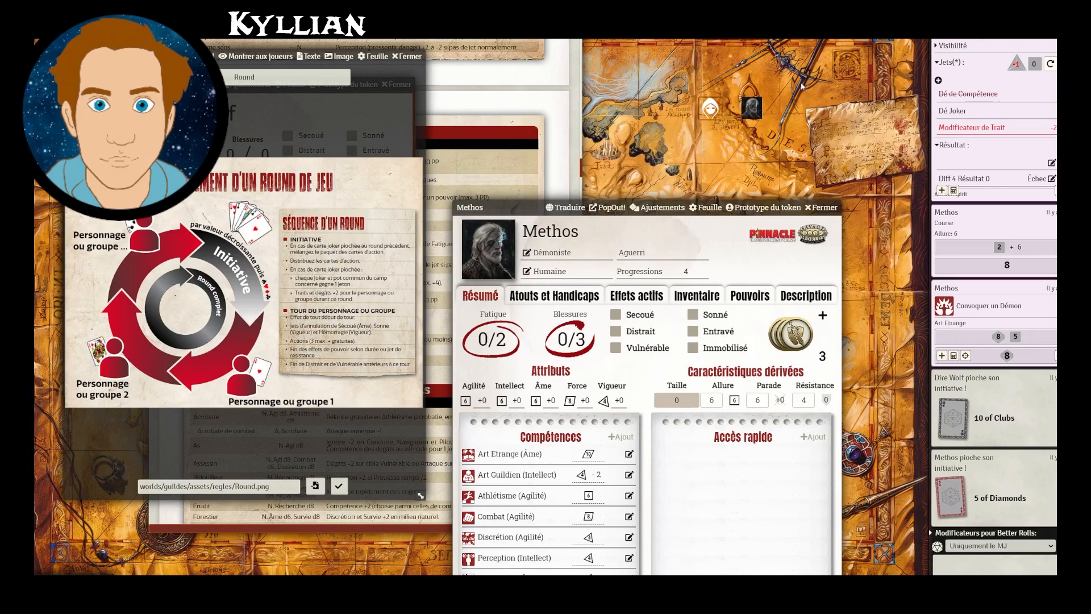
pyautogui.moveTo(529, 207); pyautogui.dragTo(509, 162)
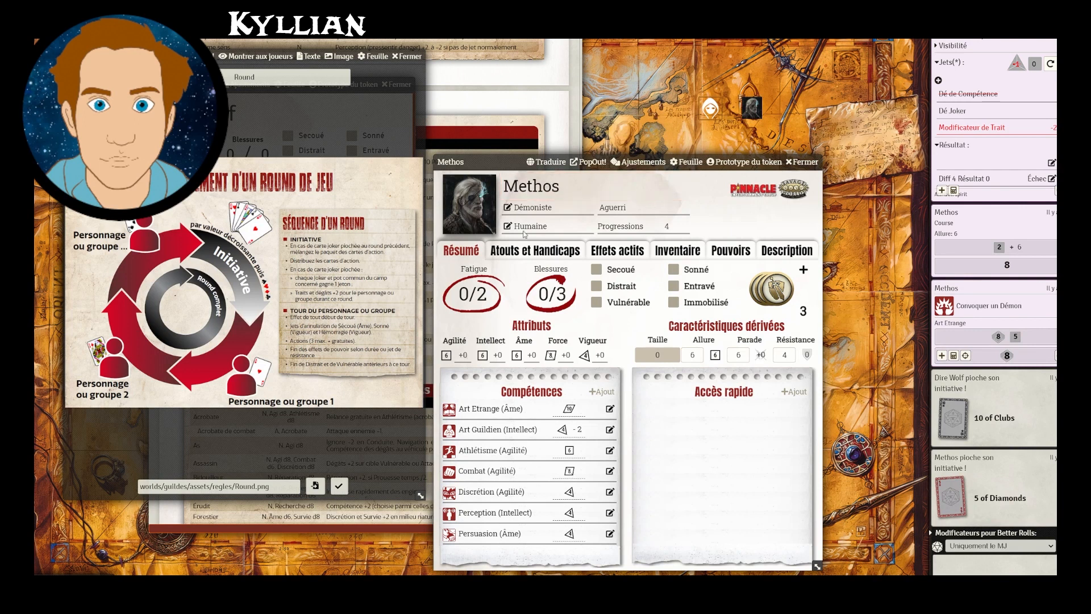
pyautogui.click(662, 252)
pyautogui.click(472, 307)
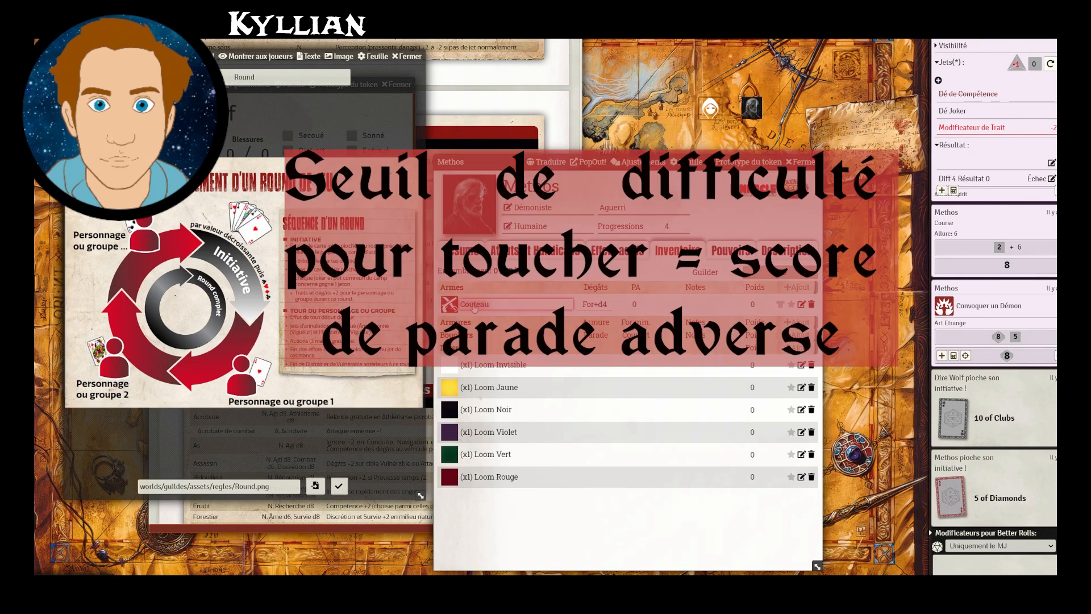
pyautogui.click(474, 308)
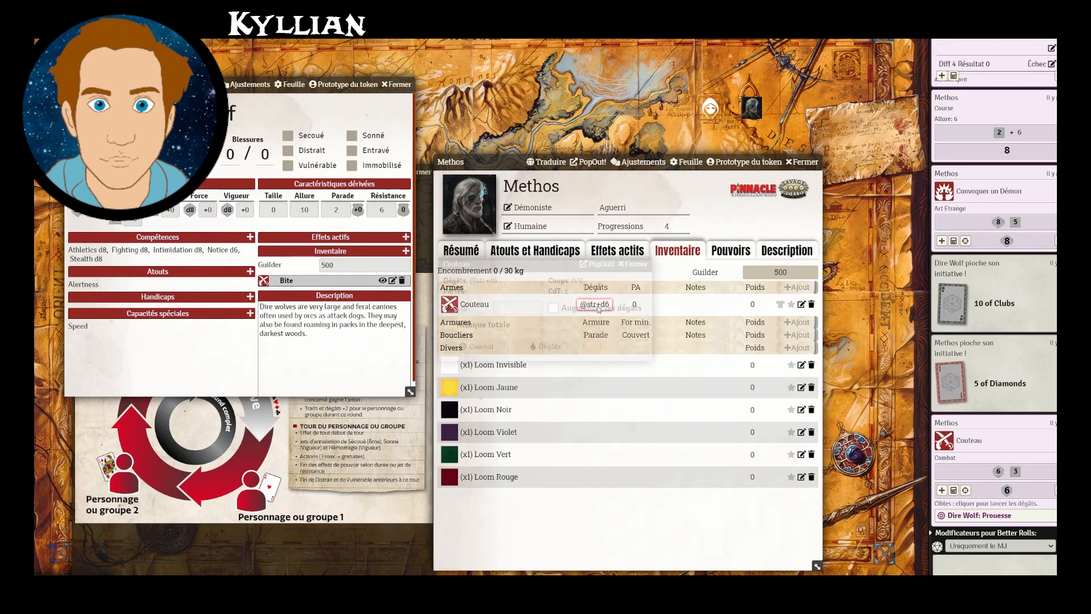
# Roll the Couteau's damage against the Dire Wolf and minimize the sheet of Methos to check the wolf's Résistance.
pyautogui.click(477, 304)
pyautogui.click(544, 347)
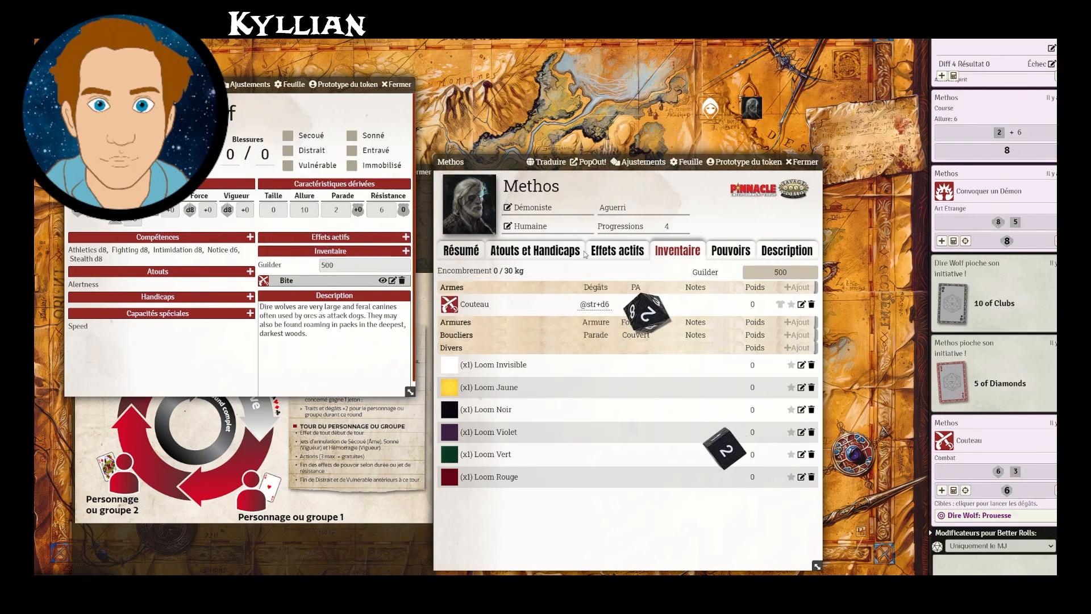
pyautogui.moveTo(511, 164); pyautogui.dragTo(276, 163)
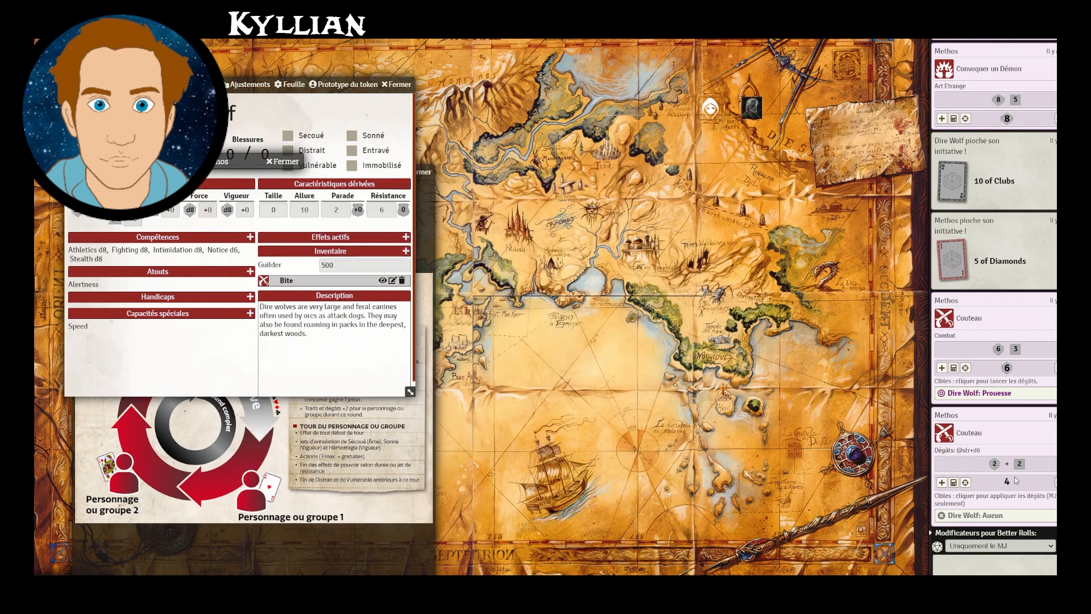
pyautogui.click(382, 209)
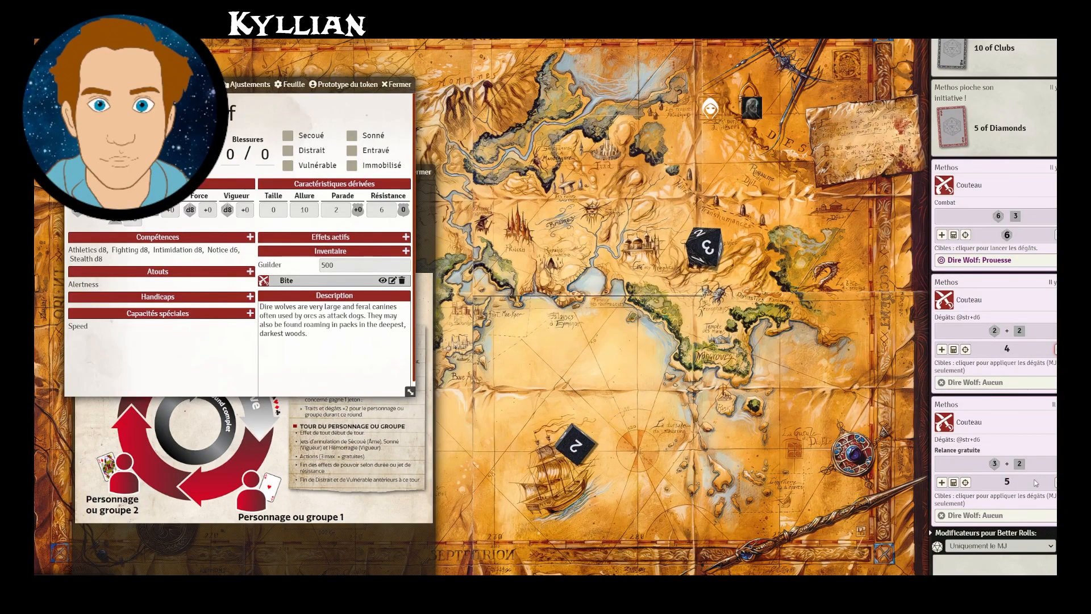
# Add a GM modifier of 5 to the rerolled Couteau damage.
pyautogui.click(942, 482)
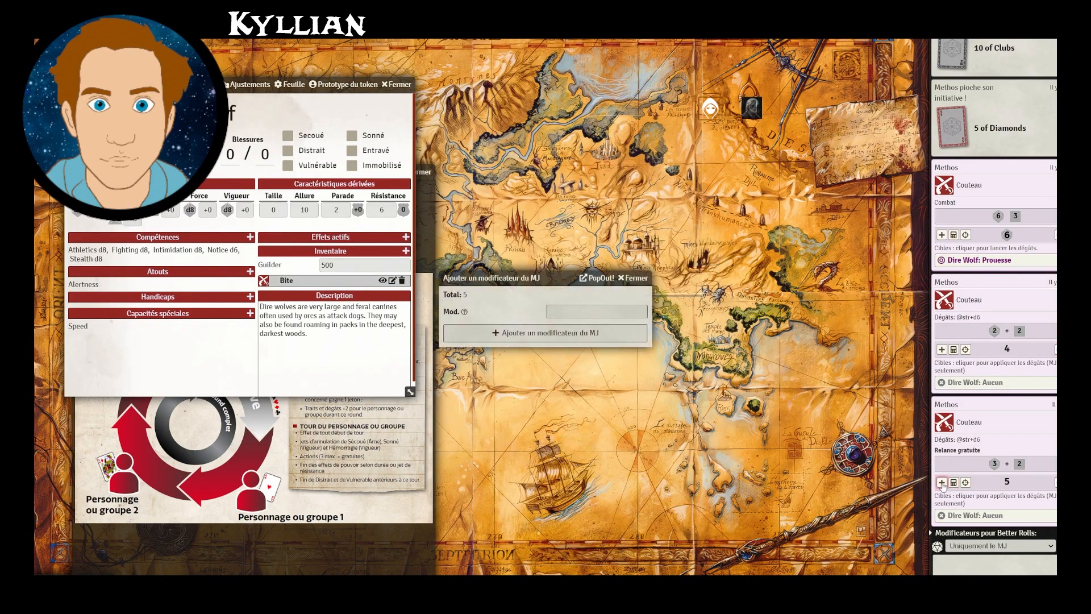
pyautogui.click(562, 309)
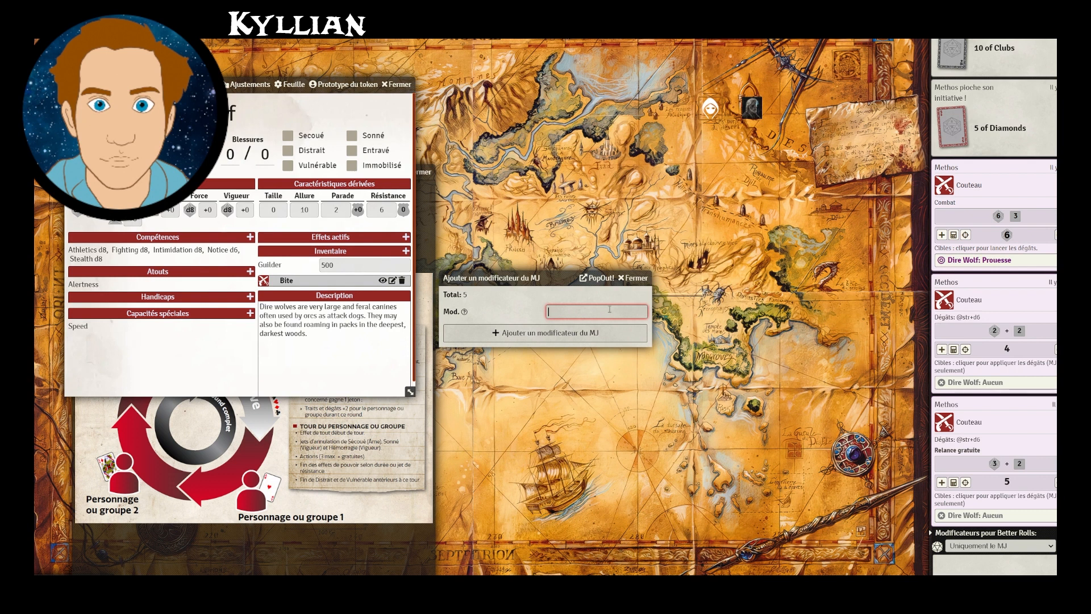
pyautogui.write('5')
pyautogui.click(552, 336)
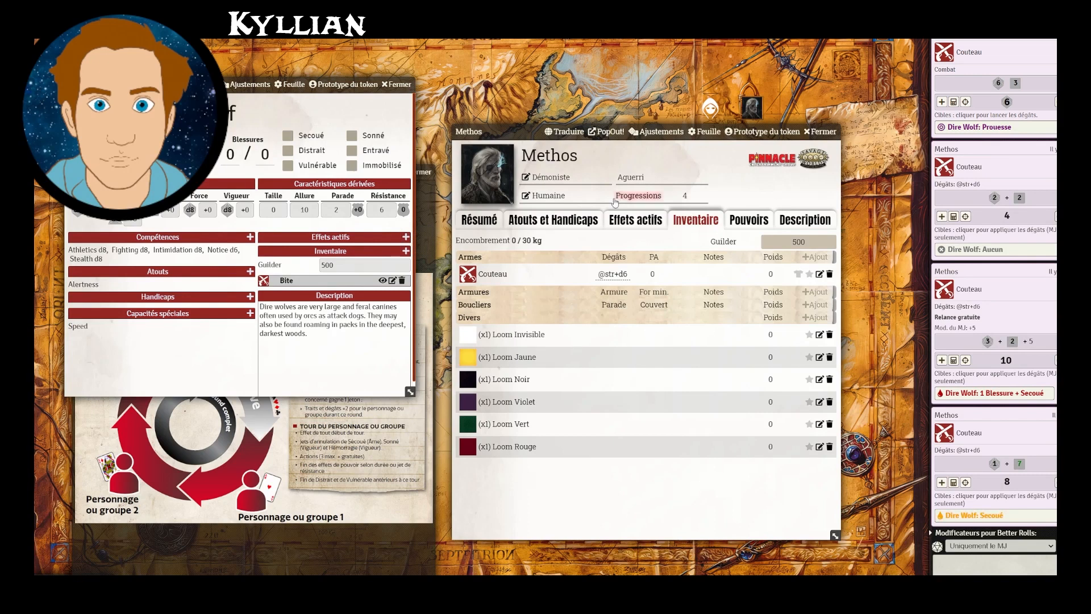
# Read the Secoué rules in the Etats reference and place it beside the Résumé of Methos.
pyautogui.click(483, 225)
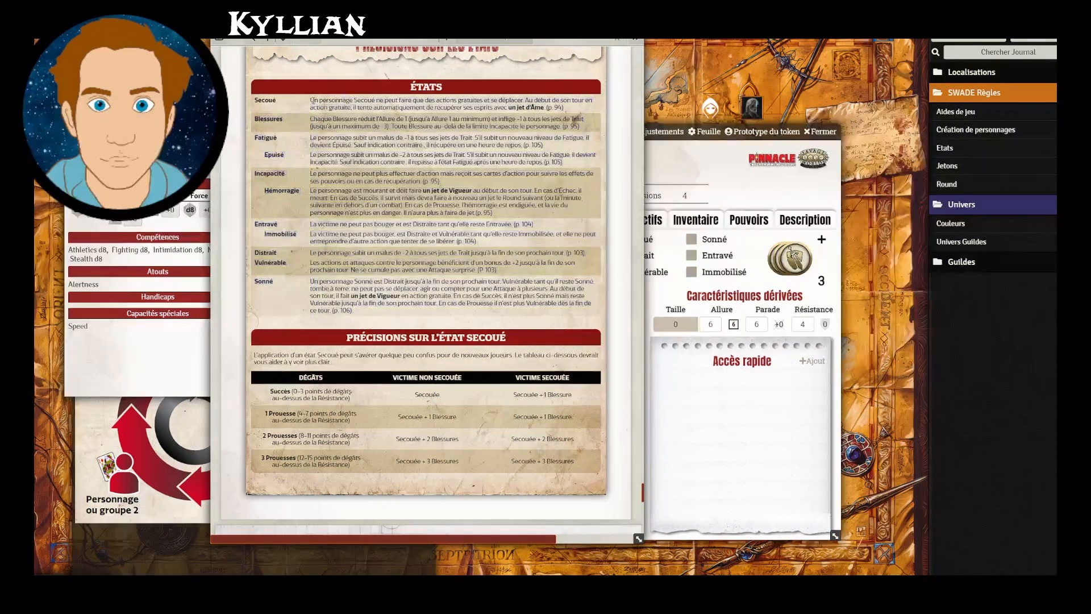
pyautogui.moveTo(314, 100); pyautogui.dragTo(533, 100)
pyautogui.moveTo(568, 110); pyautogui.dragTo(575, 119)
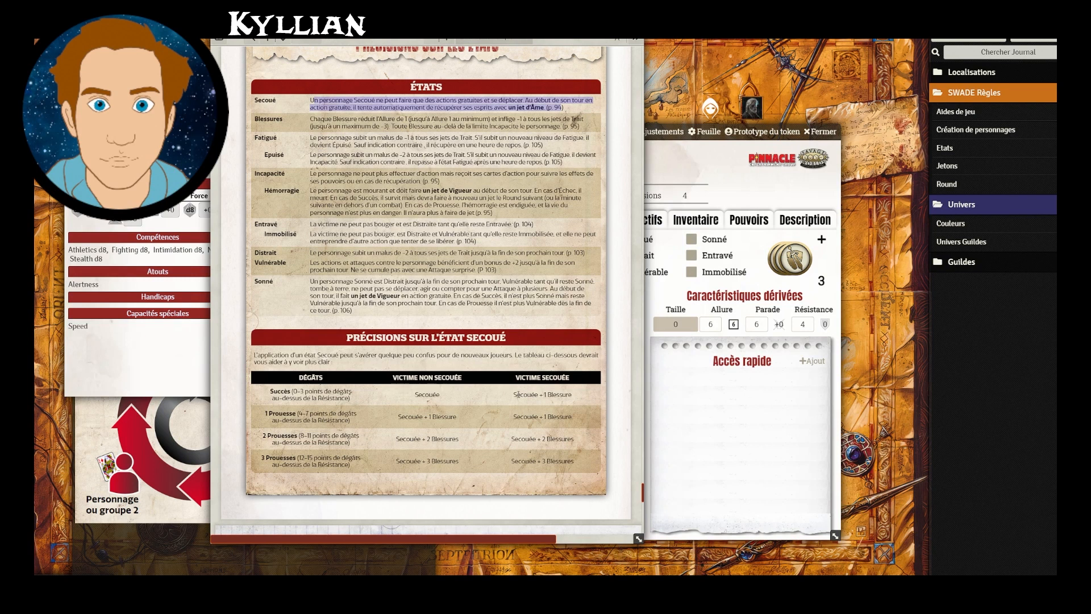
pyautogui.moveTo(338, 46); pyautogui.dragTo(176, 51)
pyautogui.moveTo(498, 127); pyautogui.dragTo(528, 116)
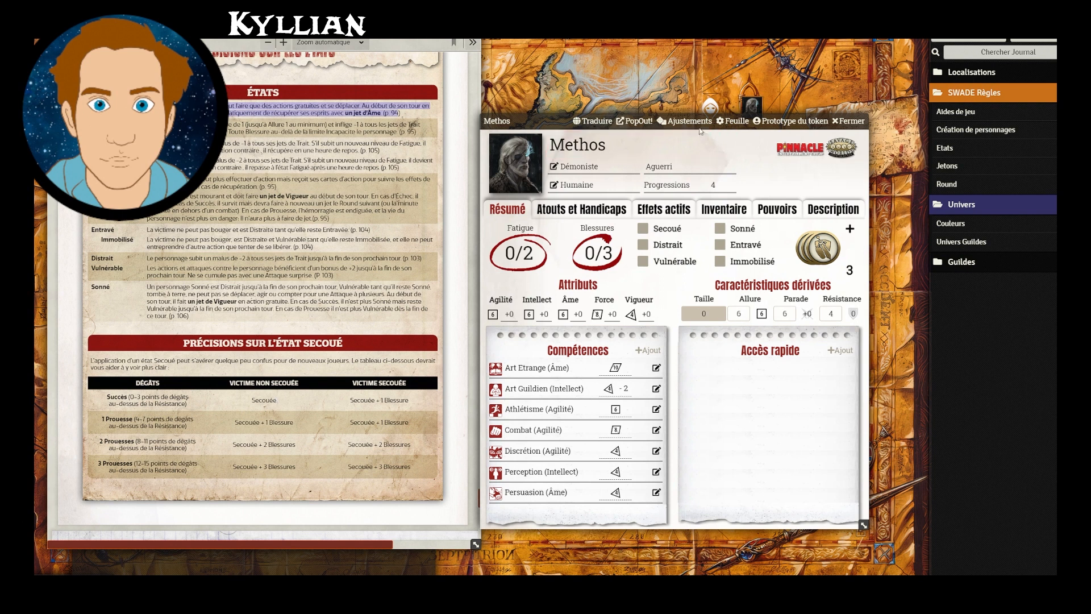
# Review the Couteau damage rolls in the chat, read the Jetons rules page and close it.
pyautogui.click(940, 18)
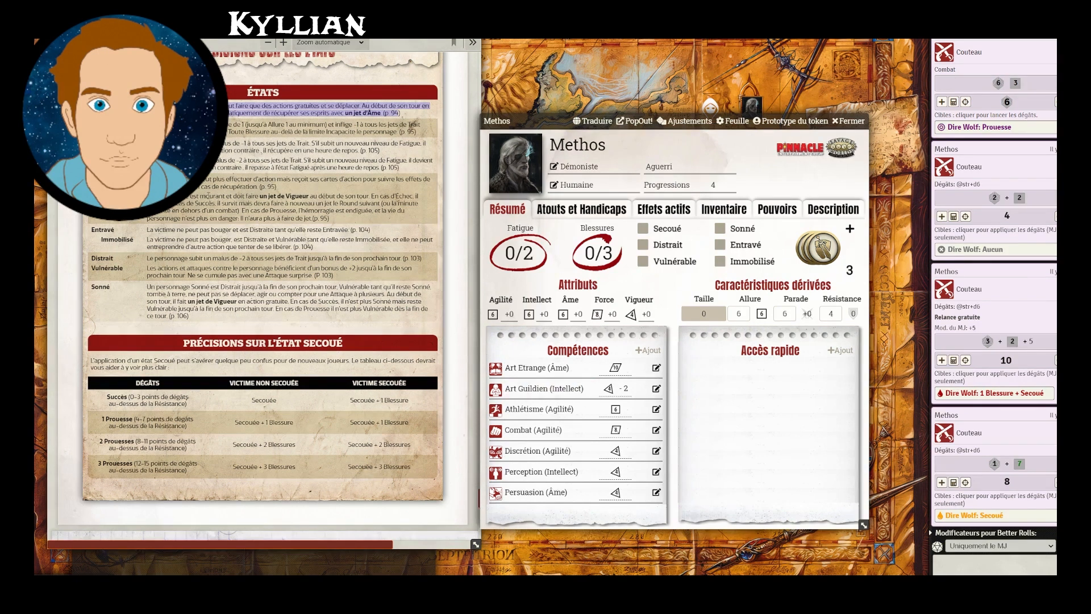
pyautogui.click(214, 195)
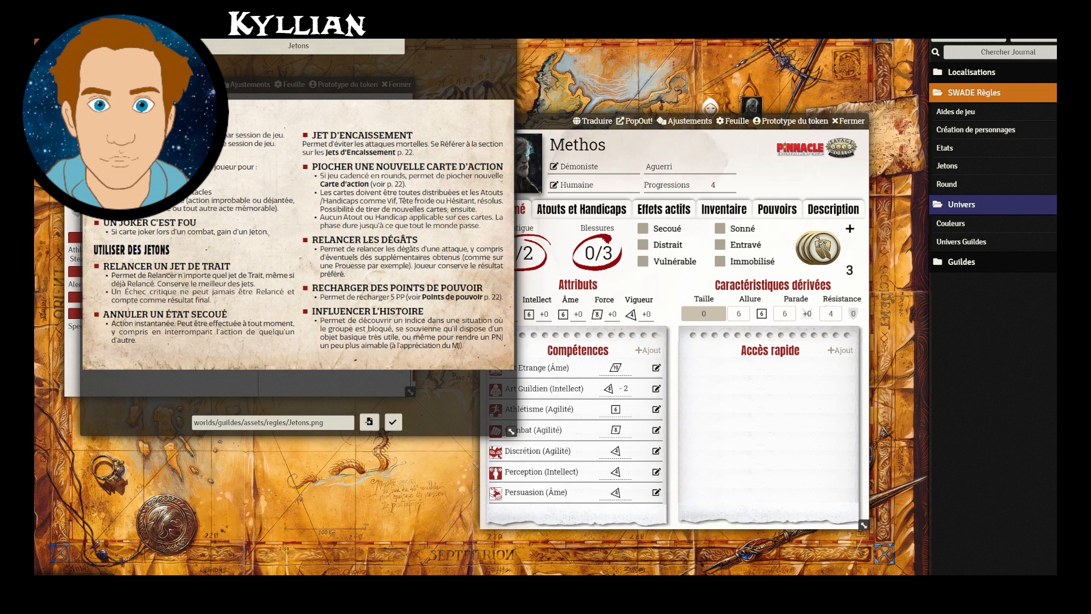
pyautogui.moveTo(245, 25); pyautogui.dragTo(256, 51)
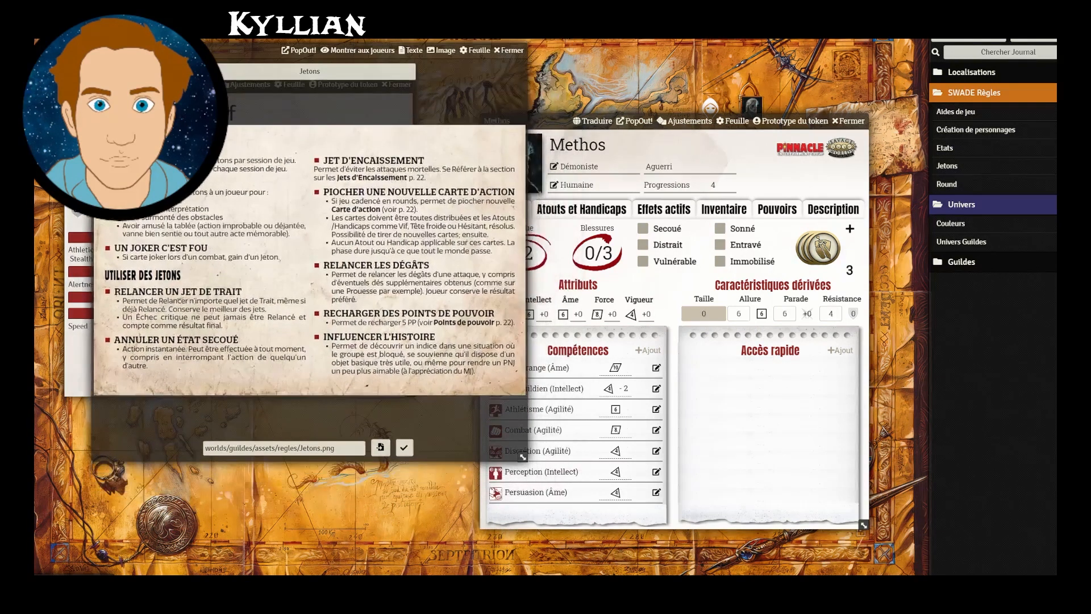
pyautogui.click(509, 51)
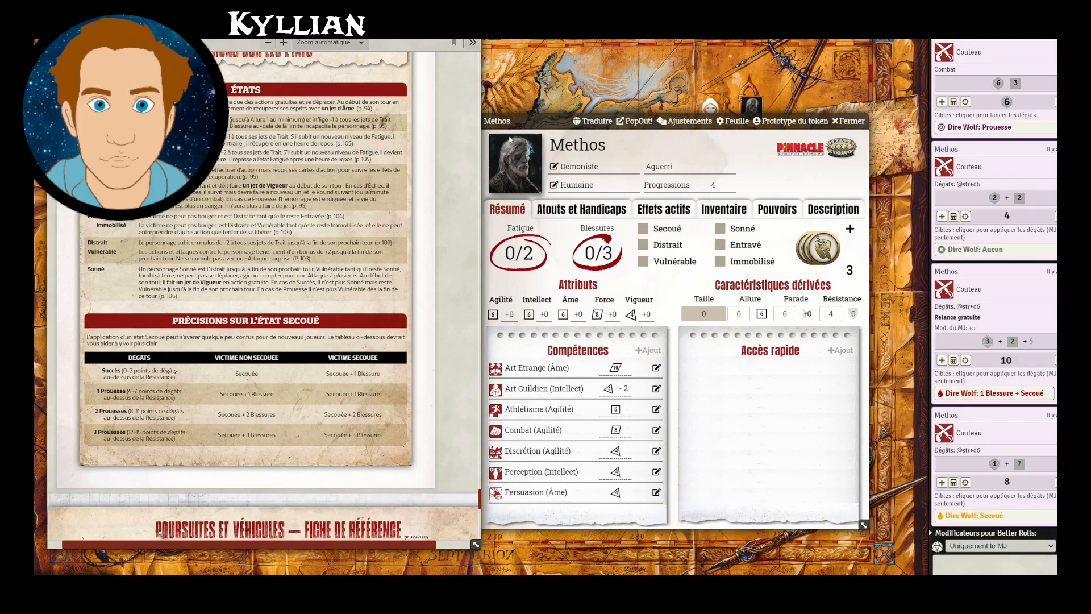
# Apply the Secoué state to Methos in the Résumé.
pyautogui.click(590, 253)
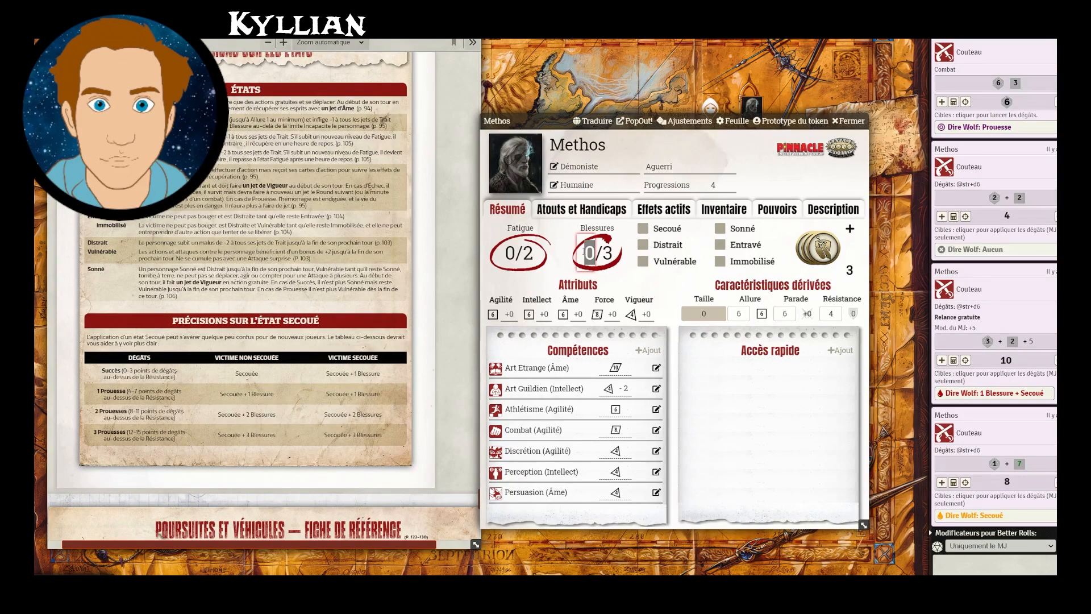
pyautogui.click(643, 228)
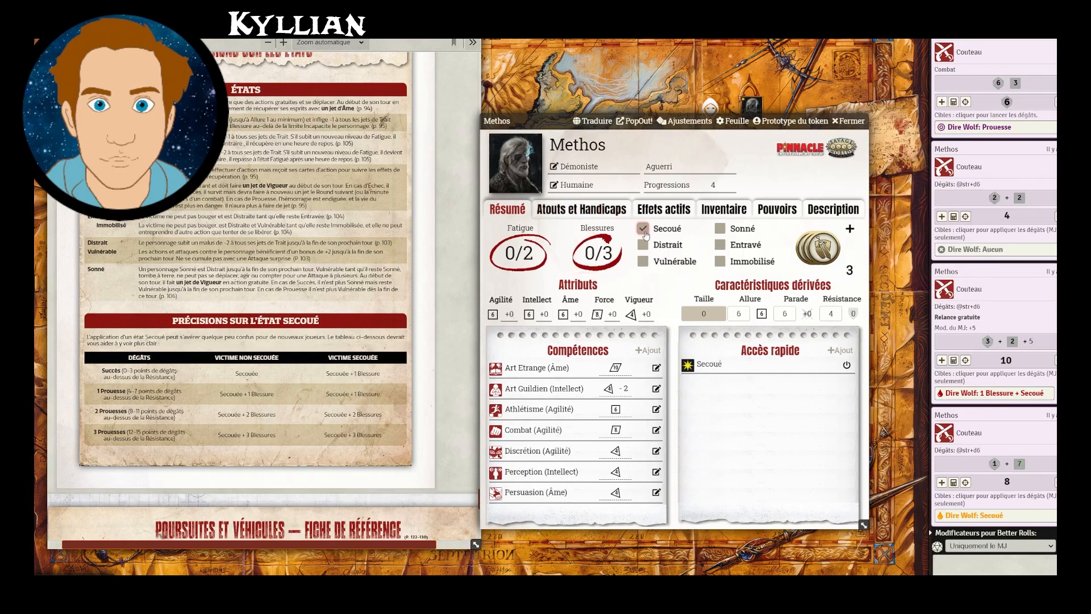
# Set the Blessures of Methos to 2 and make an Art Etrange (Âme) skill roll.
pyautogui.click(585, 255)
pyautogui.write('2')
pyautogui.press('Return')
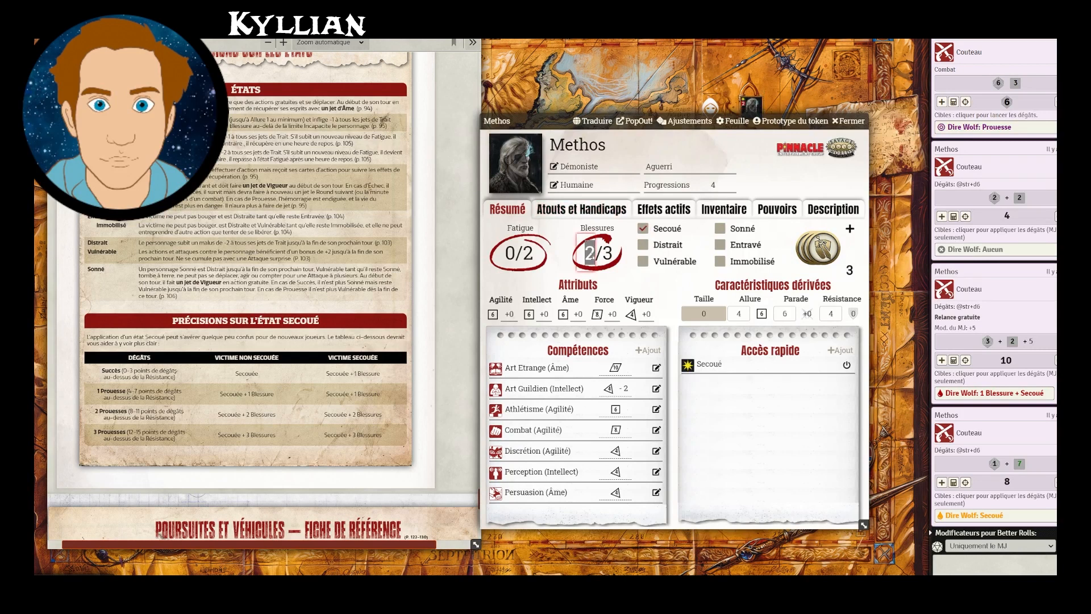
pyautogui.click(613, 275)
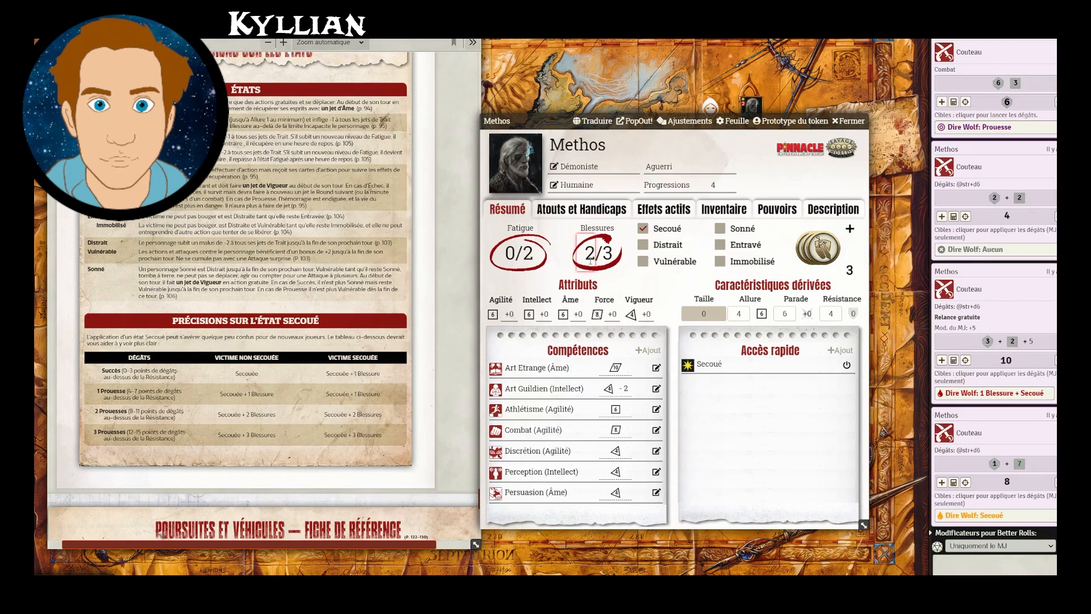
pyautogui.click(539, 369)
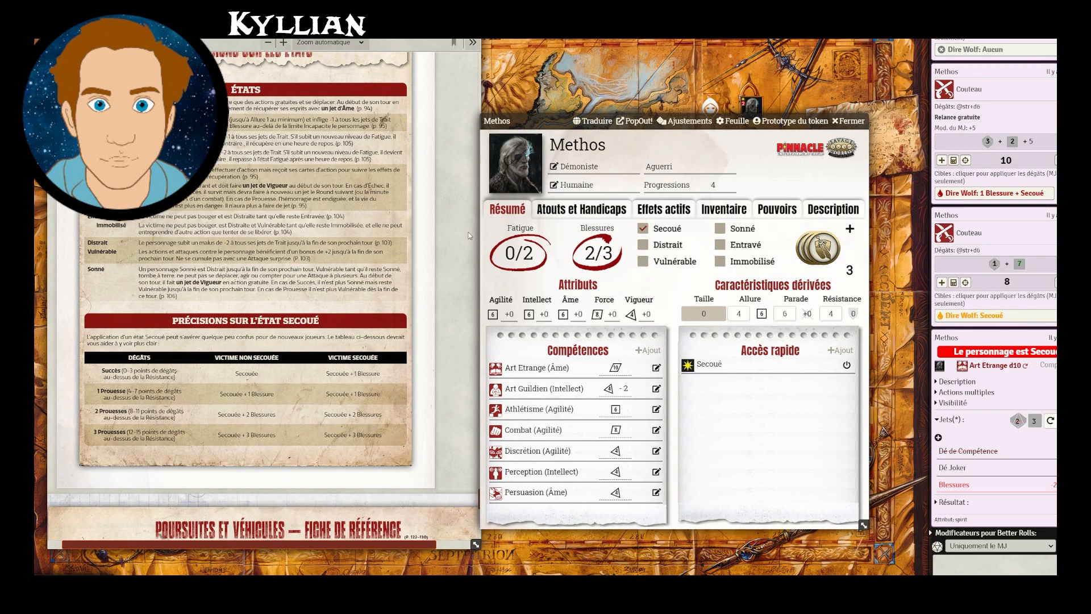
# Move the États reference clear of the chat portrait area and reset the Blessures of Methos to 0.
pyautogui.moveTo(156, 38); pyautogui.dragTo(283, 48)
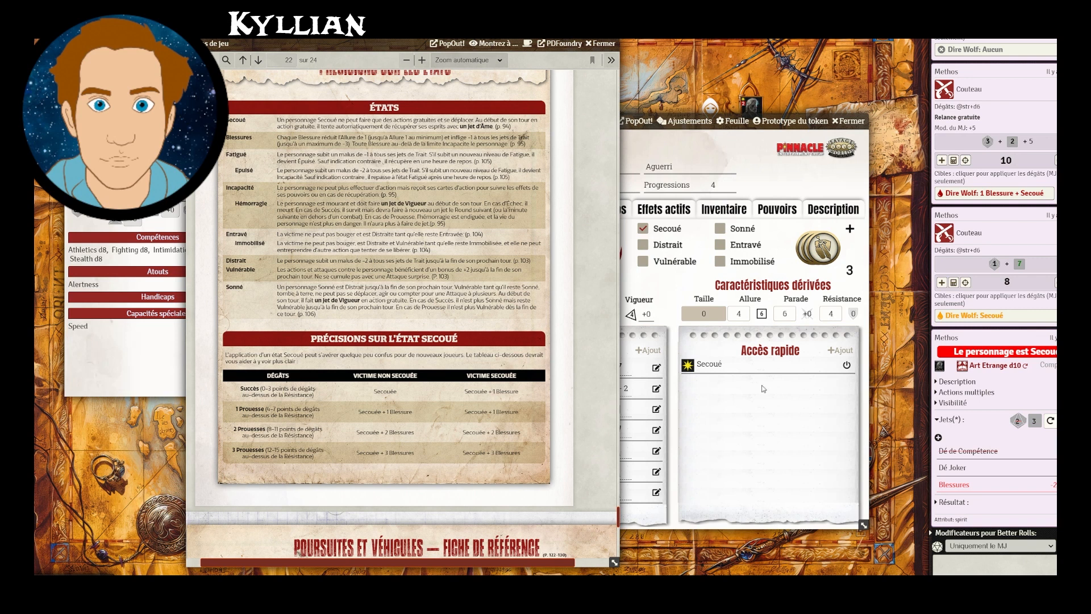
pyautogui.click(703, 254)
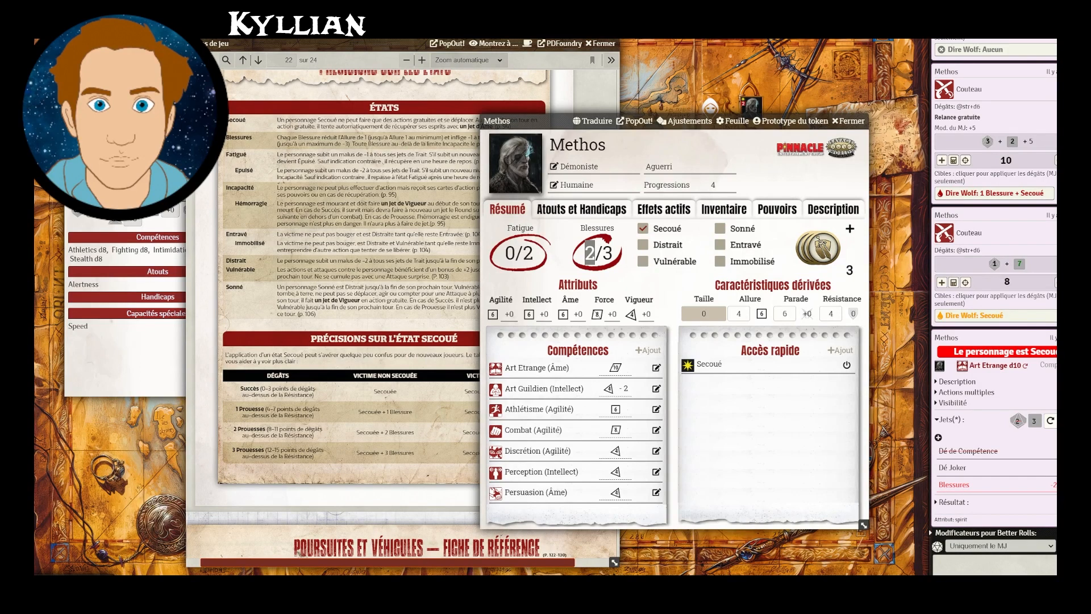
pyautogui.write('0')
pyautogui.press('Return')
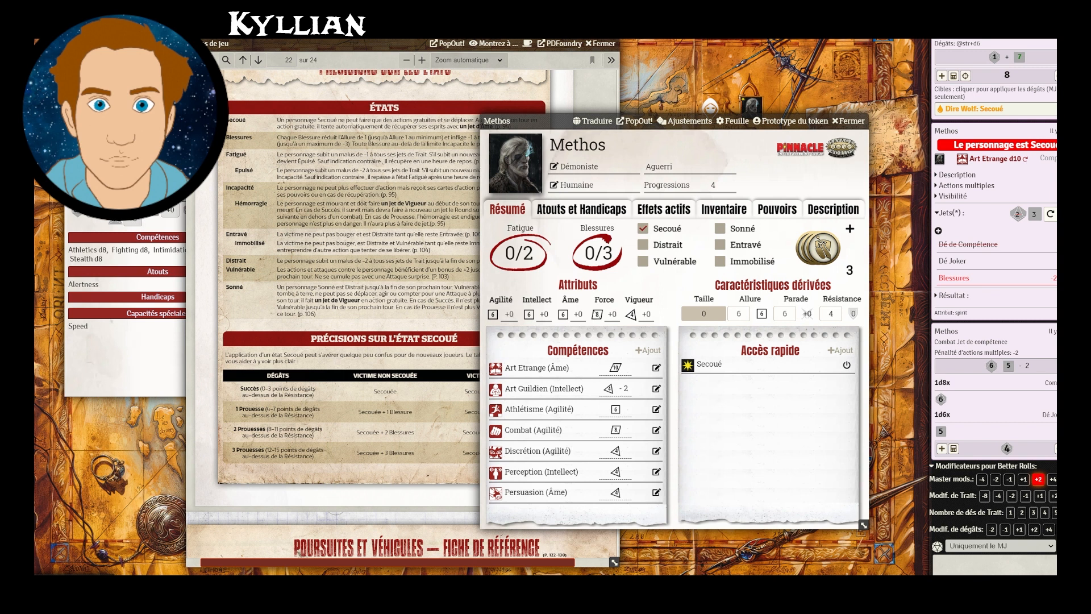
# Apply the Distrait, Vulnérable and Immobilisé states to Methos and bring the character sheet to the front.
pyautogui.click(647, 262)
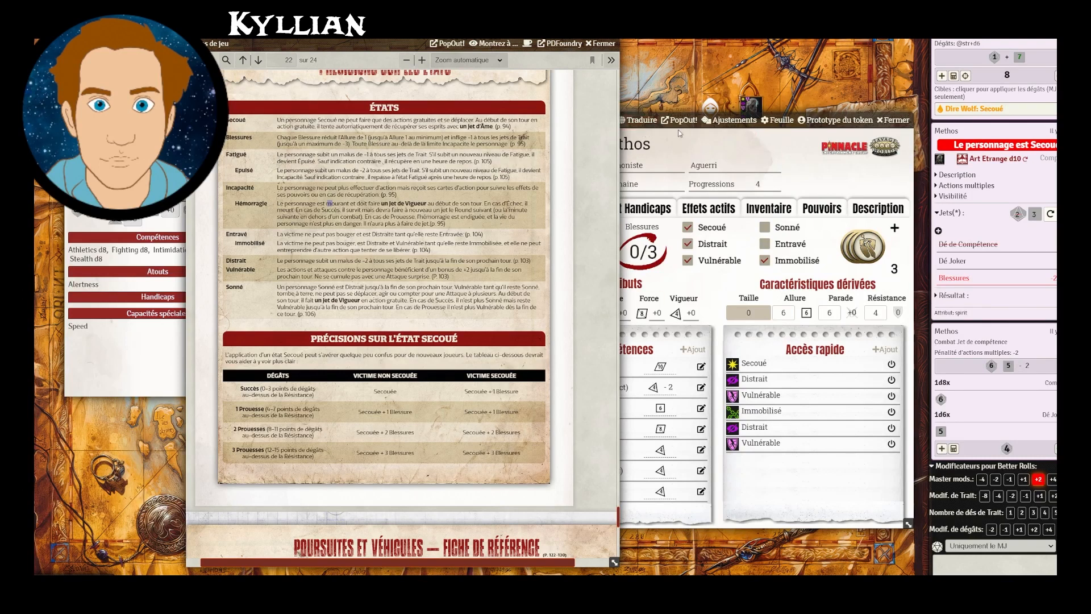
pyautogui.click(782, 139)
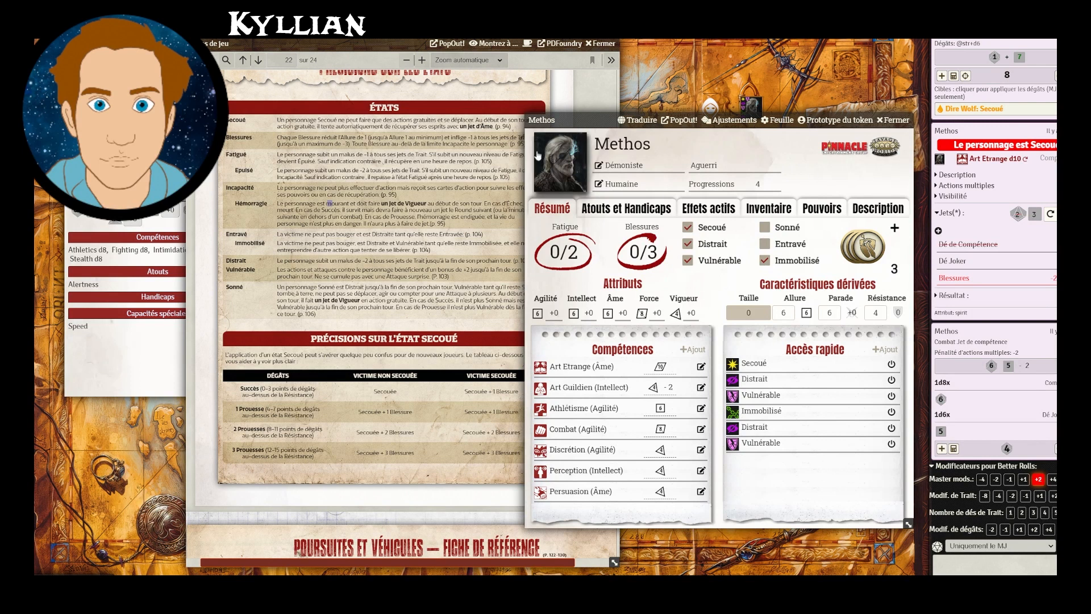
# Go back to the Récapitulatif des règles d'univers page in the reference, and close the Convoquer un Démon power and the Methos sheet.
pyautogui.click(382, 226)
pyautogui.scroll(5, 386, 222)
pyautogui.scroll(20, 415, 196)
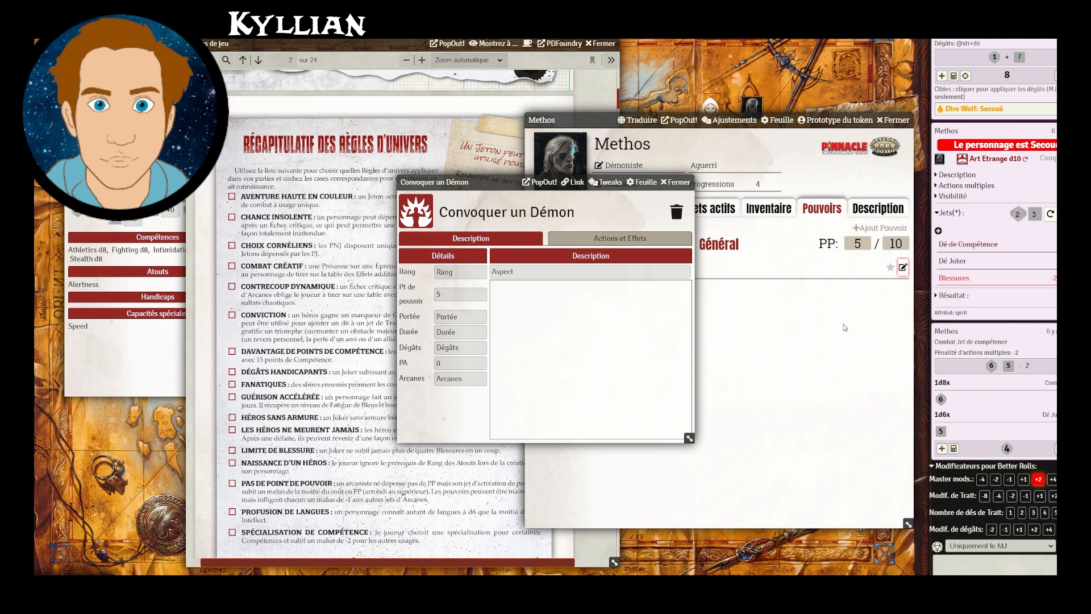
pyautogui.click(676, 183)
pyautogui.click(893, 121)
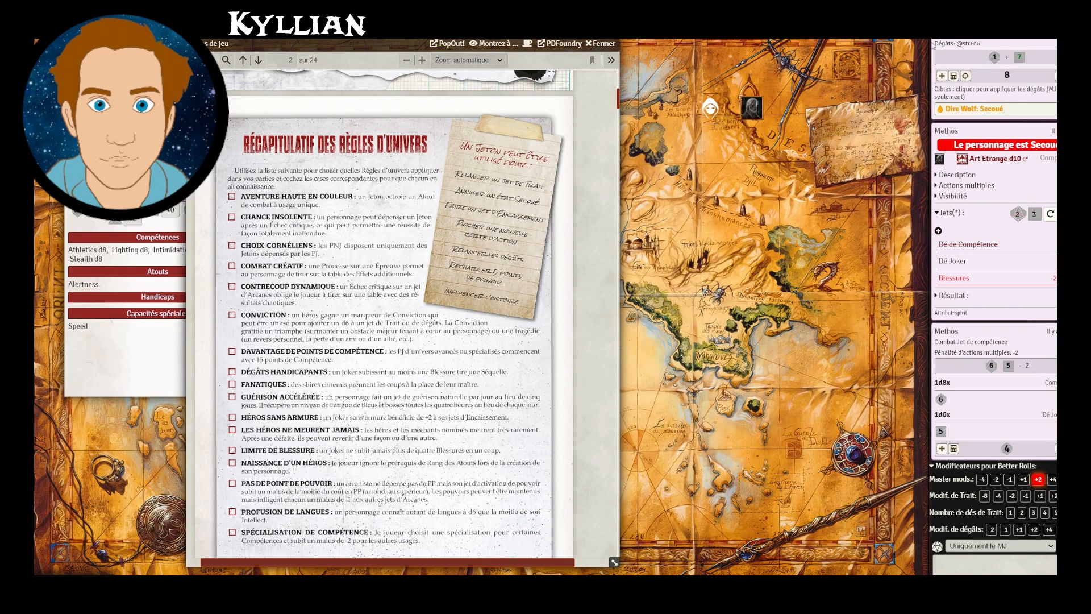
# Open the Savage Worlds Adventure Edition options in the game configuration and view the list of card decks.
pyautogui.click(1066, 28)
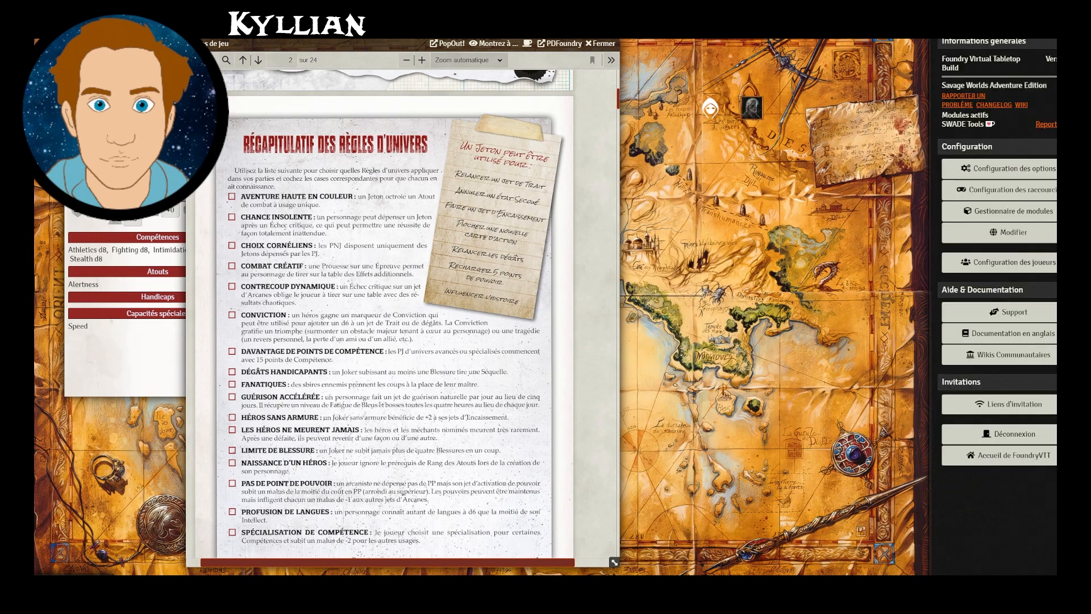
pyautogui.click(1000, 168)
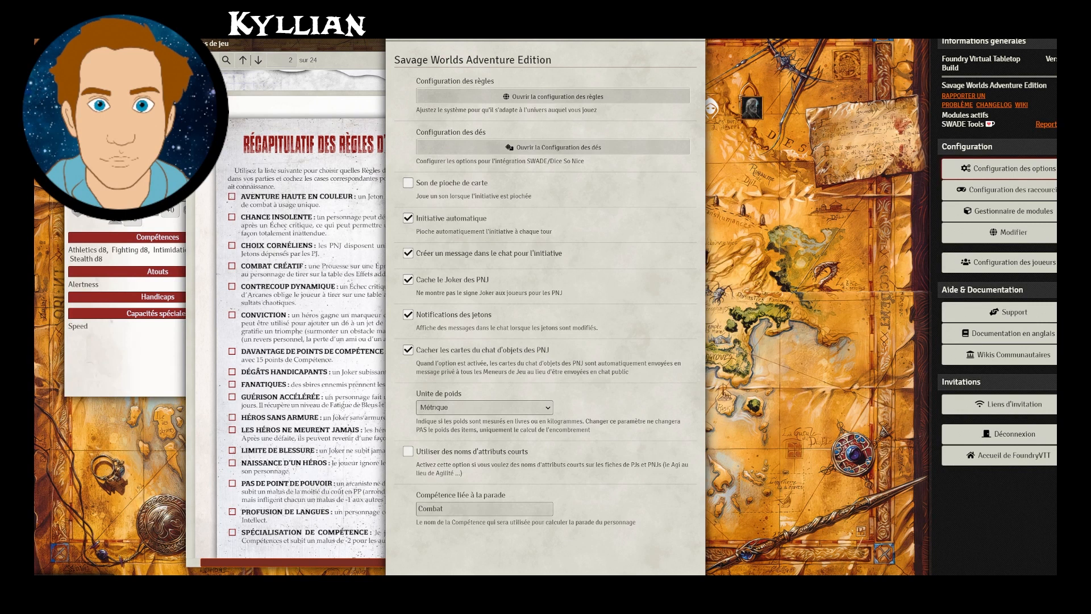
pyautogui.click(1036, 15)
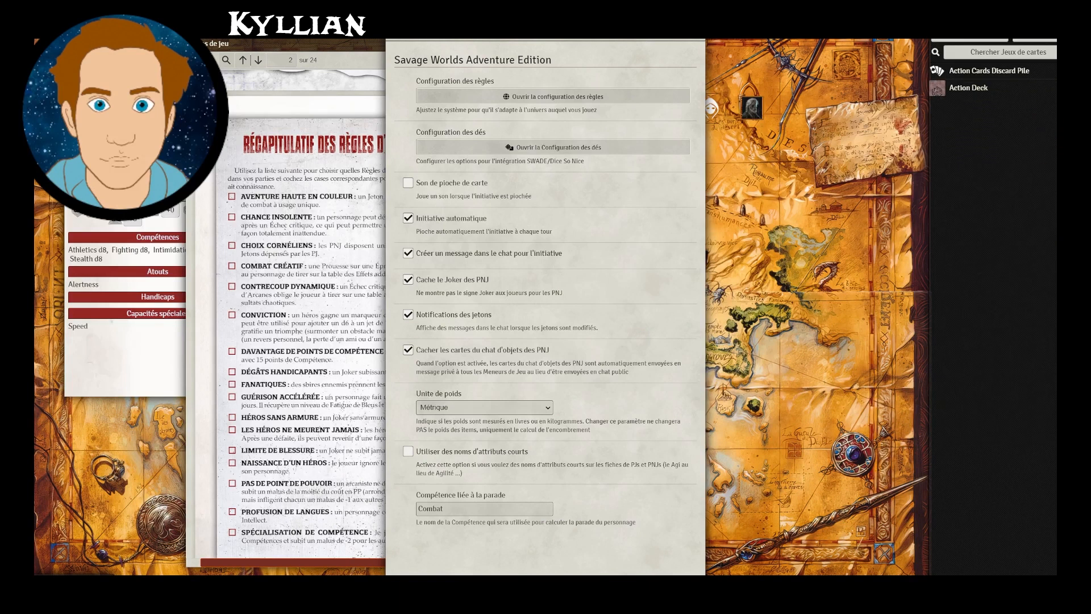
# Read the Arcane Background entry in the SWADE Atouts compendium, and close the entry and the compendium.
pyautogui.click(1039, 14)
pyautogui.click(972, 147)
pyautogui.click(119, 246)
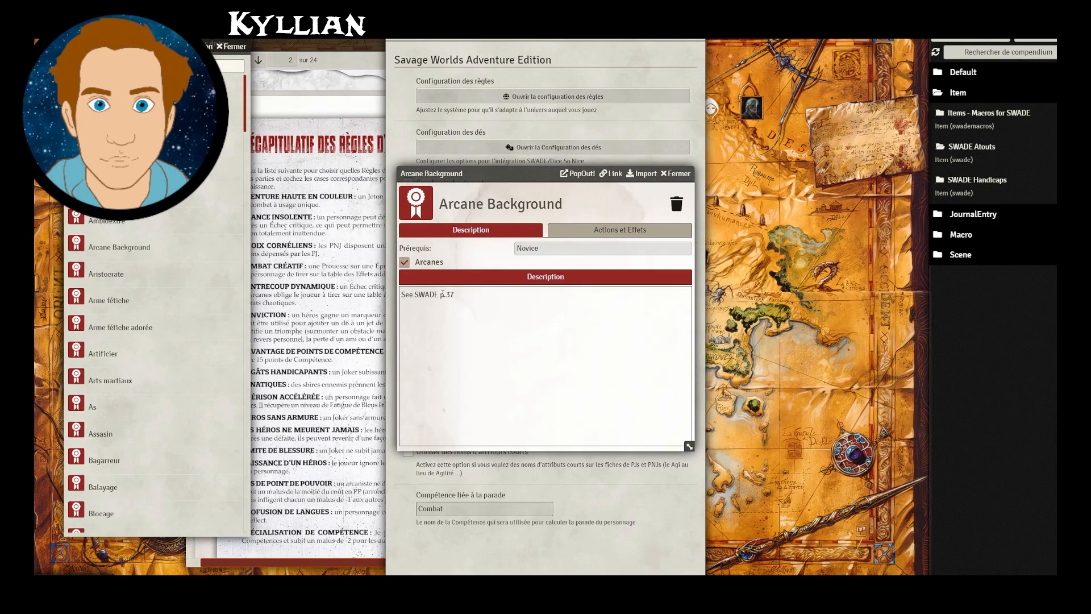
pyautogui.moveTo(411, 294); pyautogui.dragTo(459, 297)
pyautogui.click(666, 174)
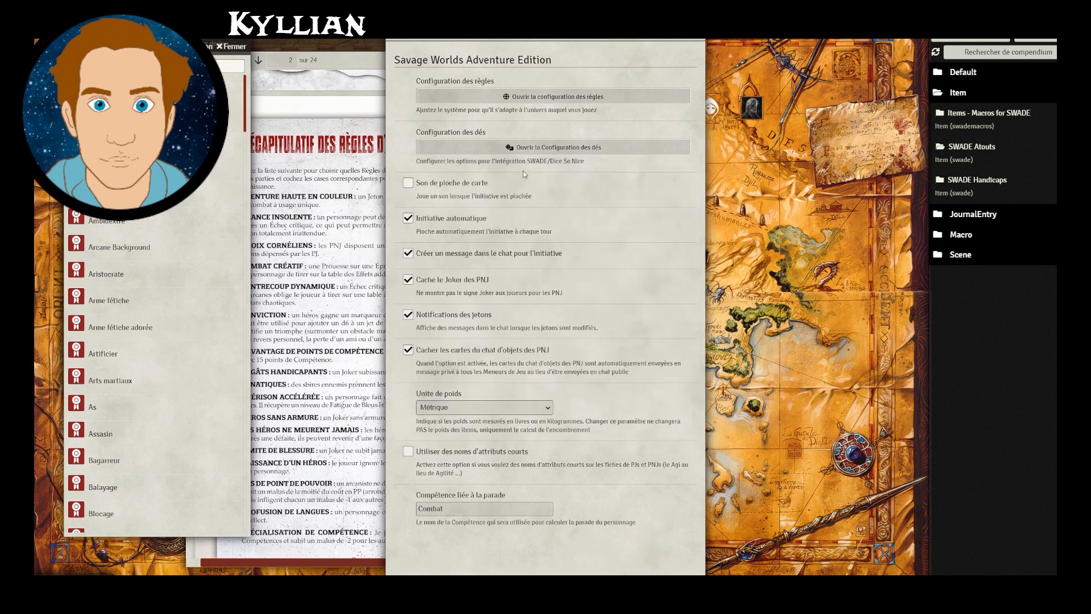
pyautogui.click(238, 48)
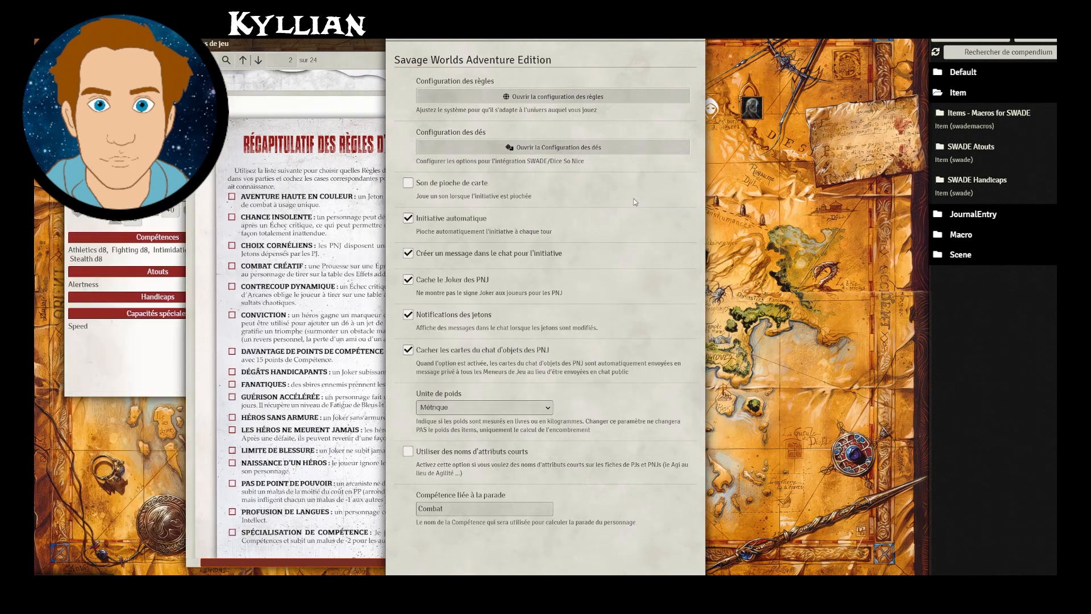
# Review the base world, Règles d'Univers, Jetons and additional characteristics settings in the SWADE rule configurator, and close it without saving.
pyautogui.click(537, 100)
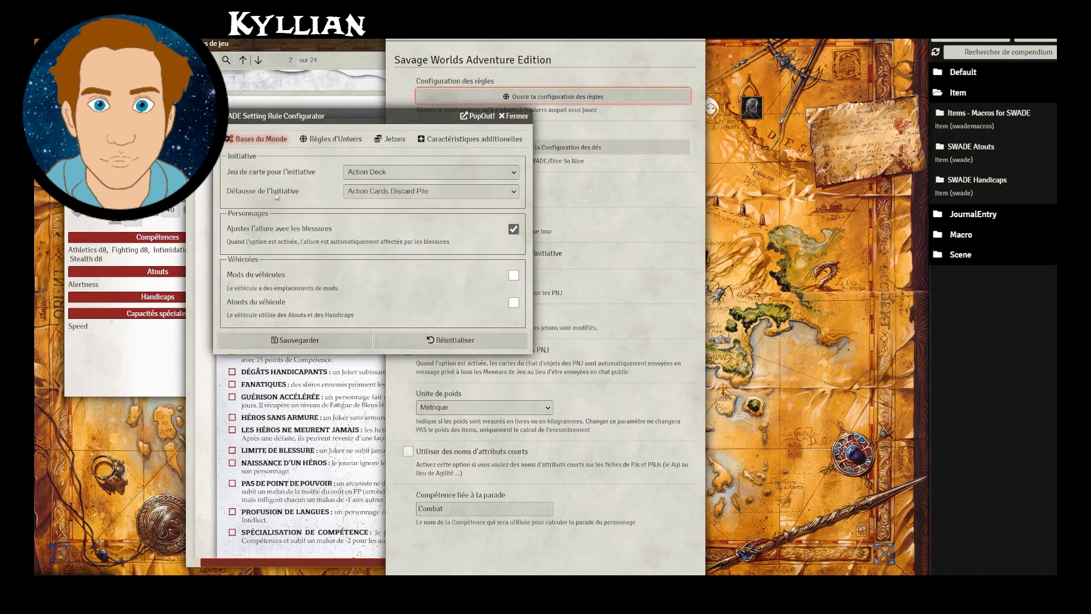
pyautogui.click(322, 142)
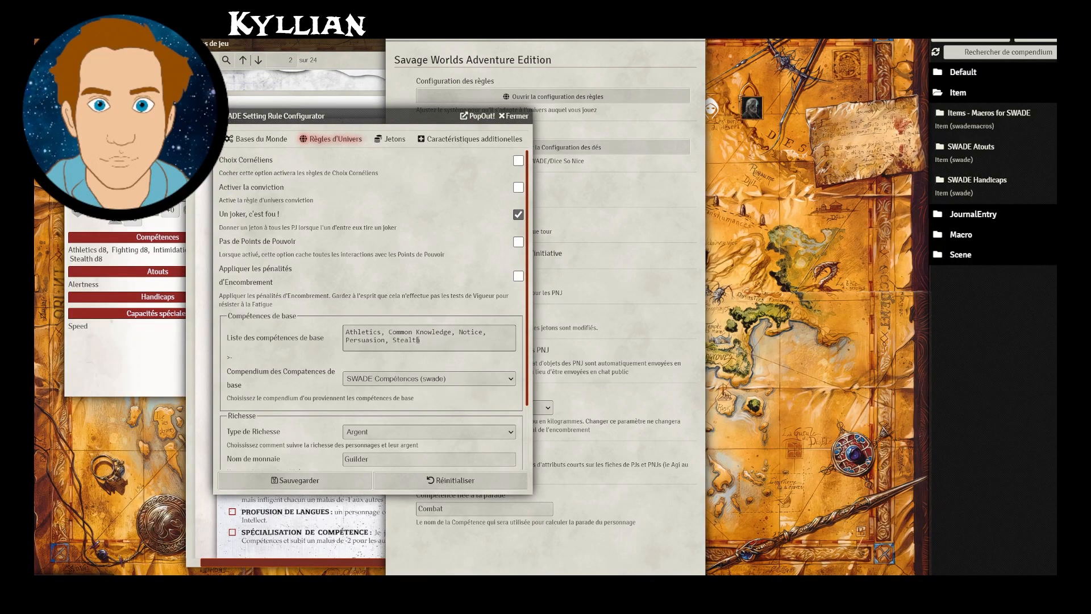
pyautogui.scroll(-1, 419, 268)
pyautogui.scroll(-2, 420, 268)
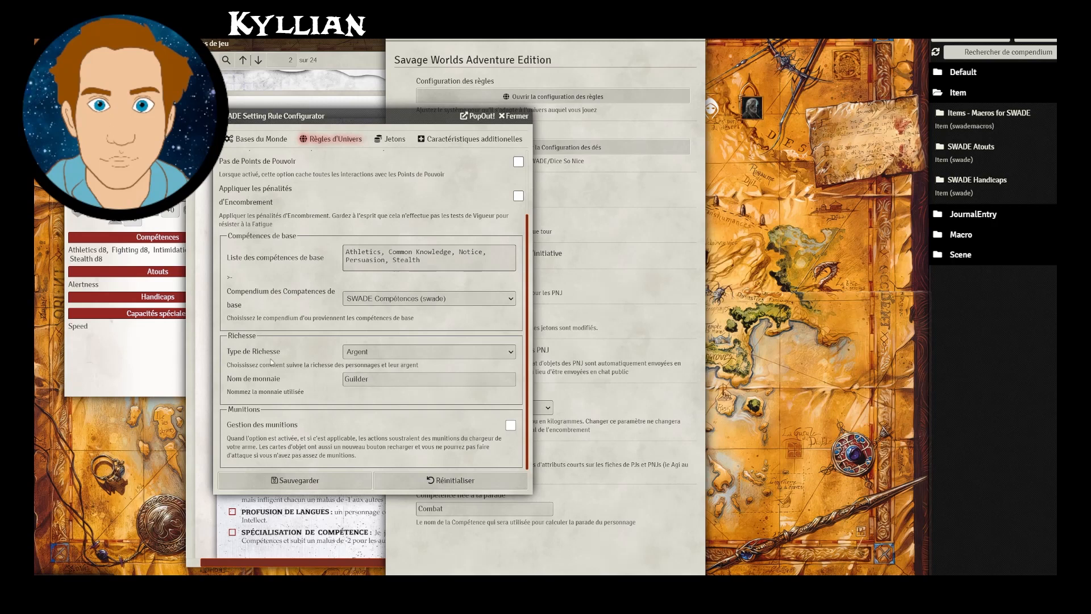
pyautogui.click(319, 378)
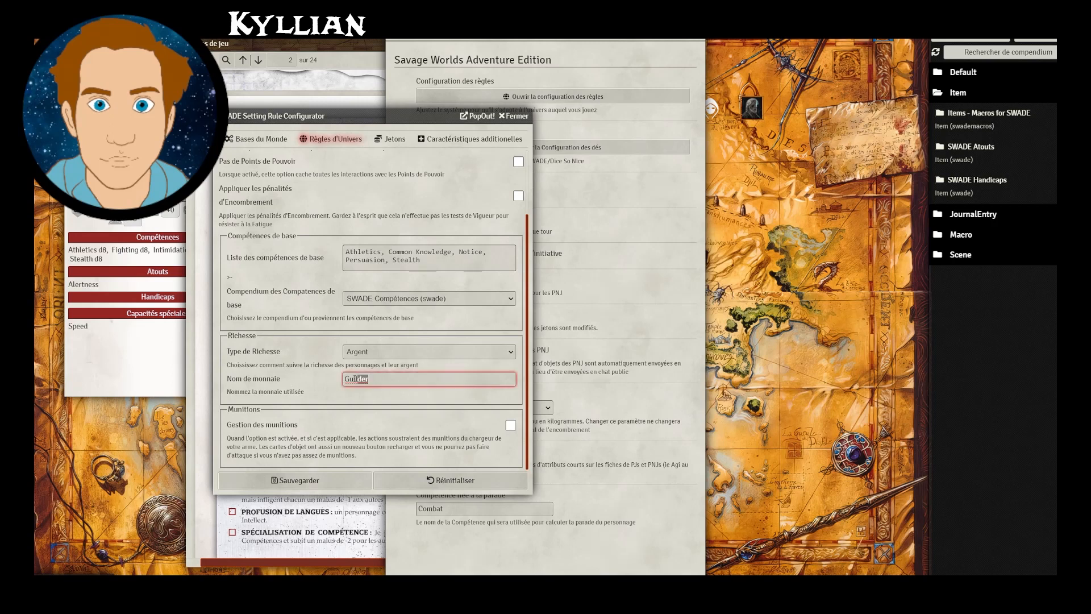
pyautogui.scroll(3, 299, 370)
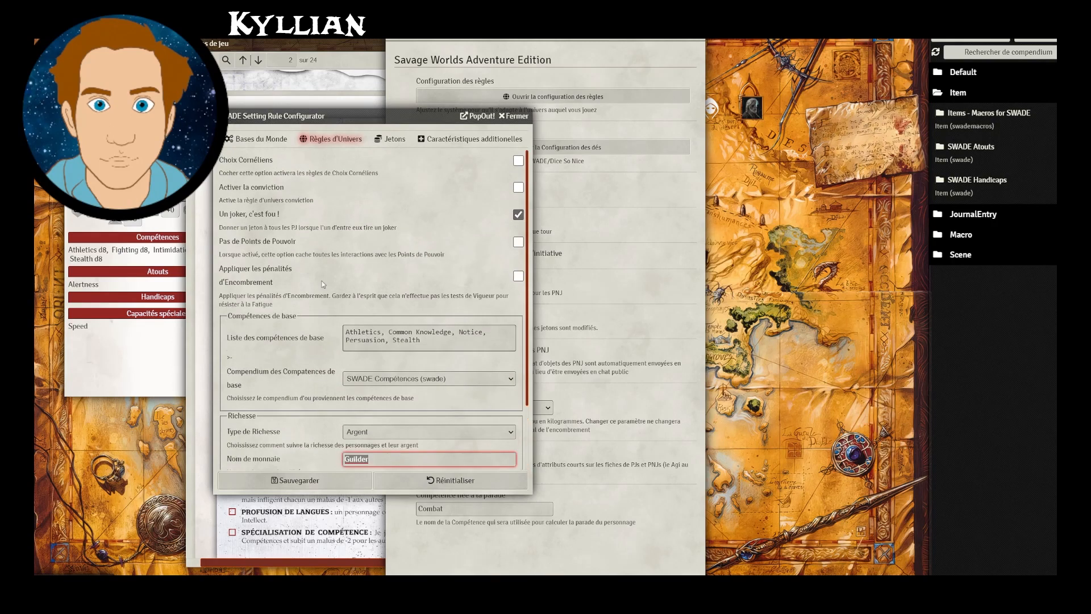
pyautogui.click(388, 141)
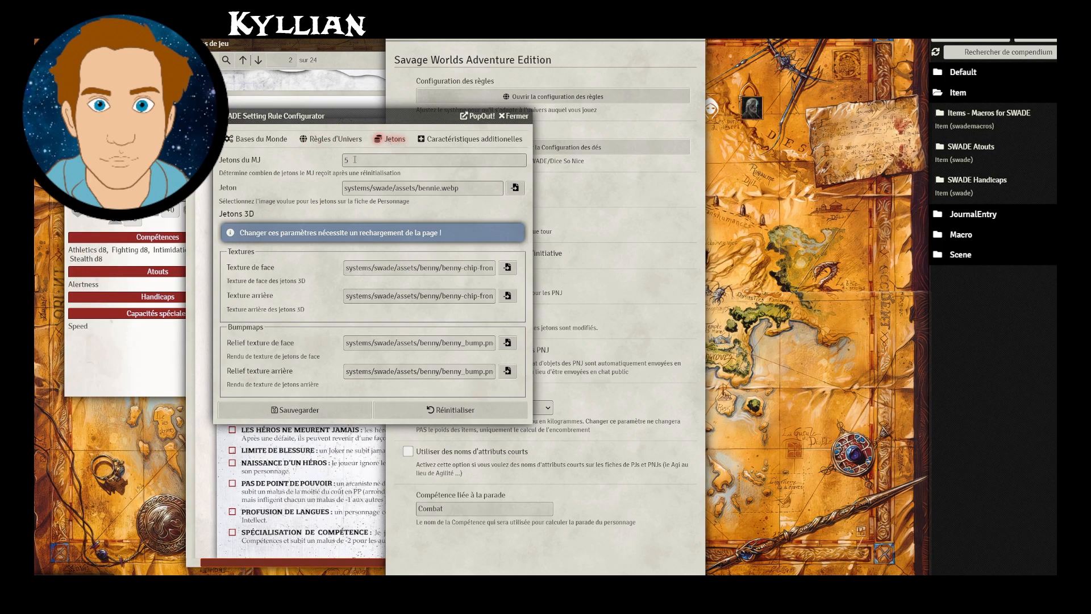
pyautogui.click(467, 141)
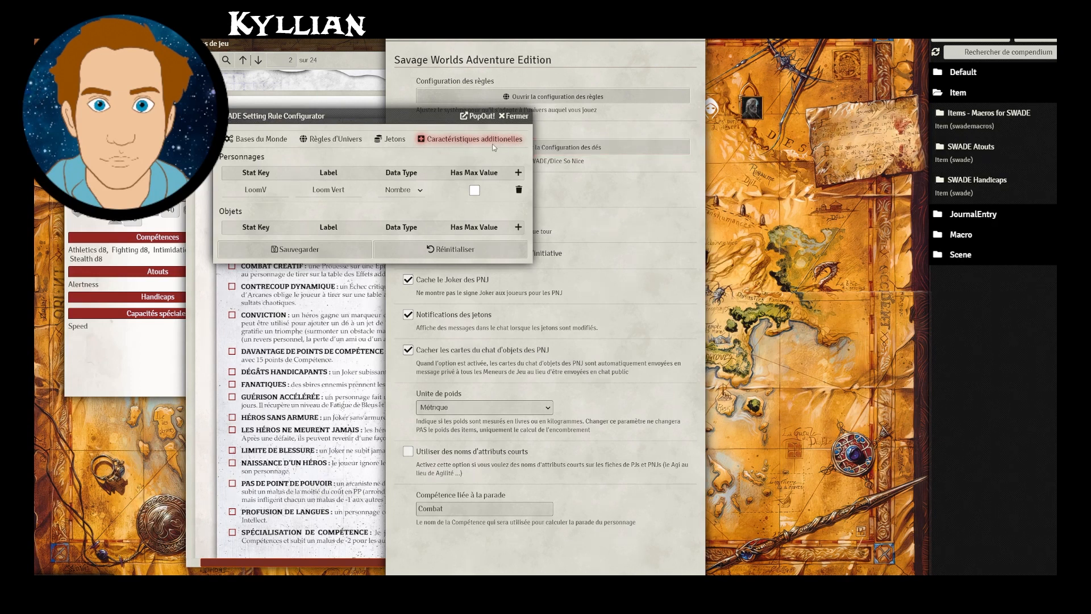
pyautogui.click(523, 116)
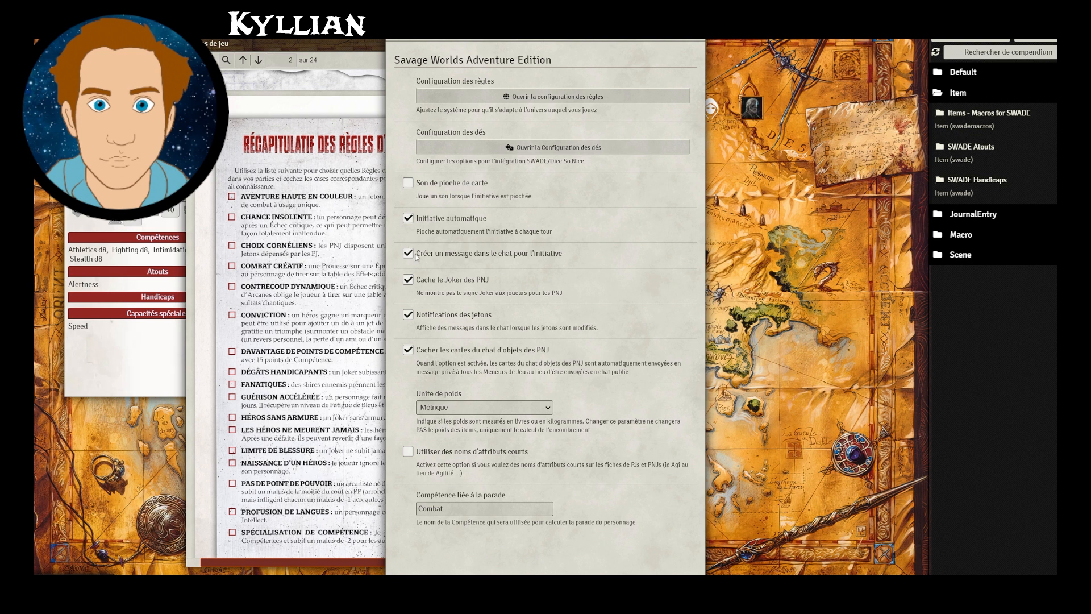
# Check the weight unit option and the list of module settings, and collapse and expand the Better Rolls modifiers in the chat.
pyautogui.click(502, 408)
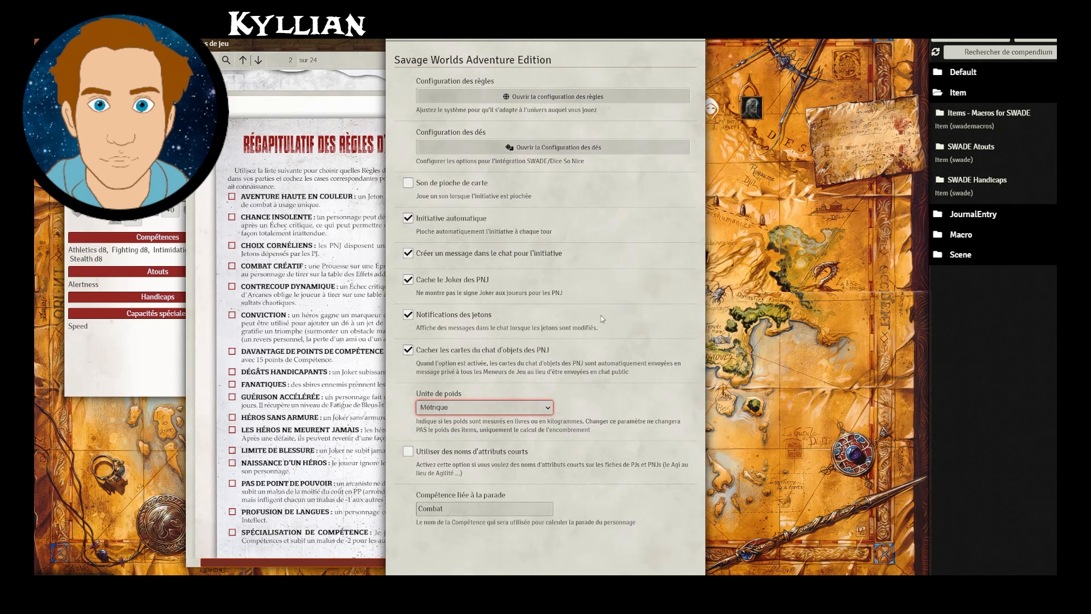
pyautogui.click(654, 34)
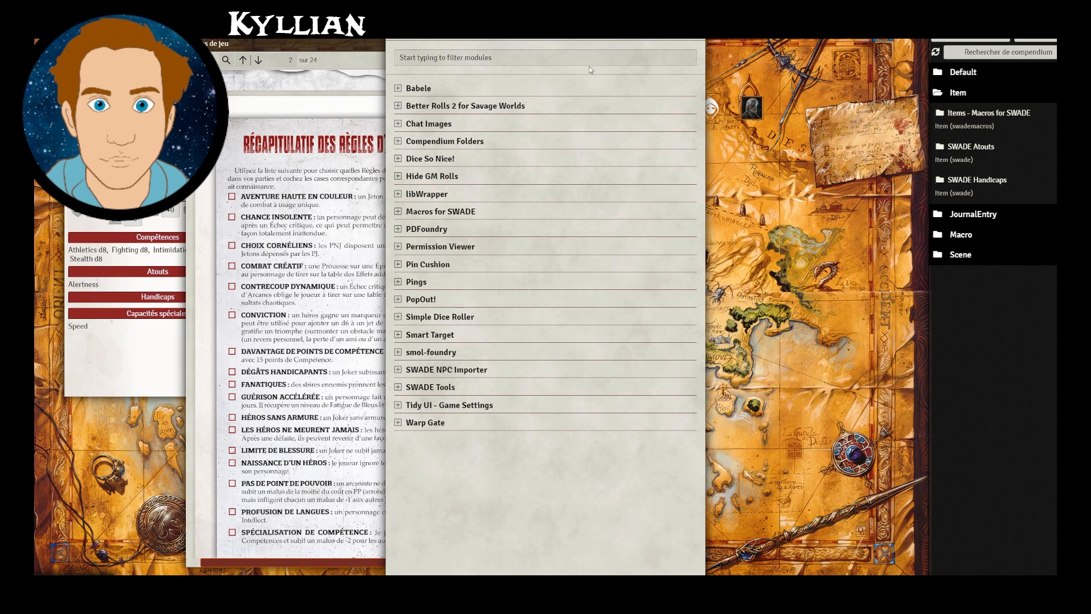
pyautogui.click(939, 22)
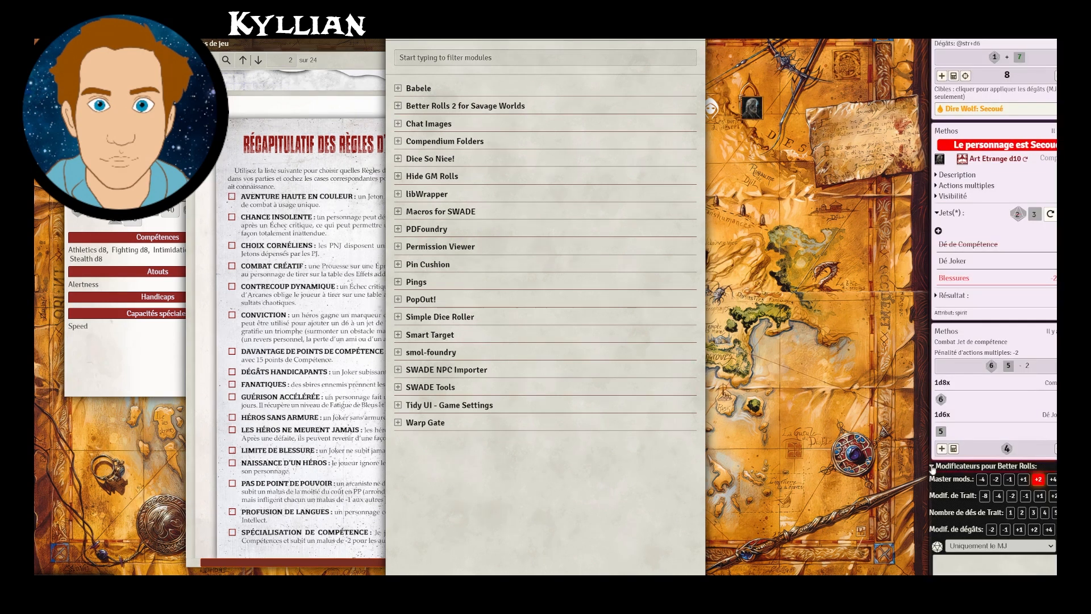
pyautogui.click(931, 466)
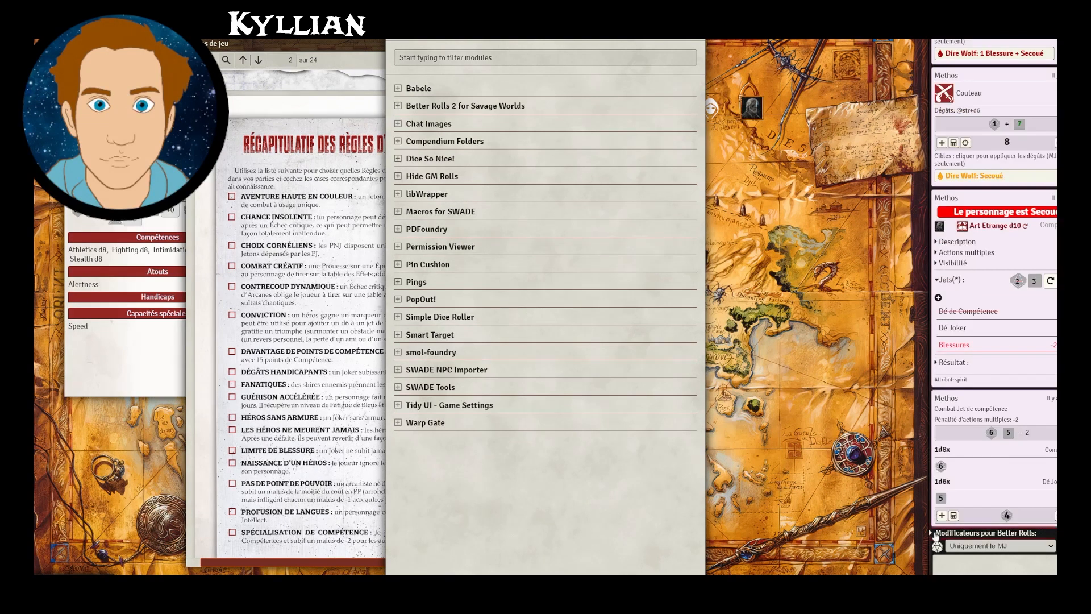
pyautogui.click(932, 534)
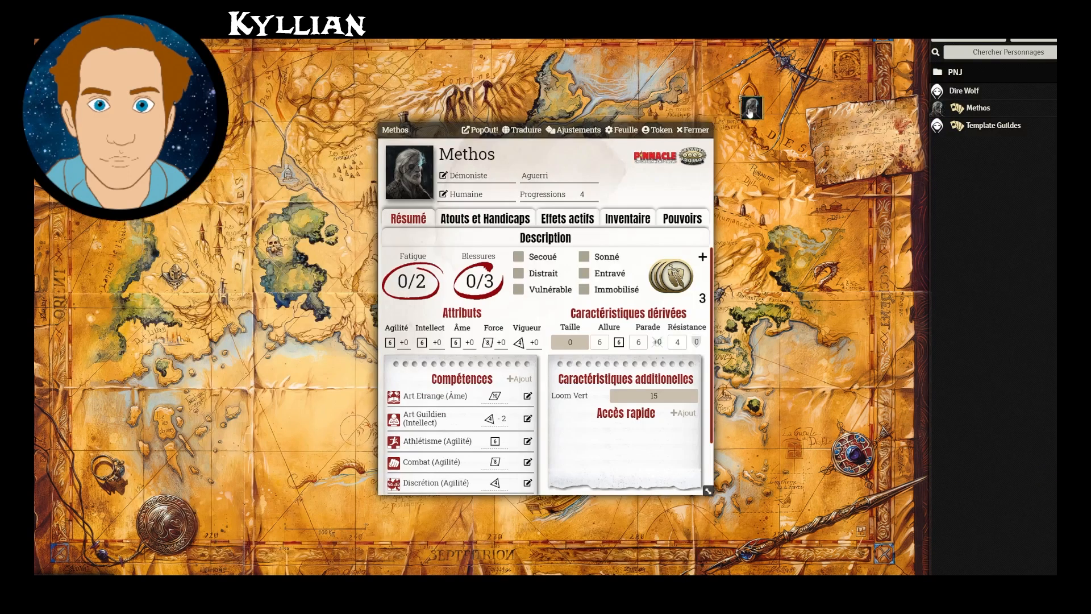
# Roll the Athlétisme skill from the token actions of Methos without a multi-action penalty or modifiers.
pyautogui.moveTo(164, 56)
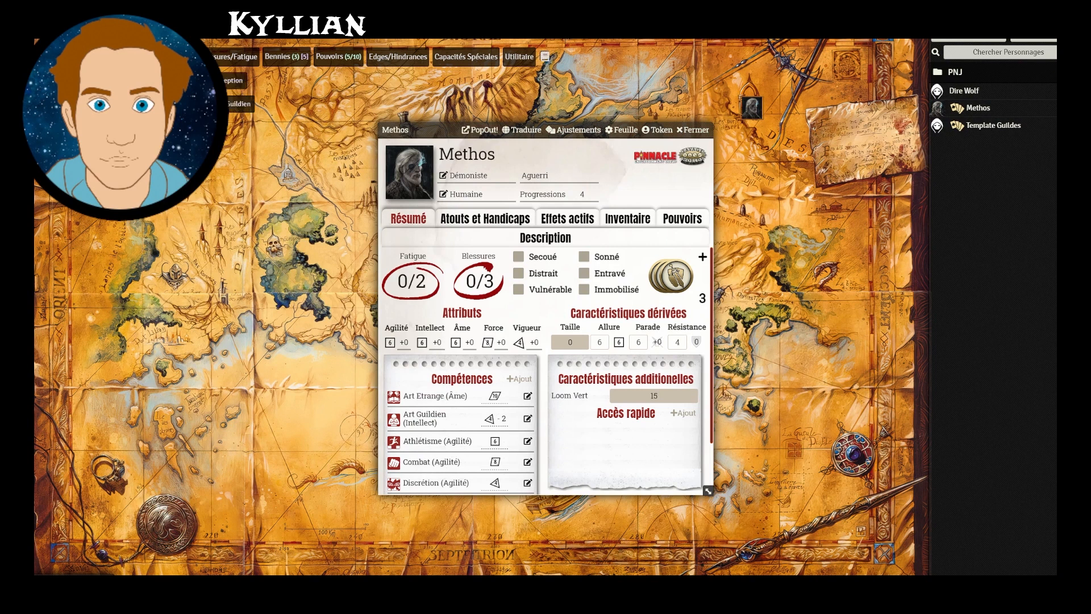
pyautogui.click(142, 81)
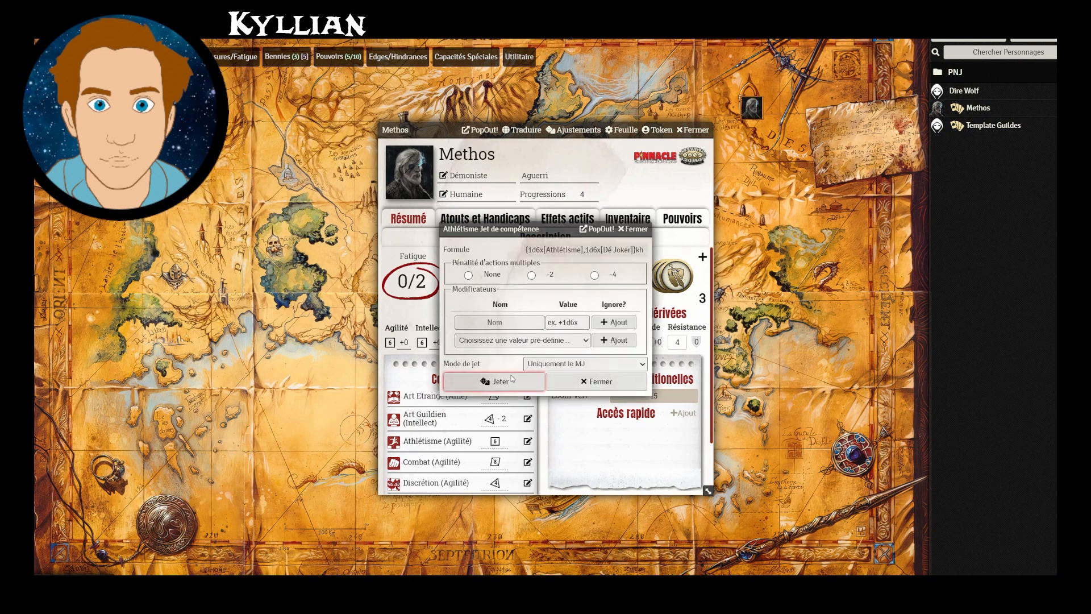
pyautogui.click(495, 382)
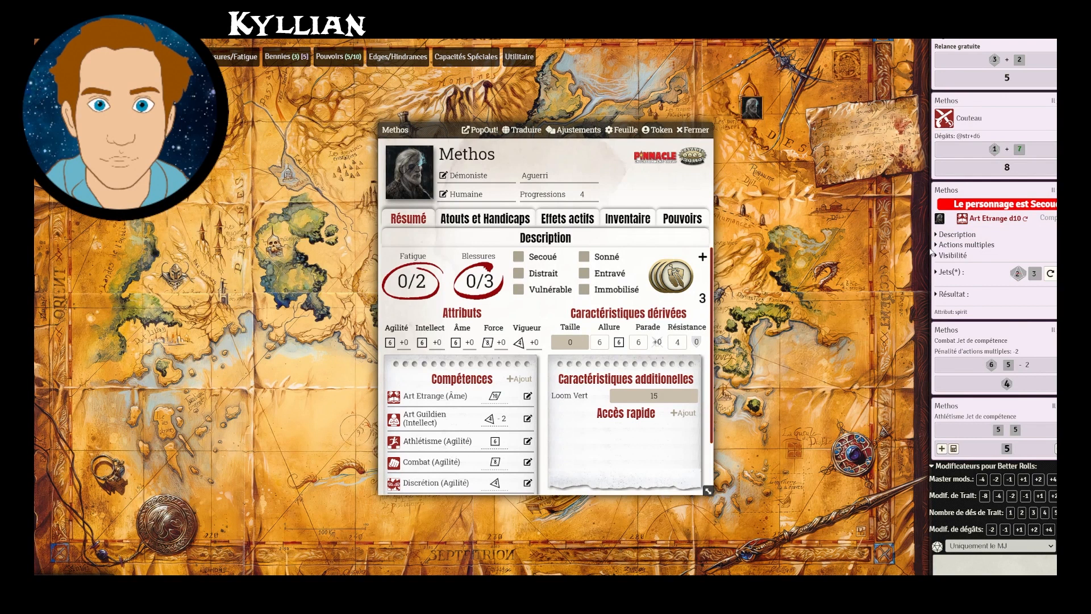
# Open the Adventure Card macro and close it without giving any cards.
pyautogui.click(364, 590)
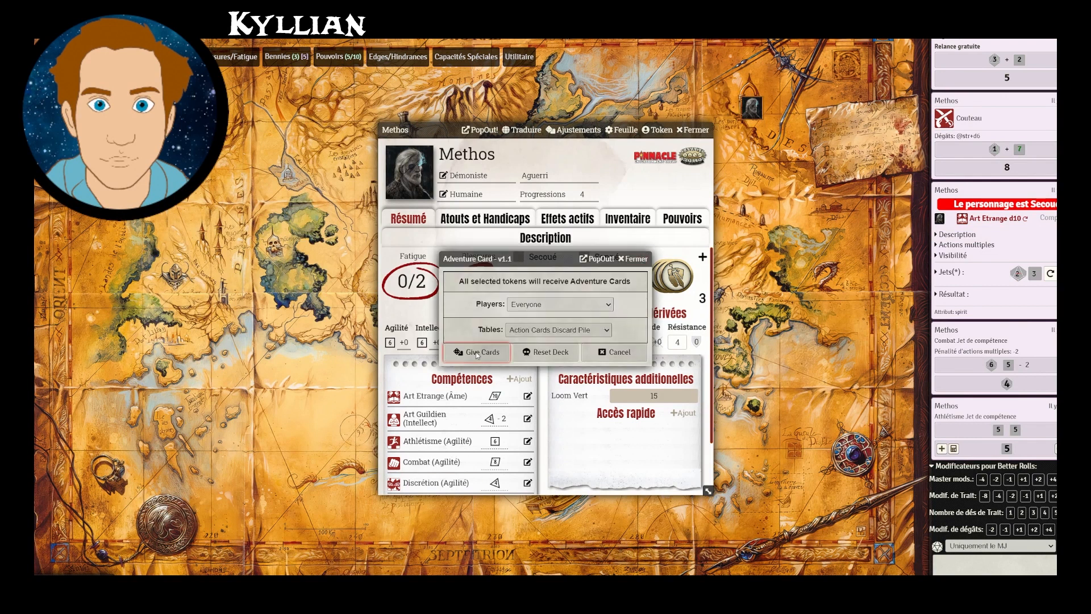
pyautogui.click(638, 260)
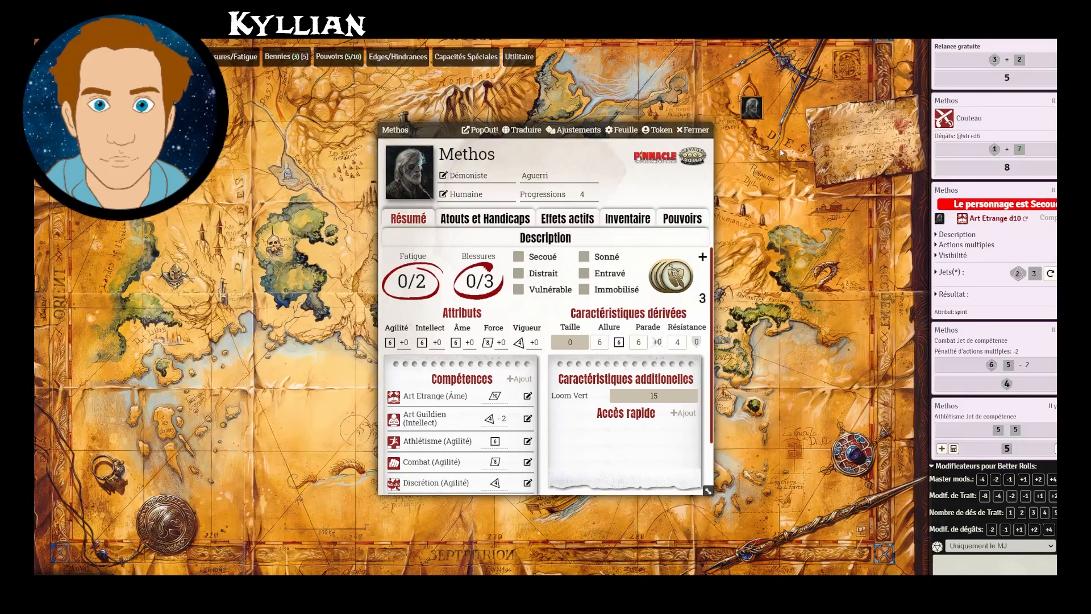